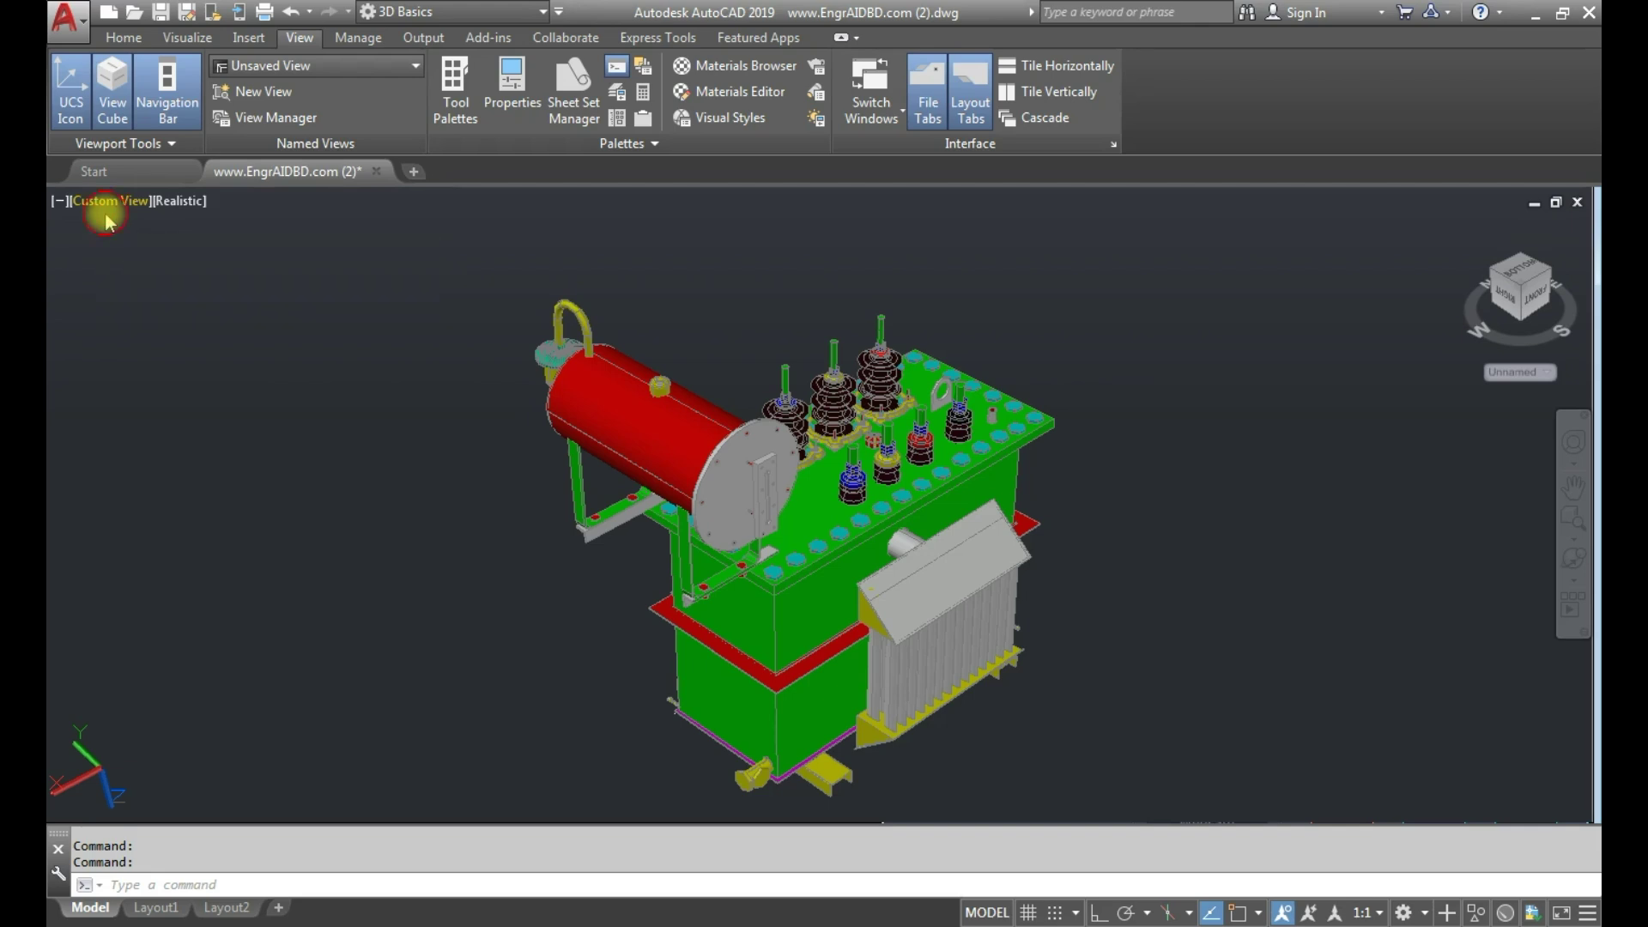
- Switch the transformer model to the SE Isometric preset view
click(106, 214)
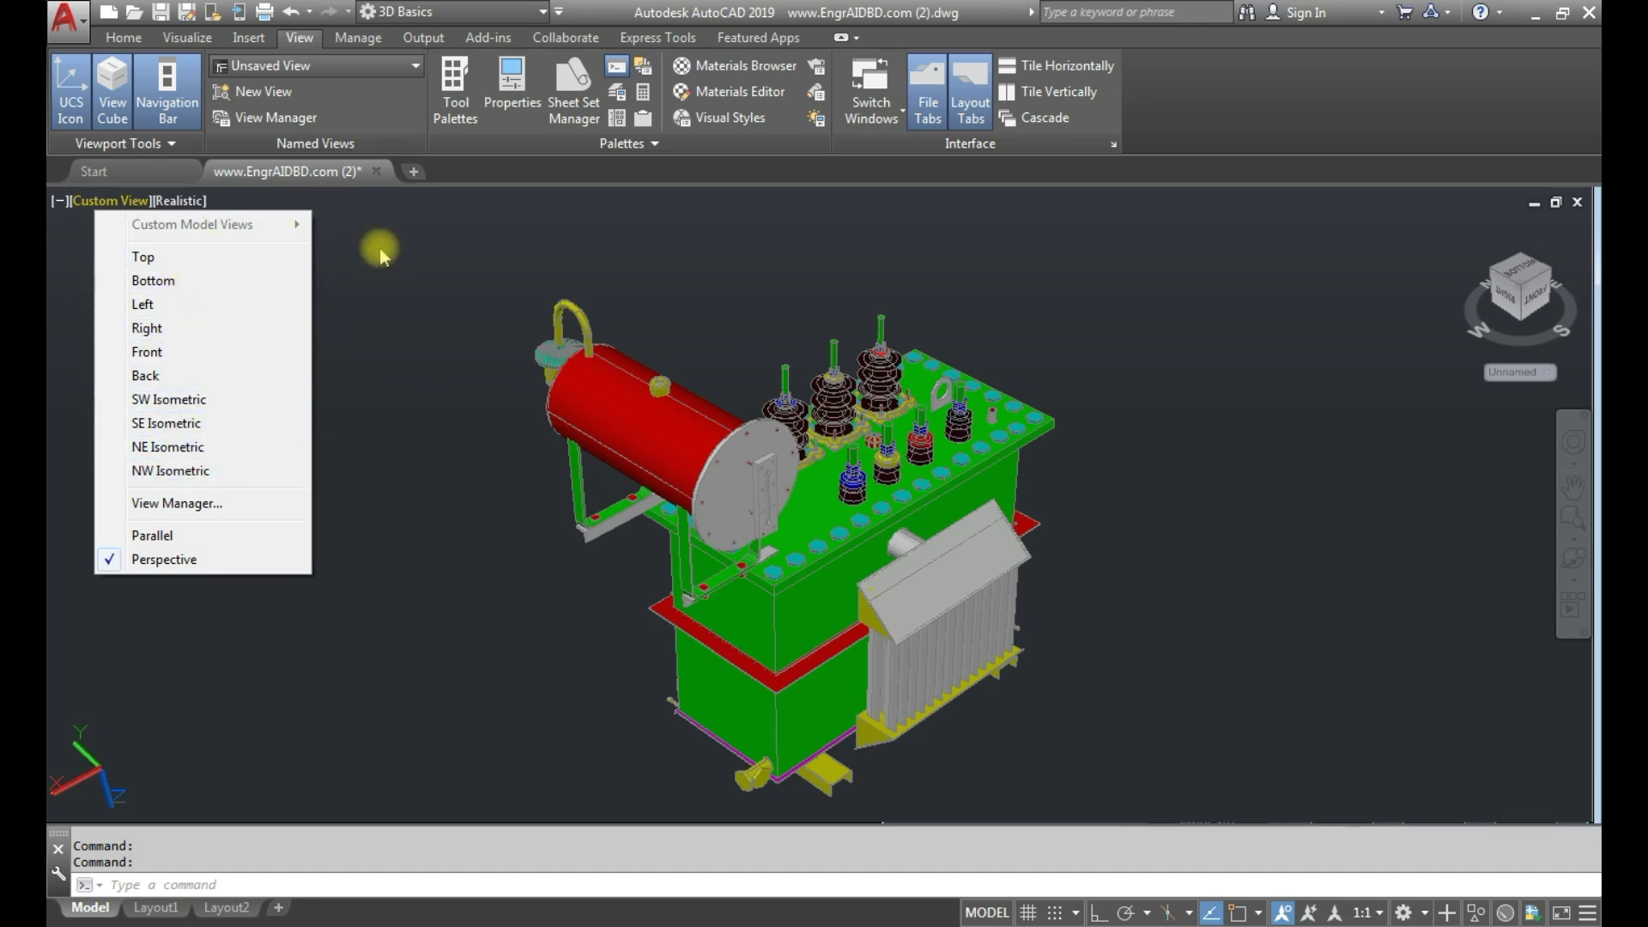
click(379, 249)
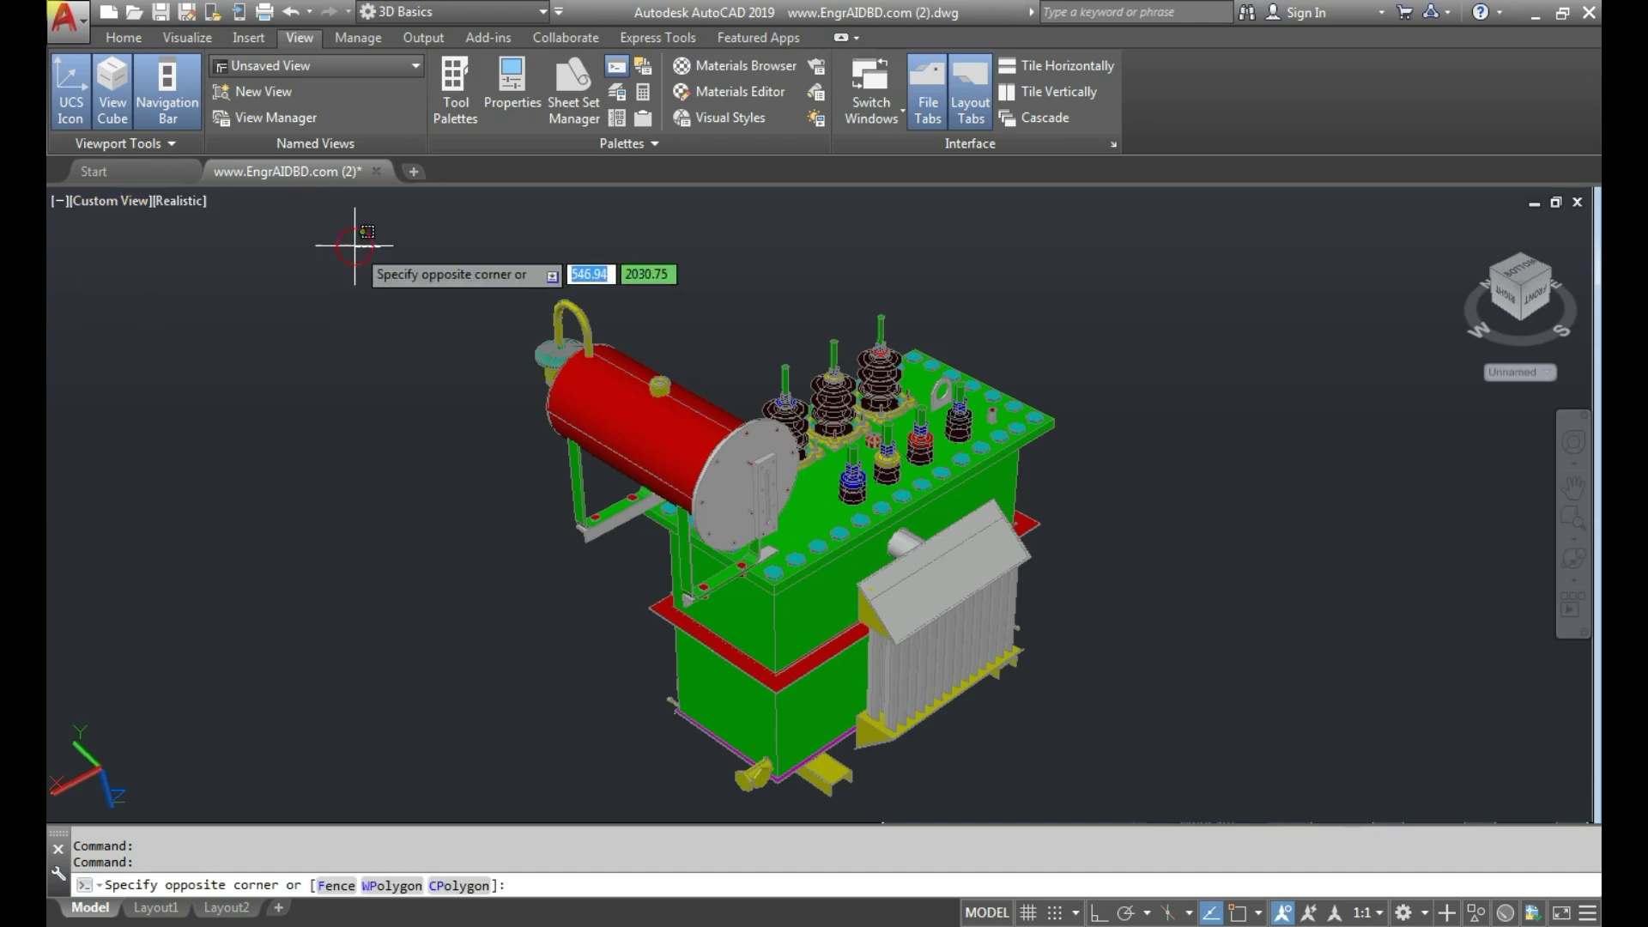
click(323, 69)
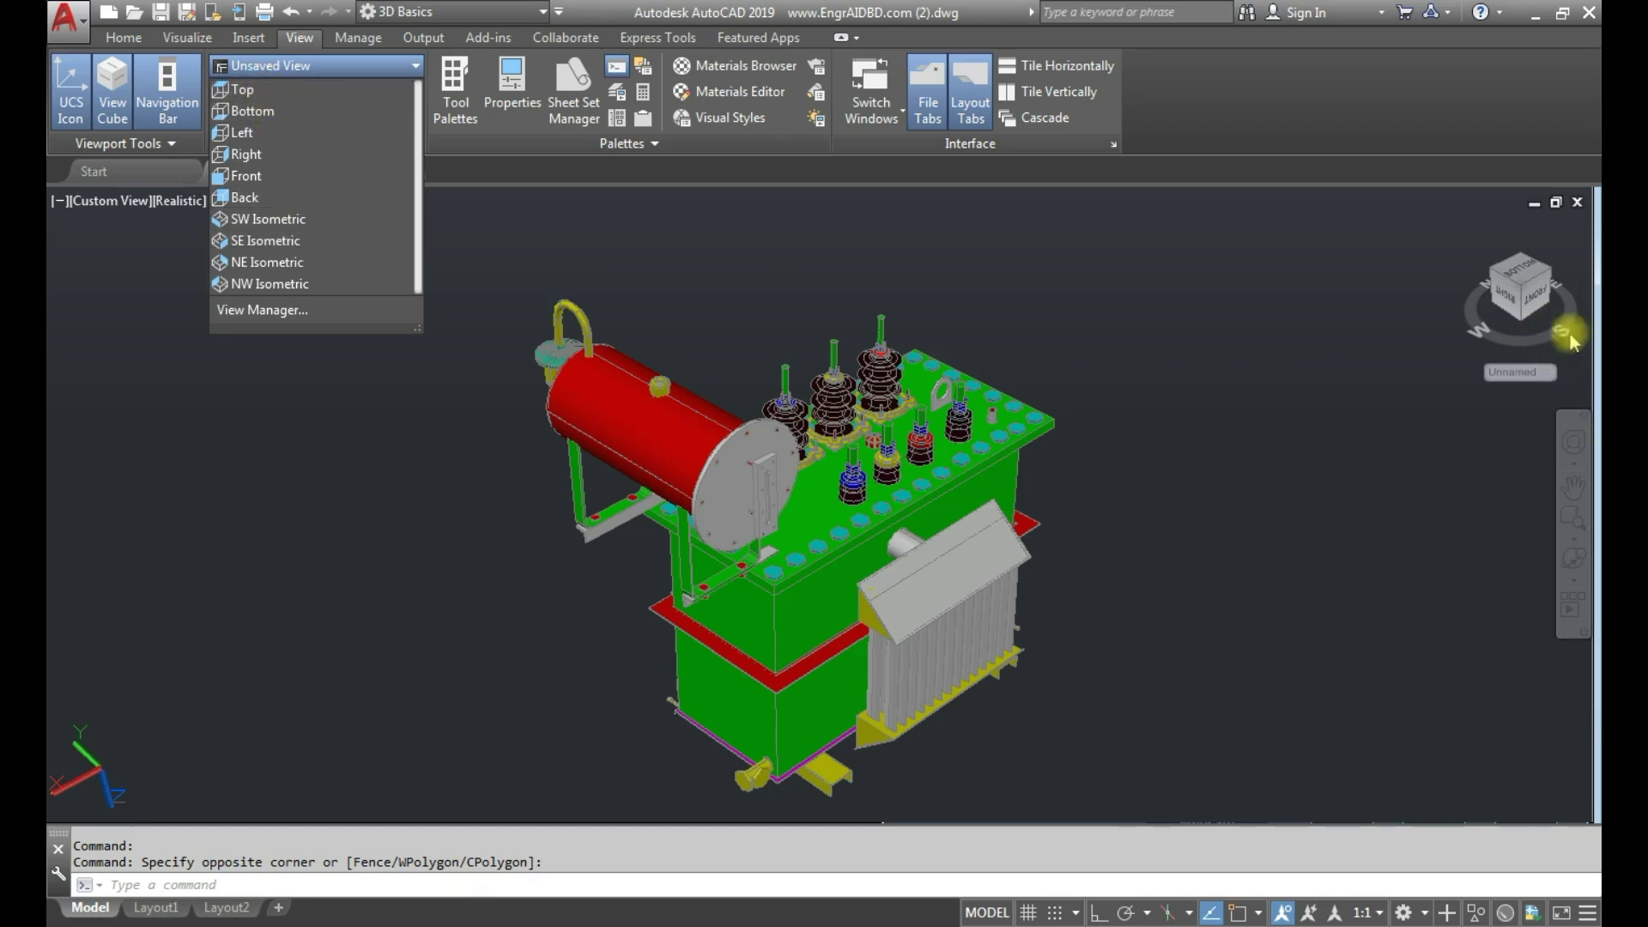
click(261, 248)
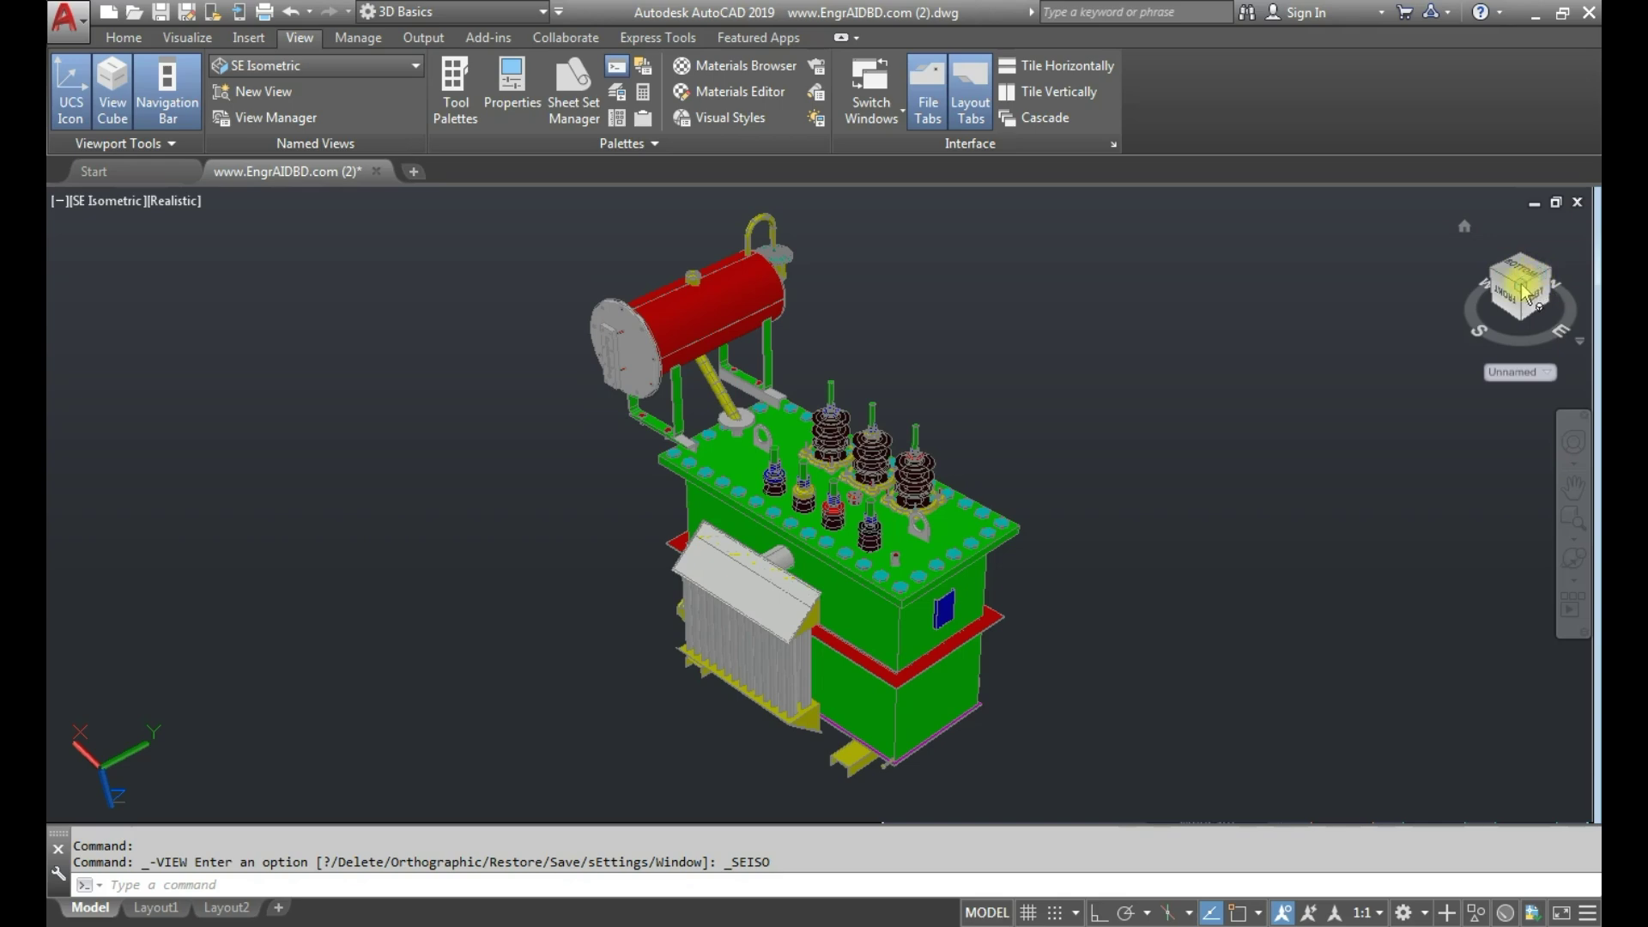
- Inspect the transformer through the ViewCube's Front, Top and Left faces and a free rotation, and return to the home view
click(1529, 293)
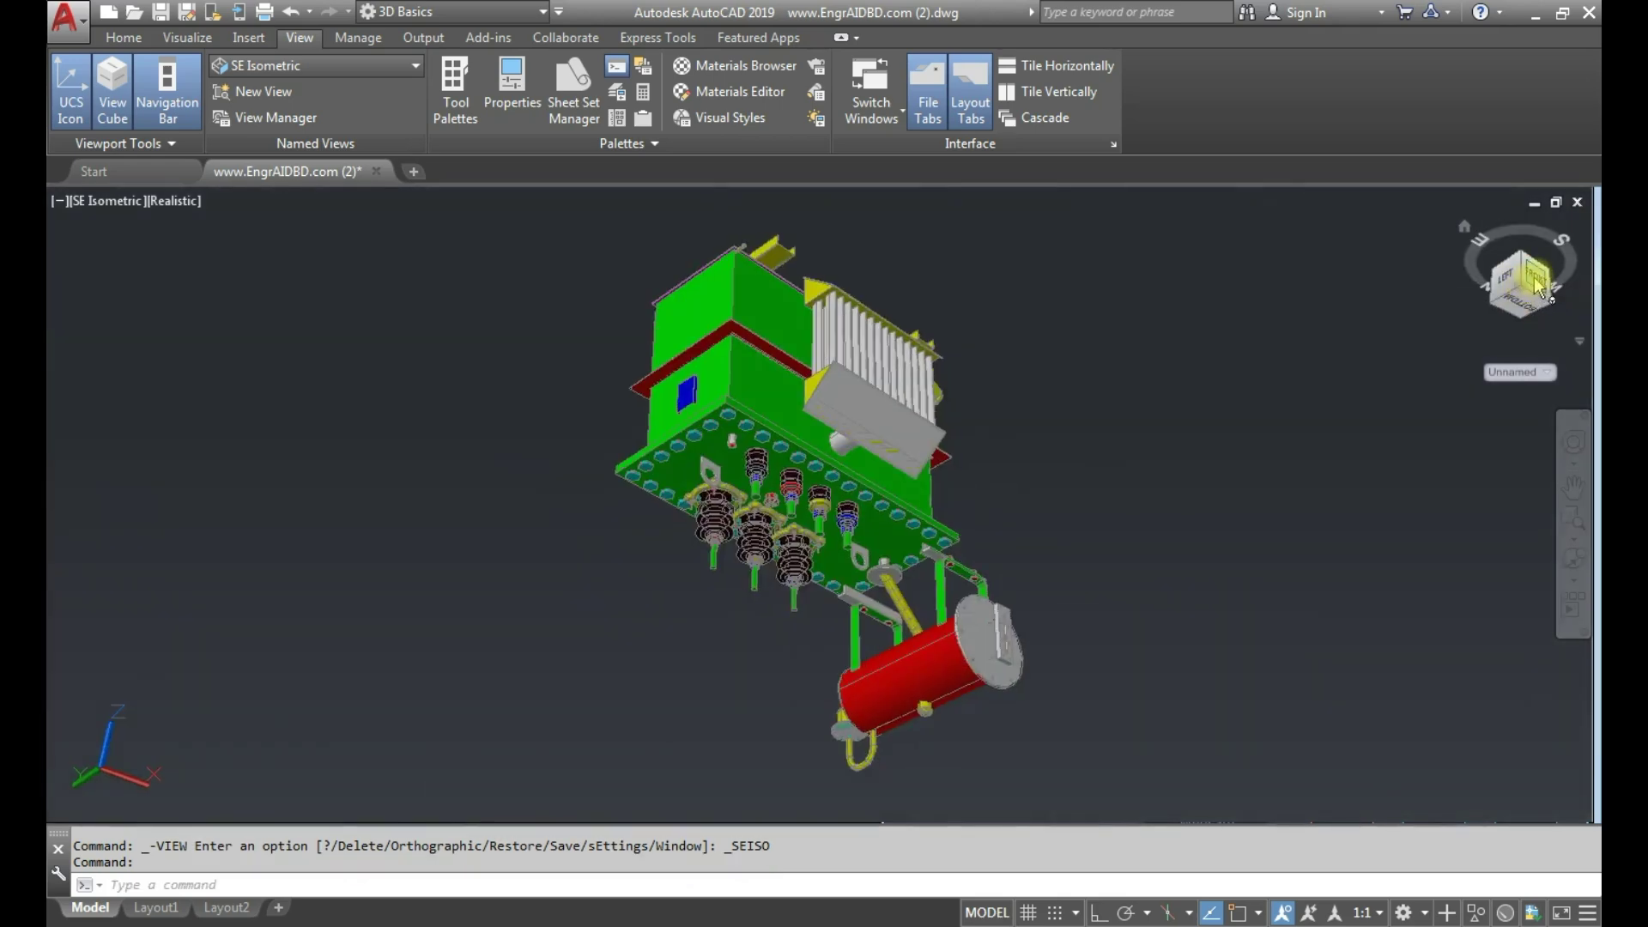
click(1535, 281)
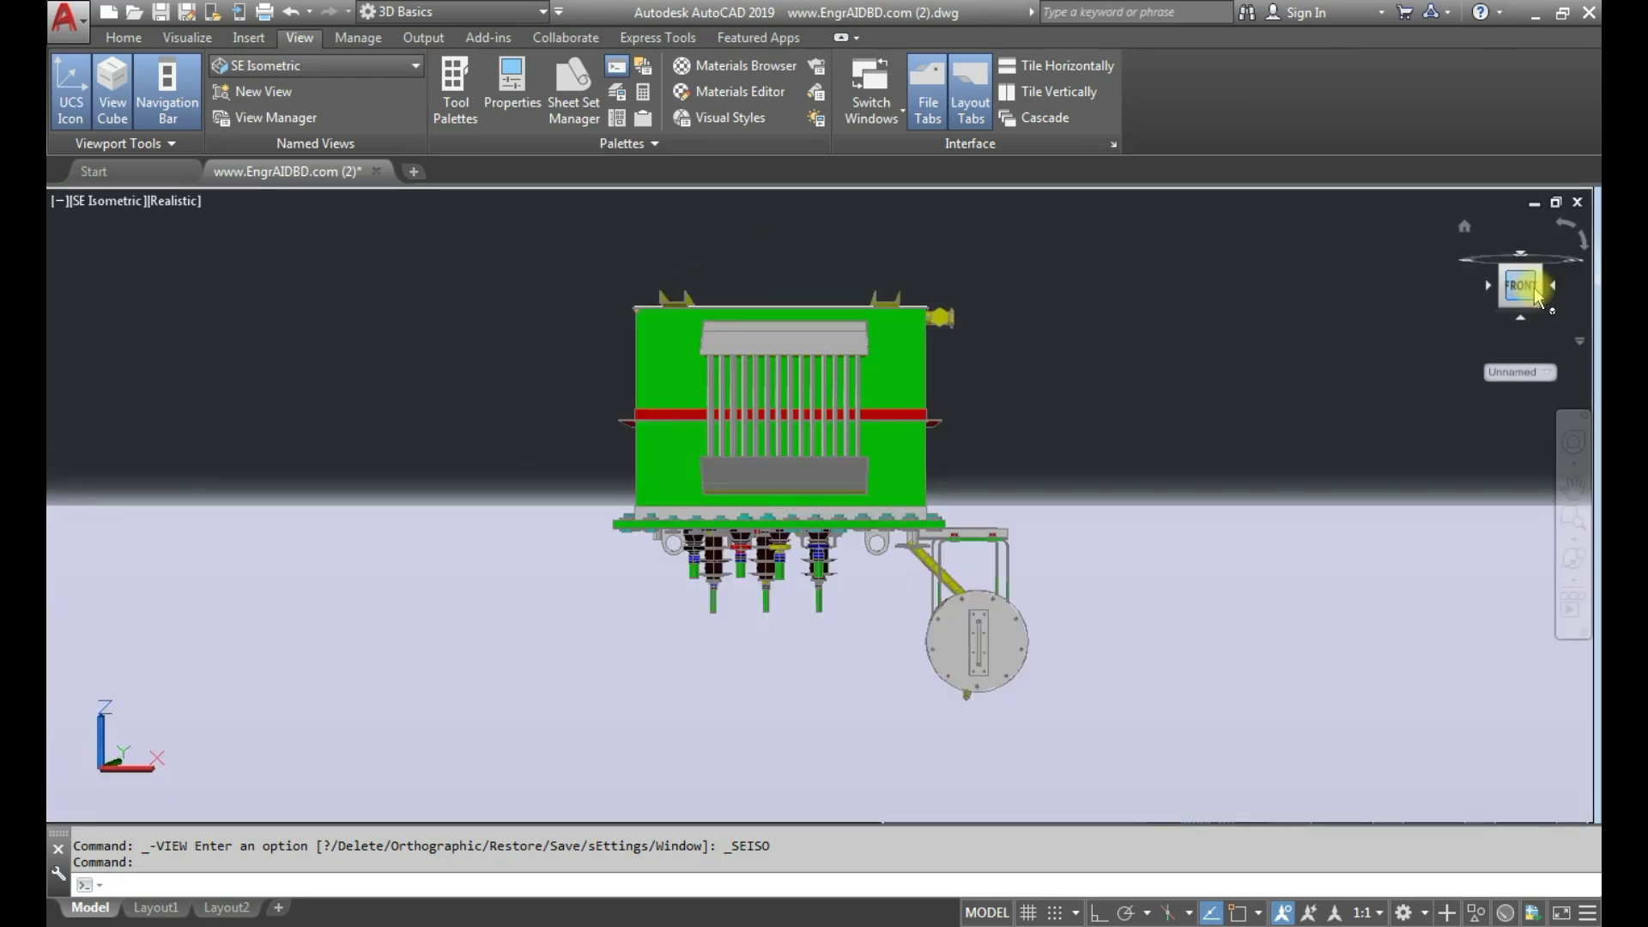
click(1521, 253)
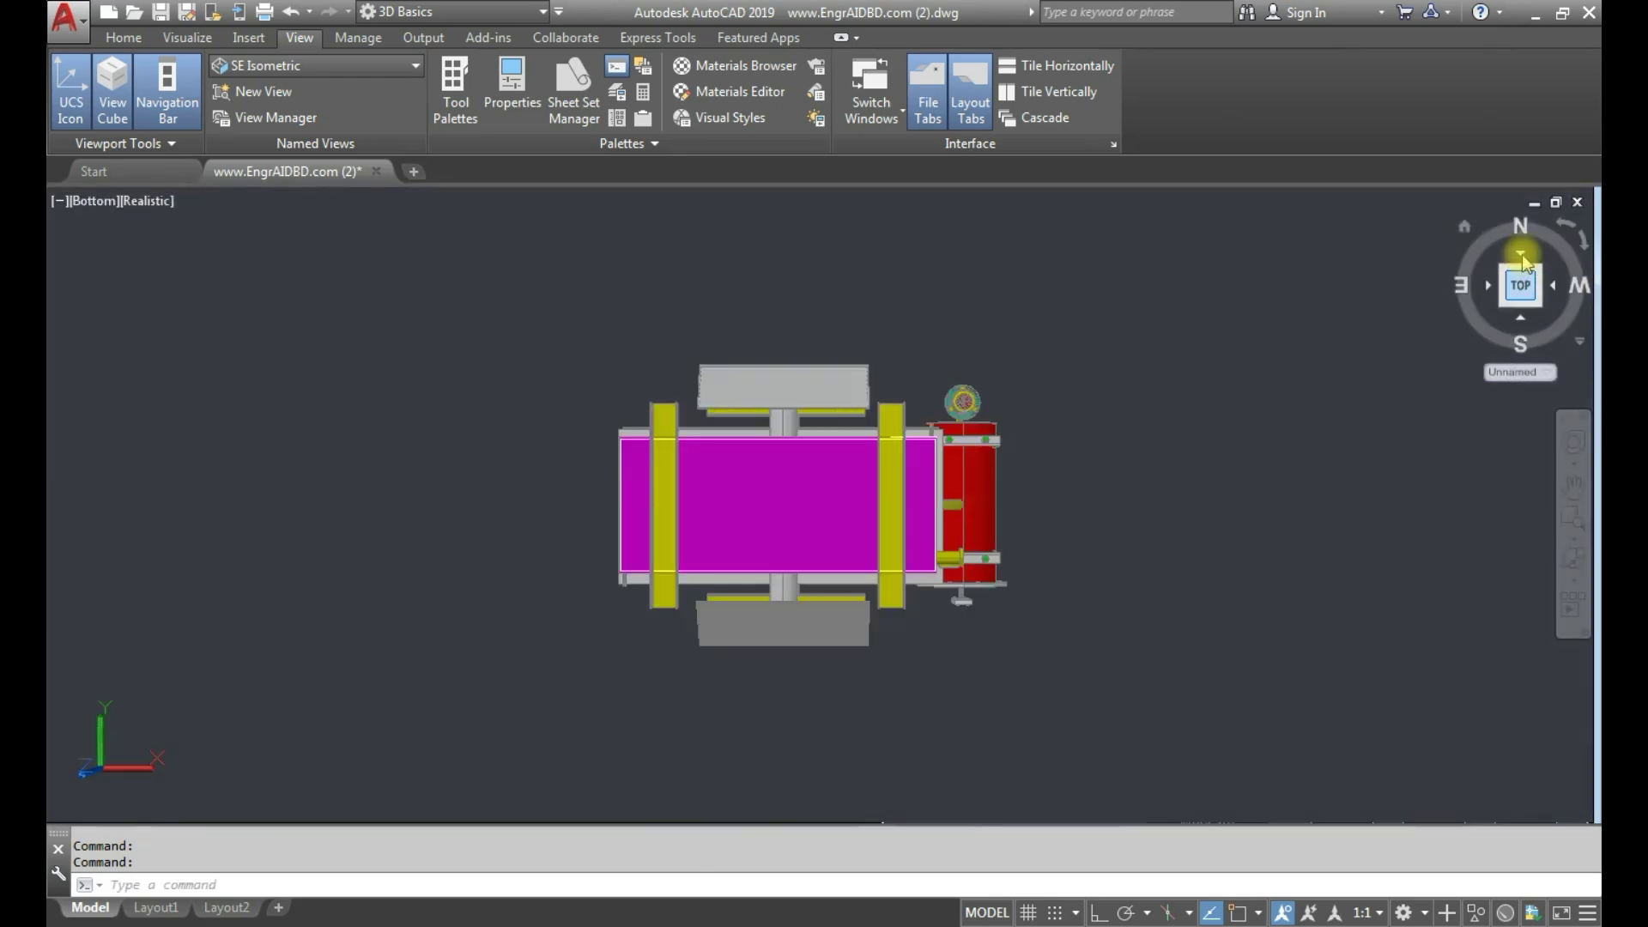
click(1522, 258)
click(1489, 286)
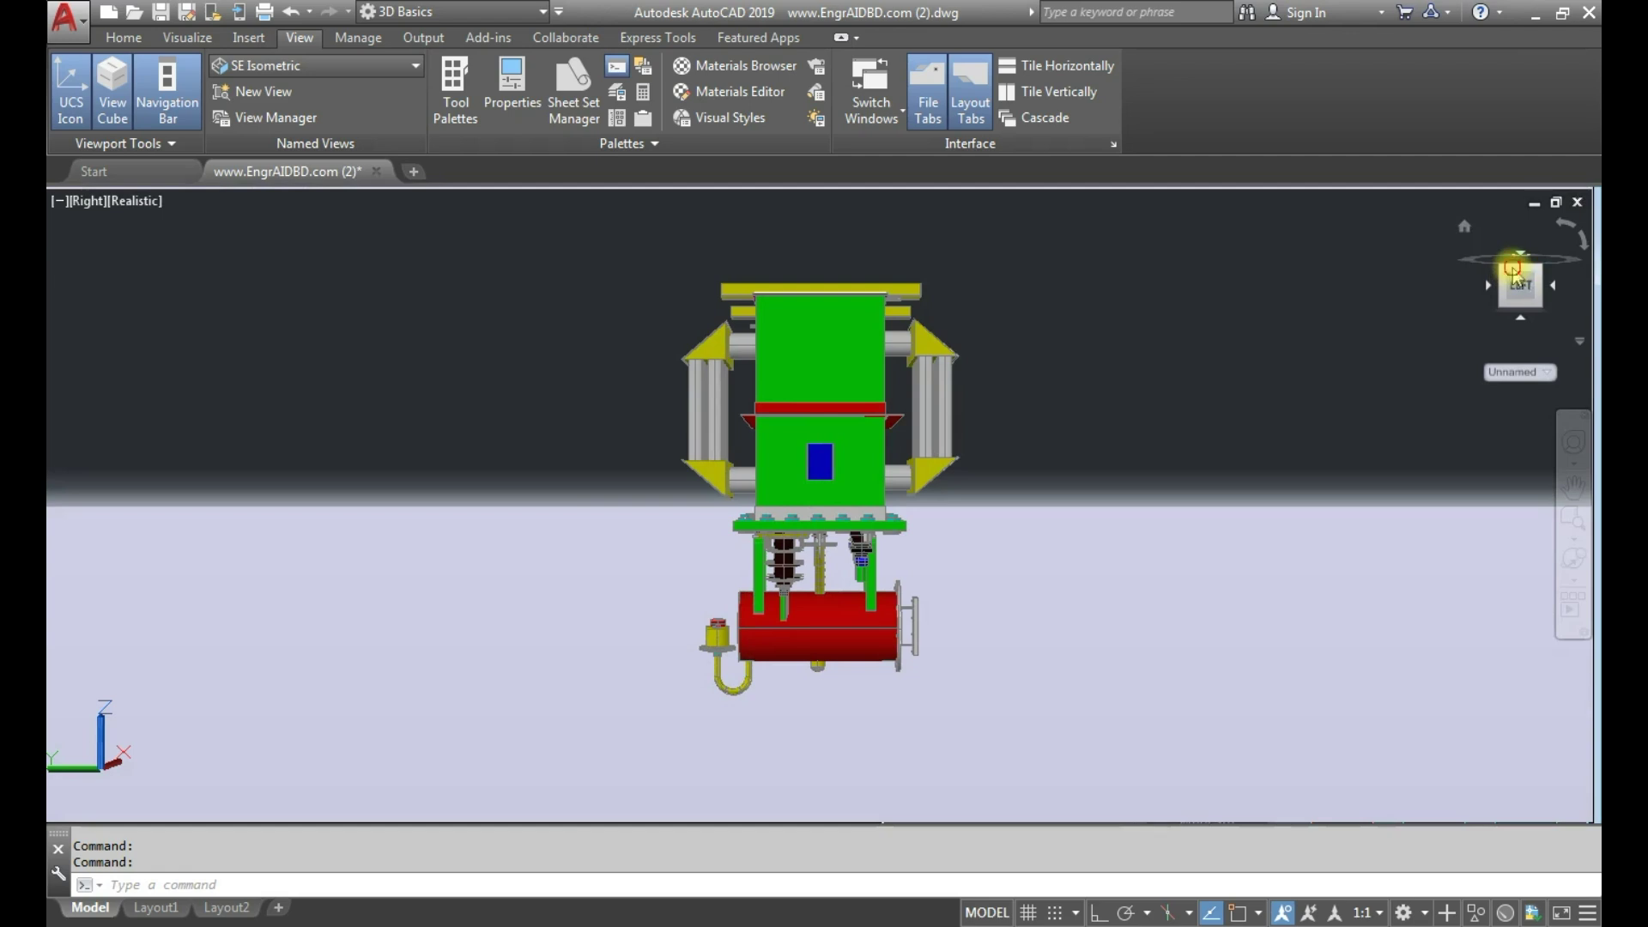
click(1514, 266)
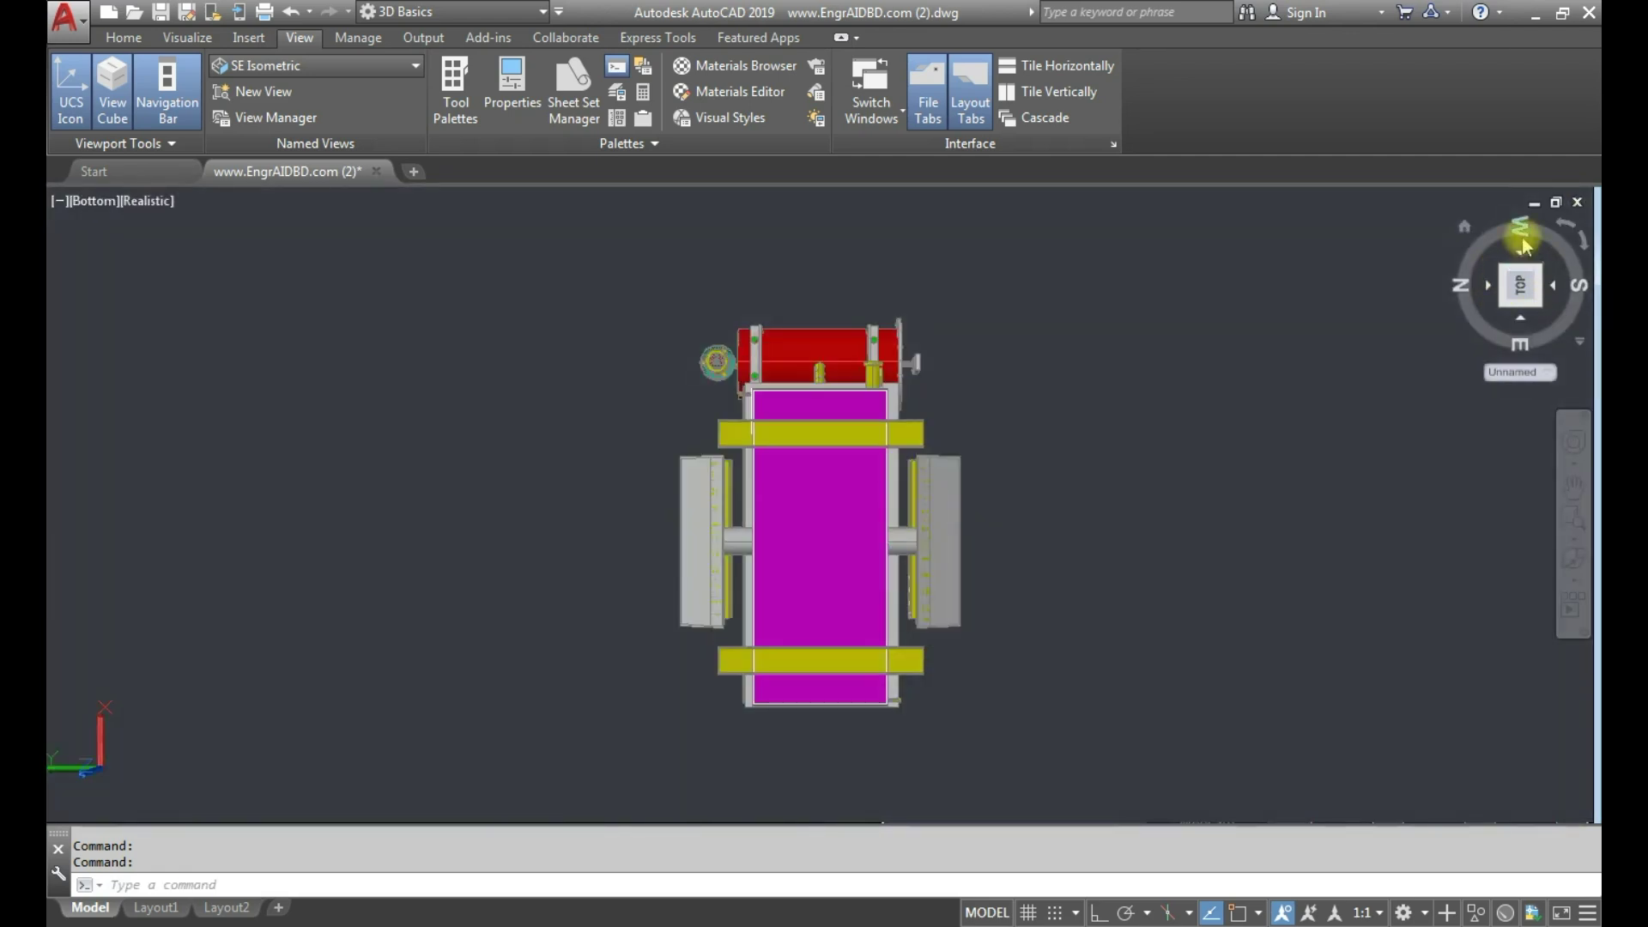
click(1542, 279)
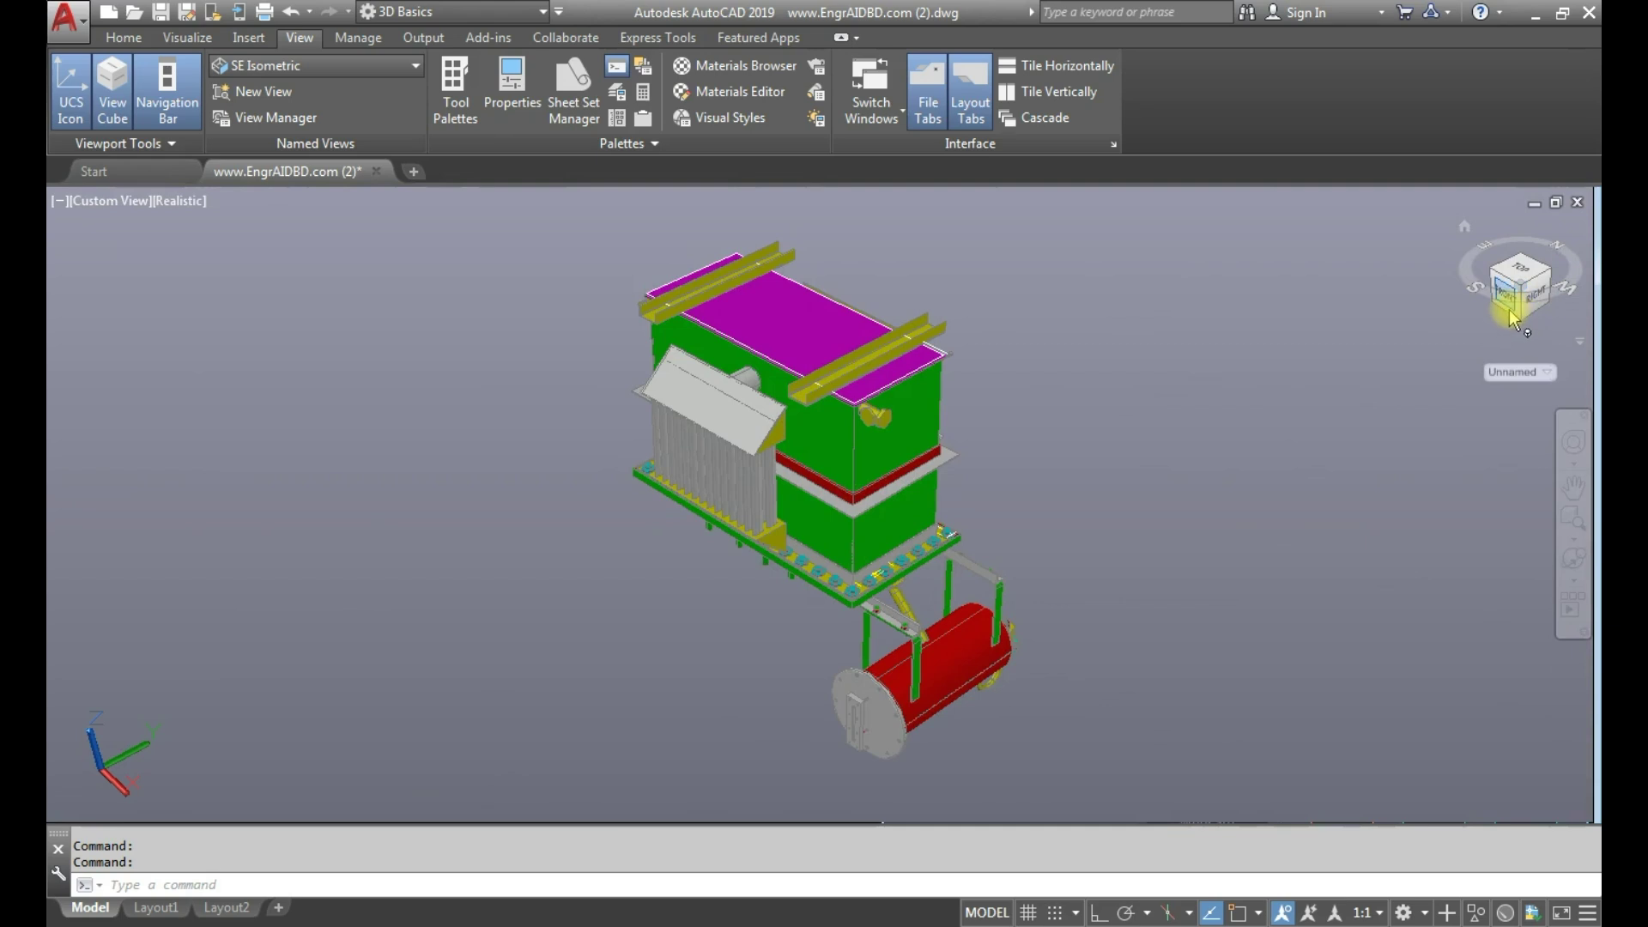
click(1464, 226)
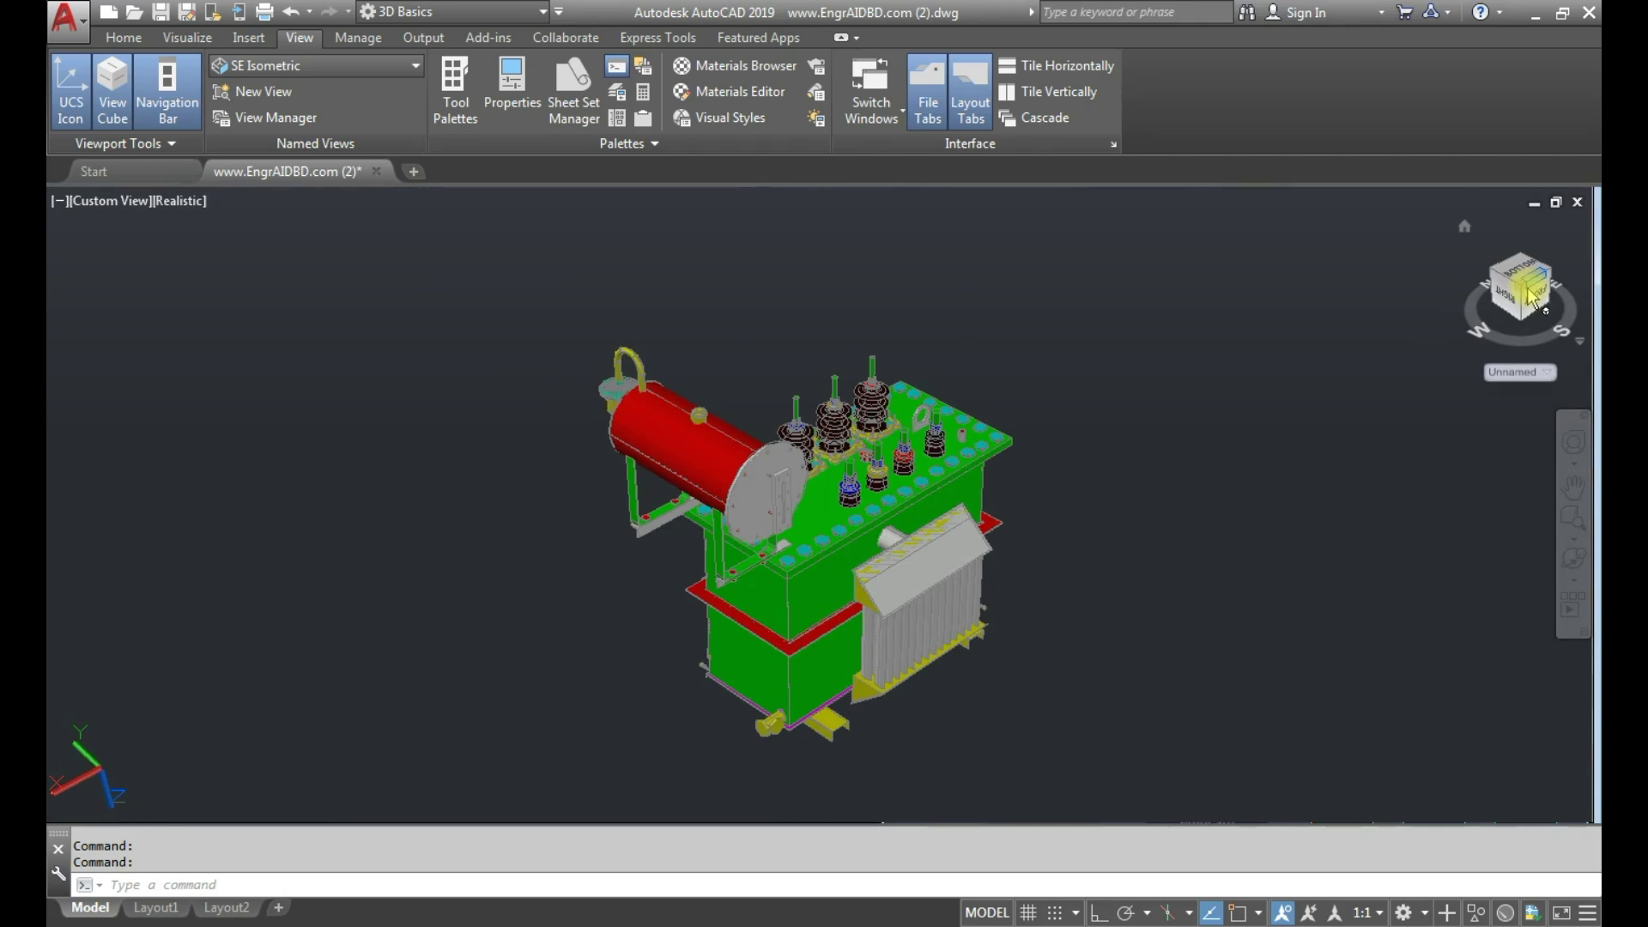
- Orient the view to the ViewCube's Bottom face, roll it 90 degrees counterclockwise and back, and restore the home view
click(1516, 275)
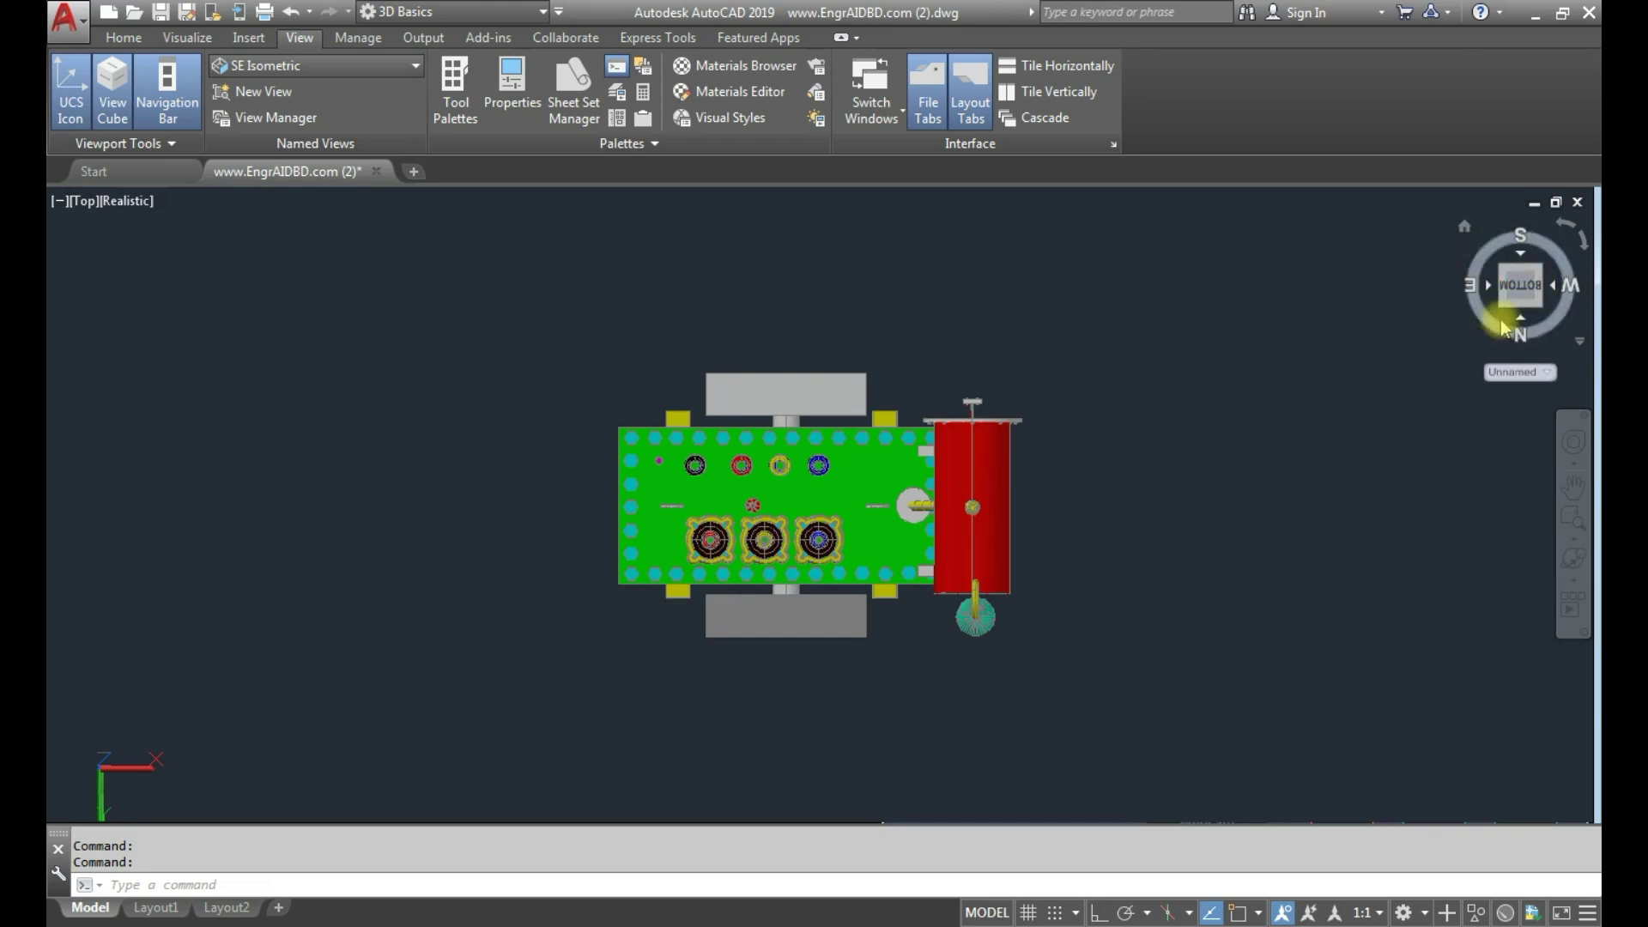
click(1562, 230)
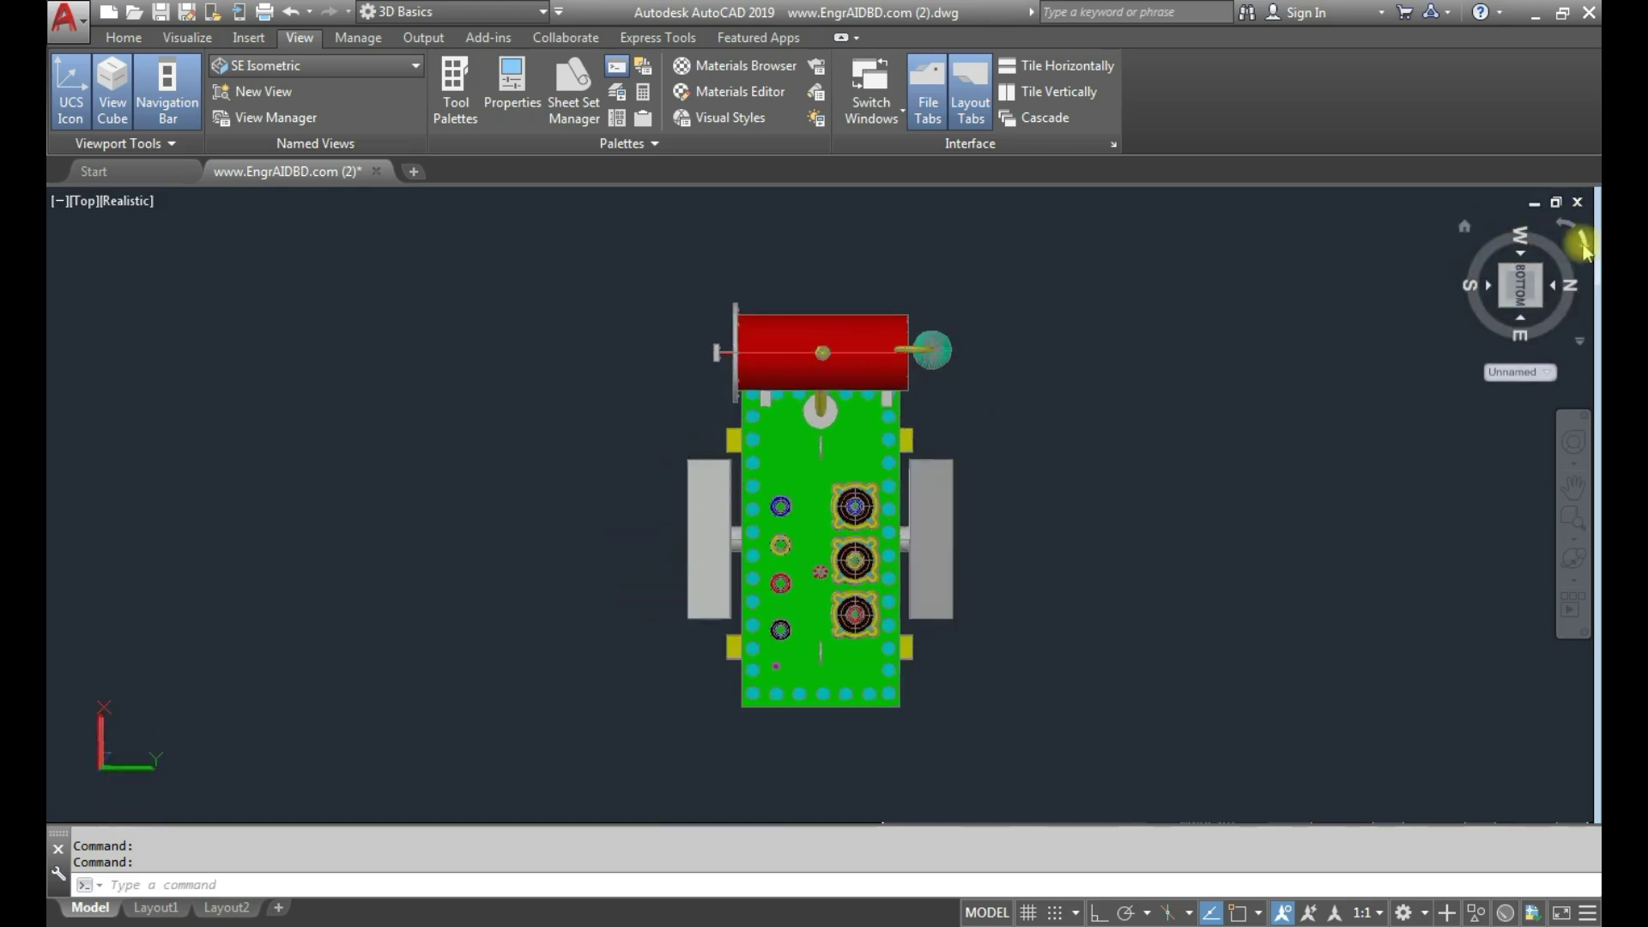
click(1584, 242)
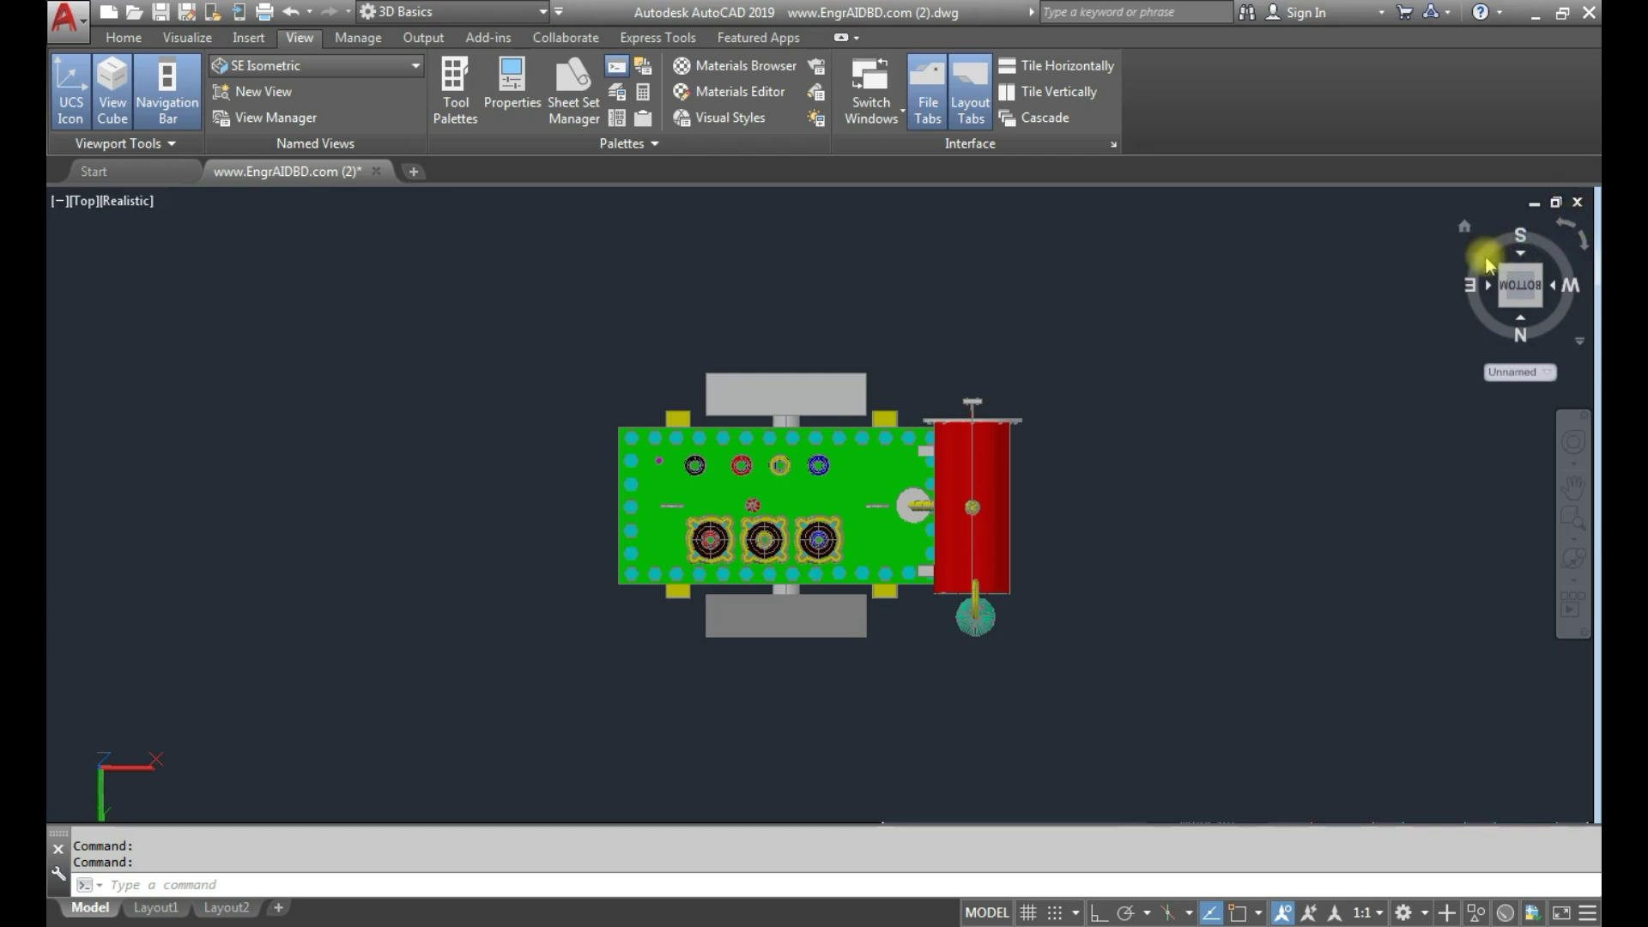
click(1538, 267)
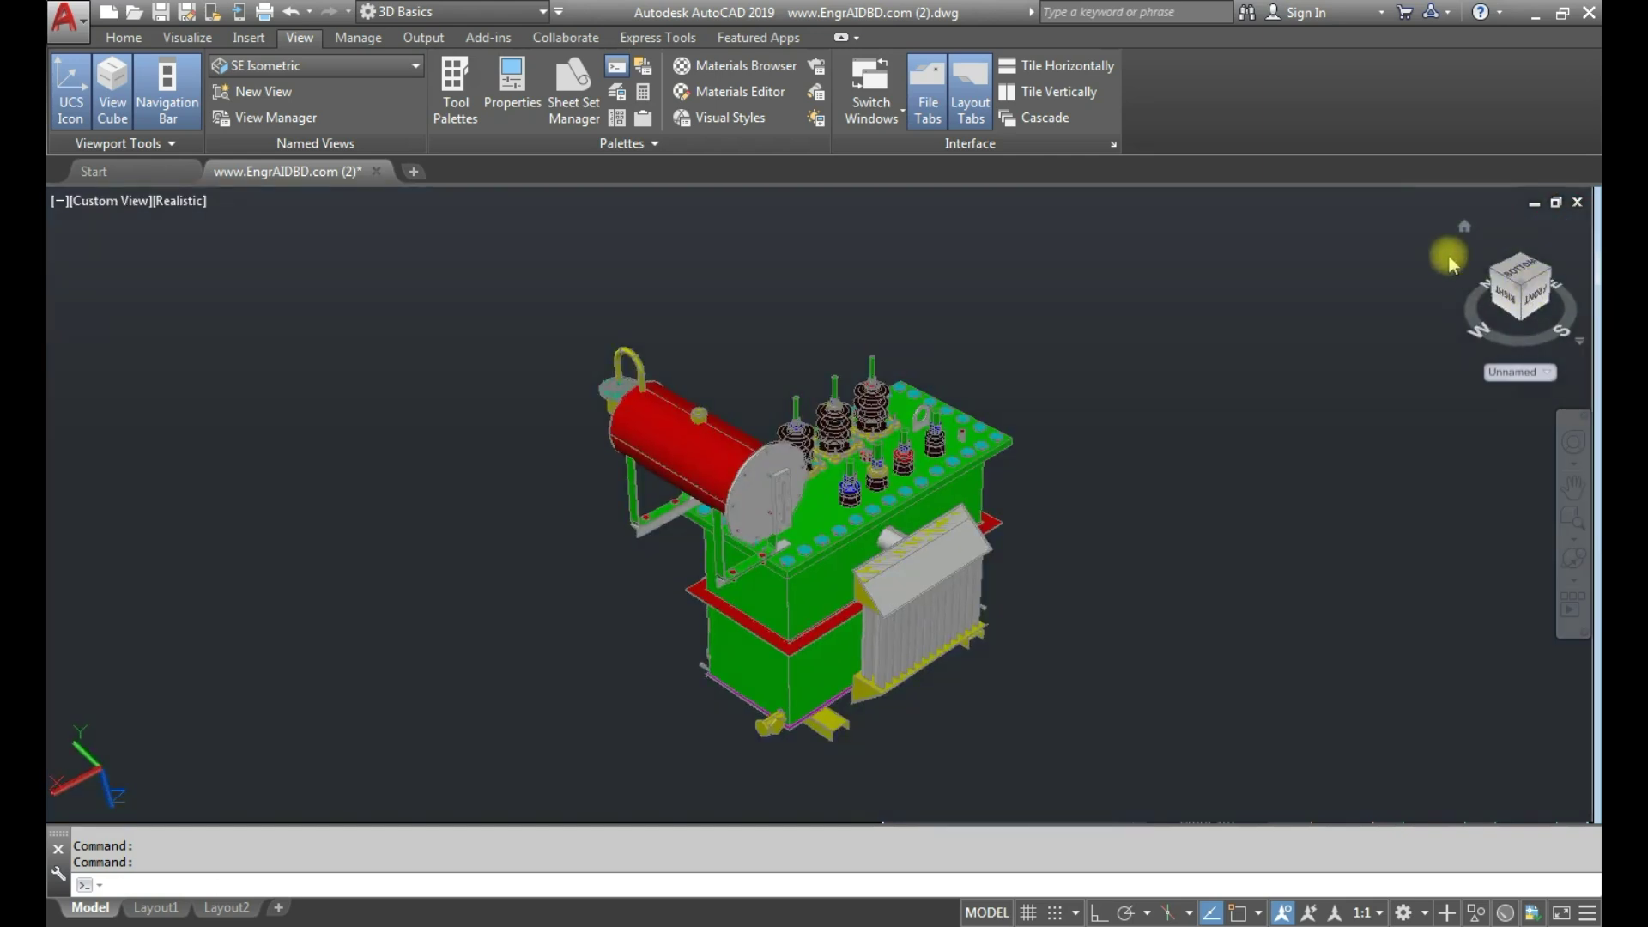
- View the ViewCube's Front face rolled 90 degrees clockwise and then its Bottom face, restoring the home view after each
click(1534, 314)
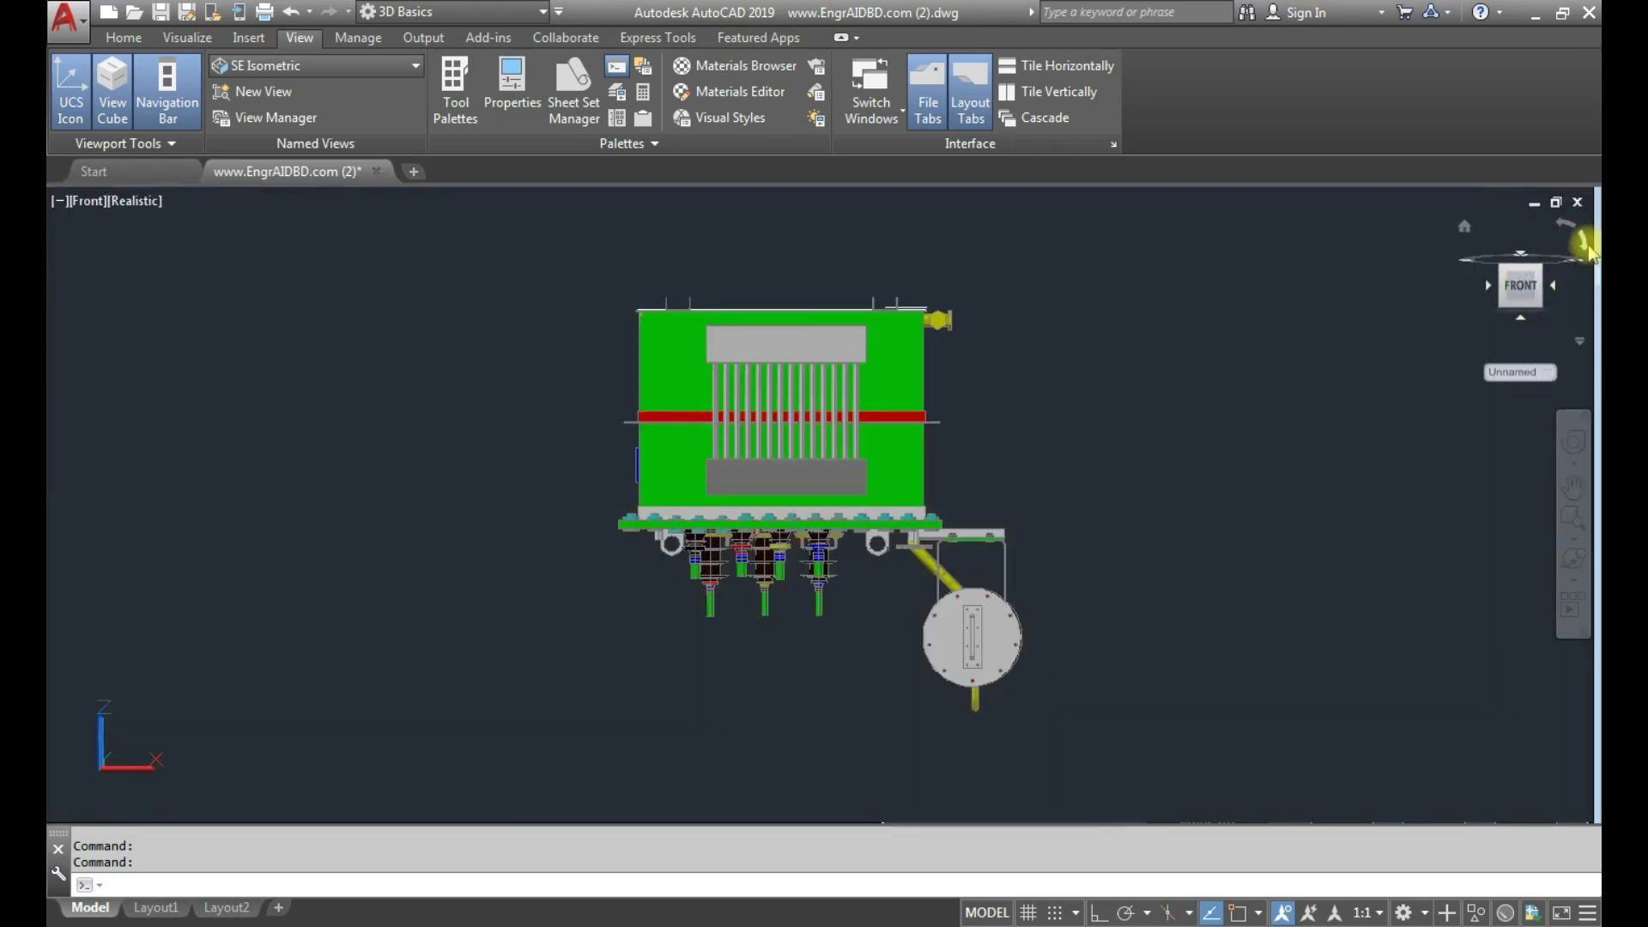
click(1585, 244)
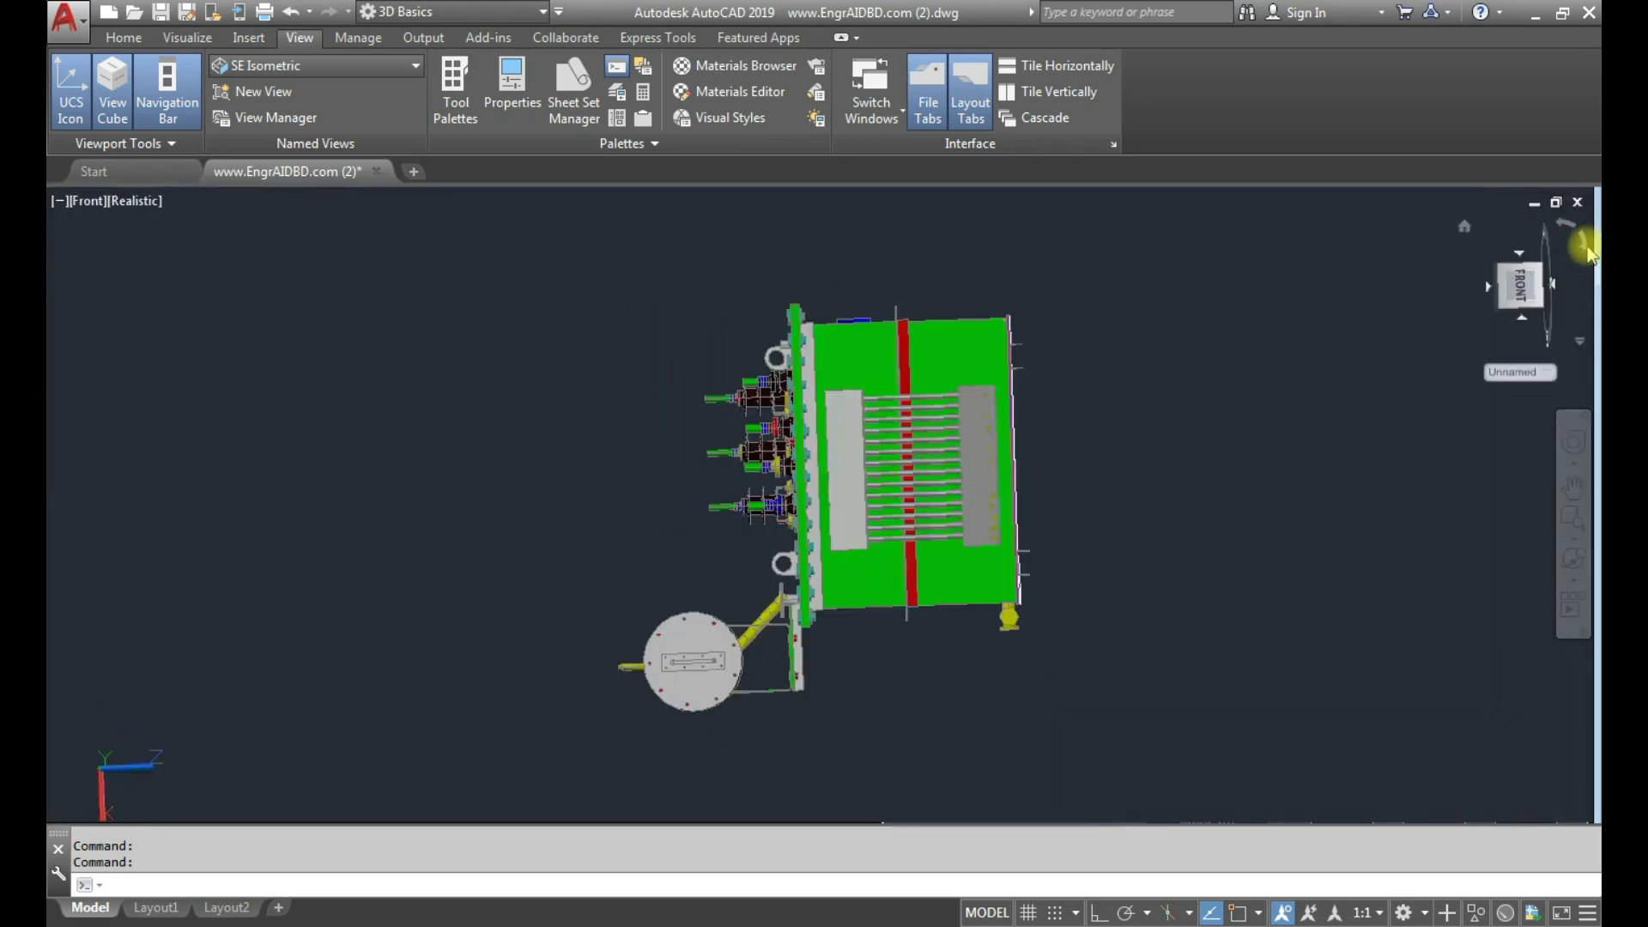
click(1466, 229)
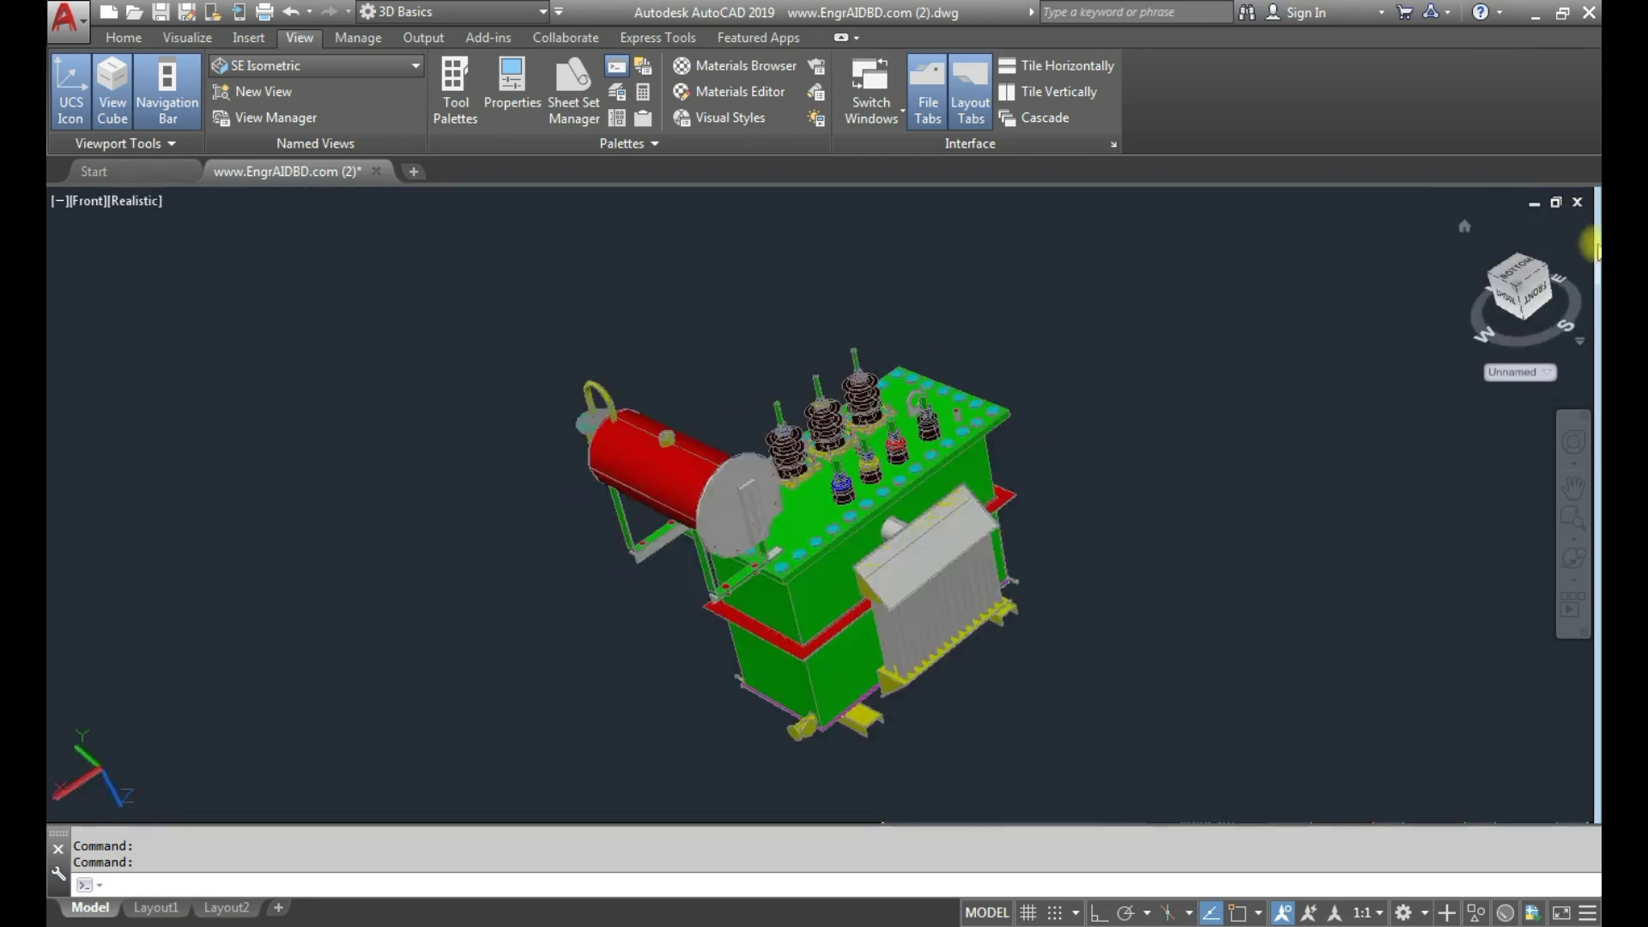
drag(1517, 274, 1560, 230)
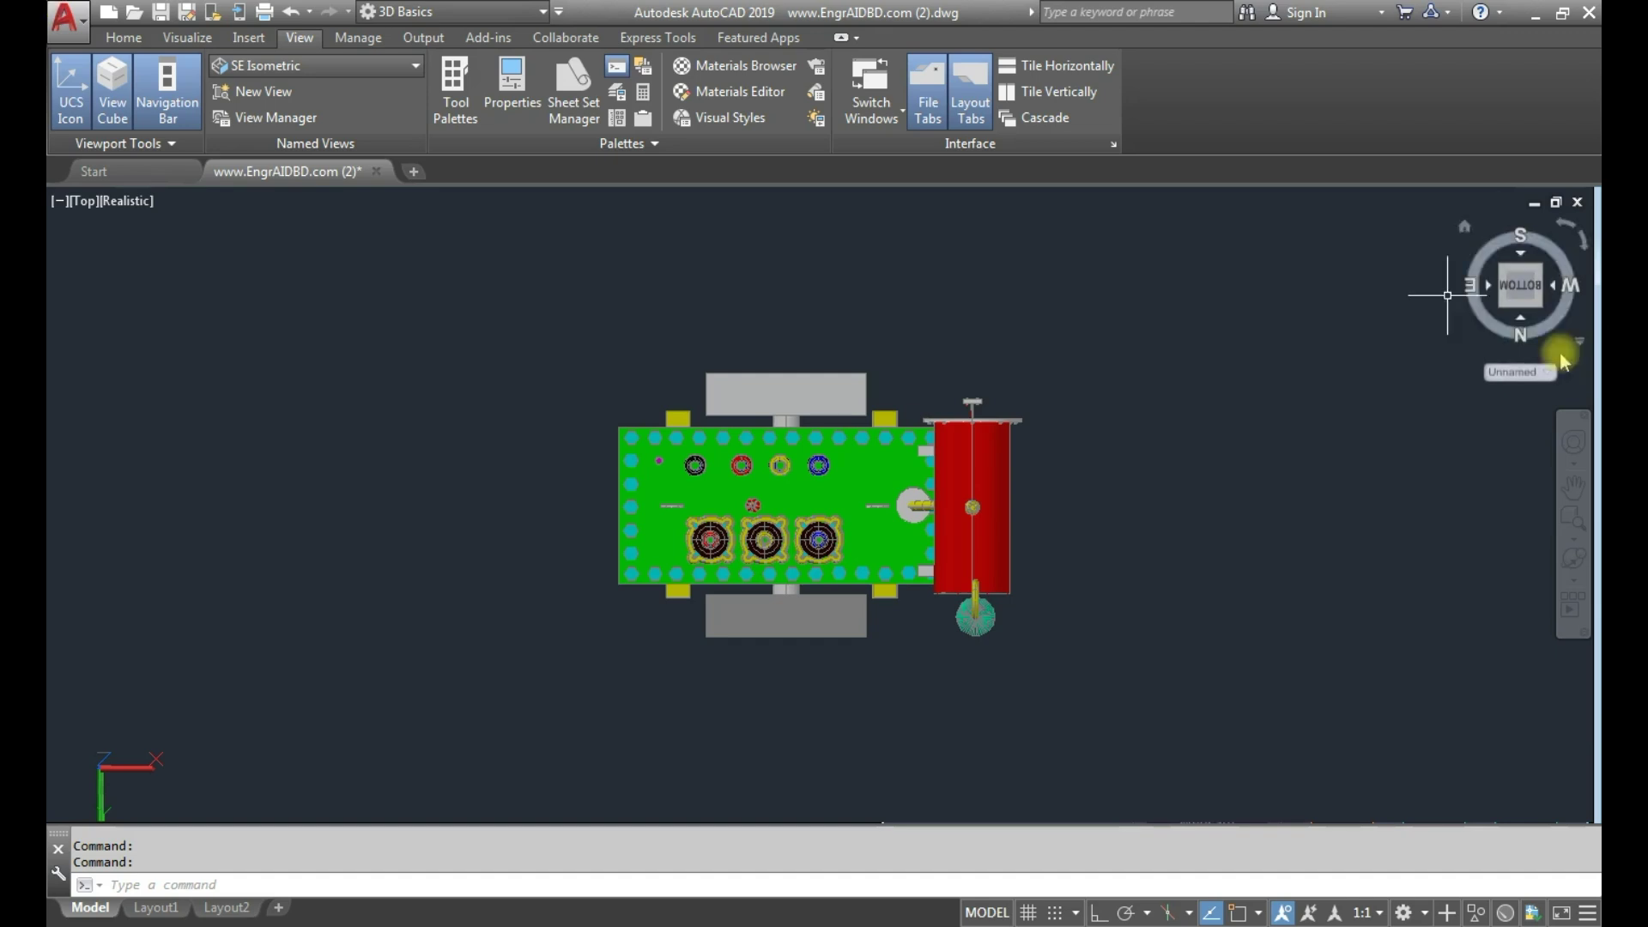
click(1463, 230)
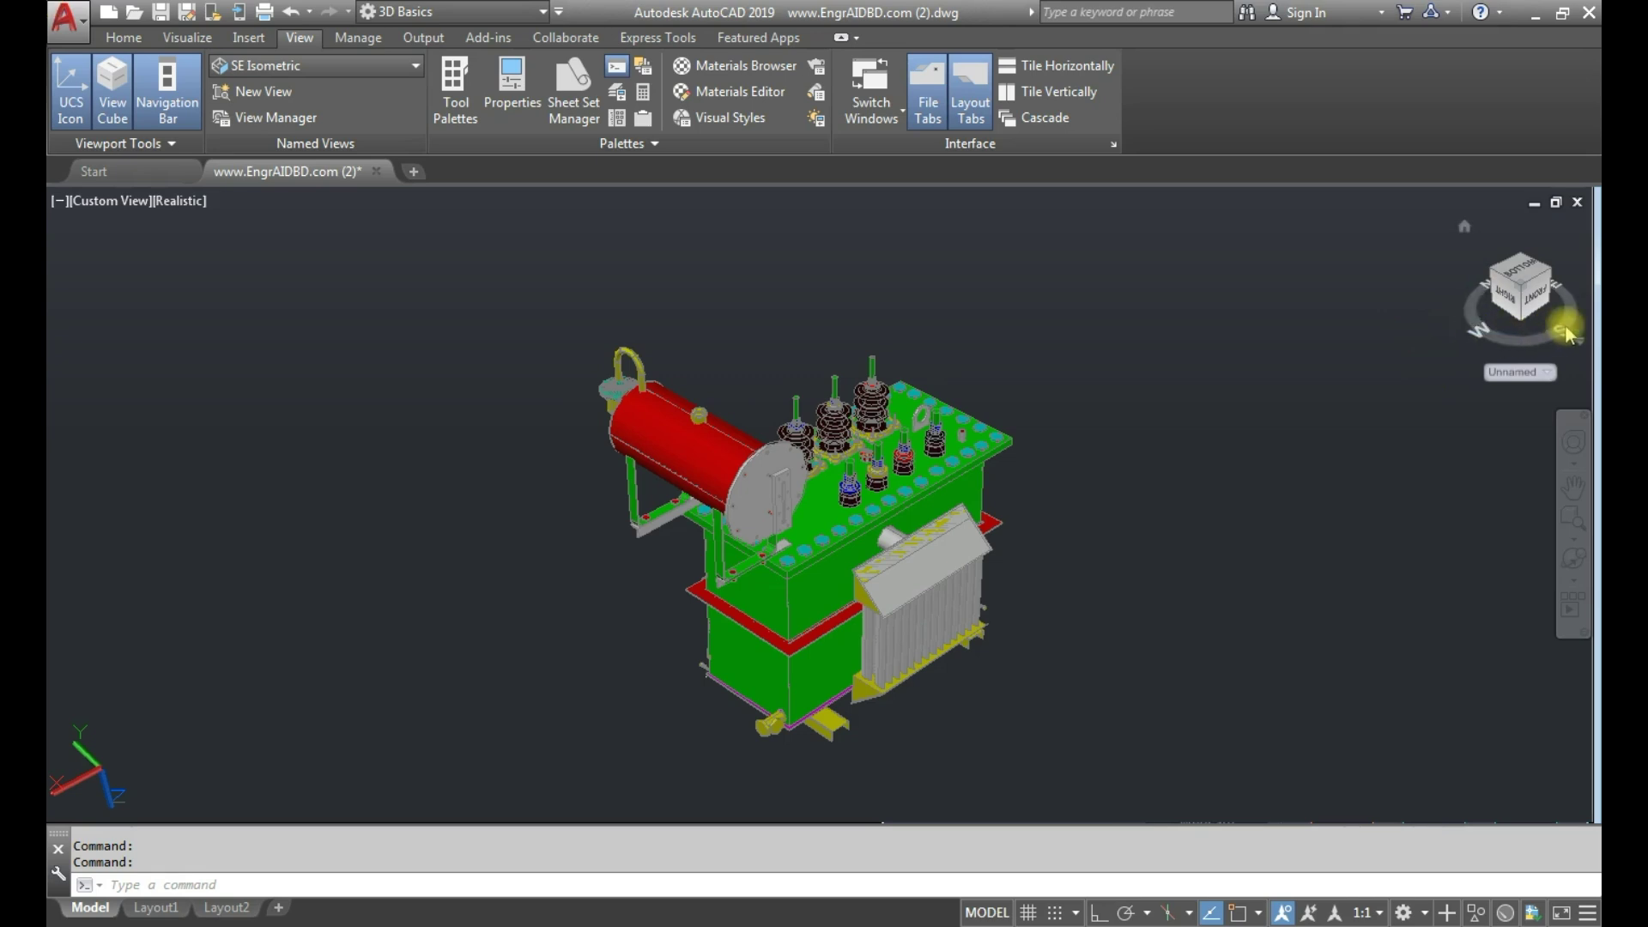
- View the transformer from the compass directions west and south, restoring the home view after each
click(1478, 332)
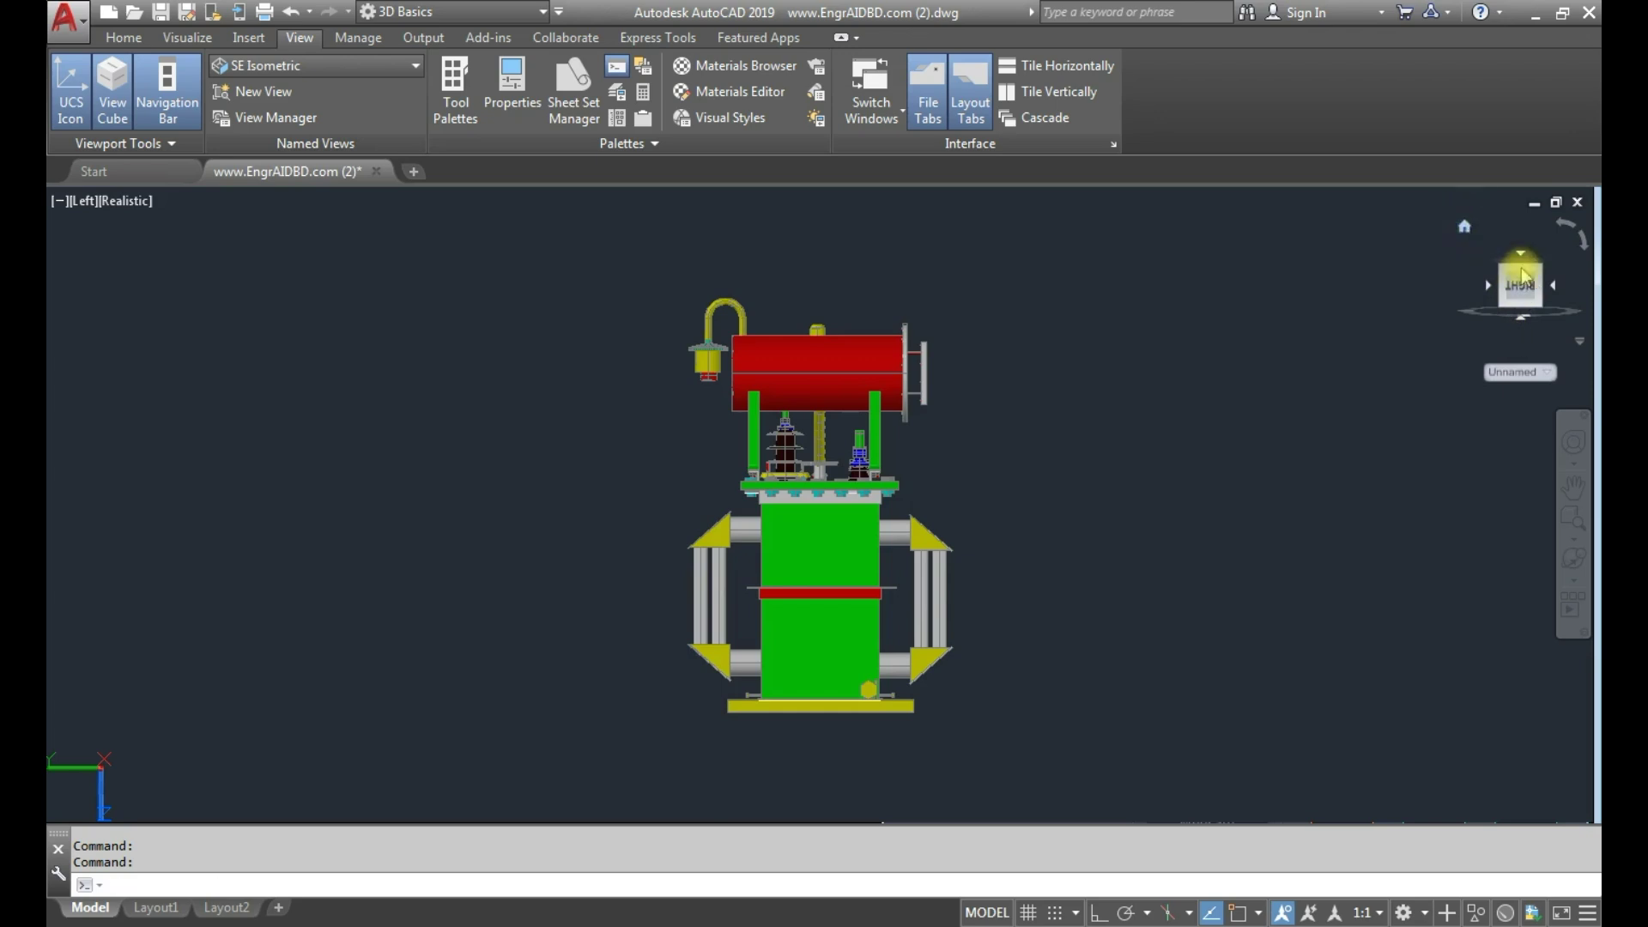
click(1487, 244)
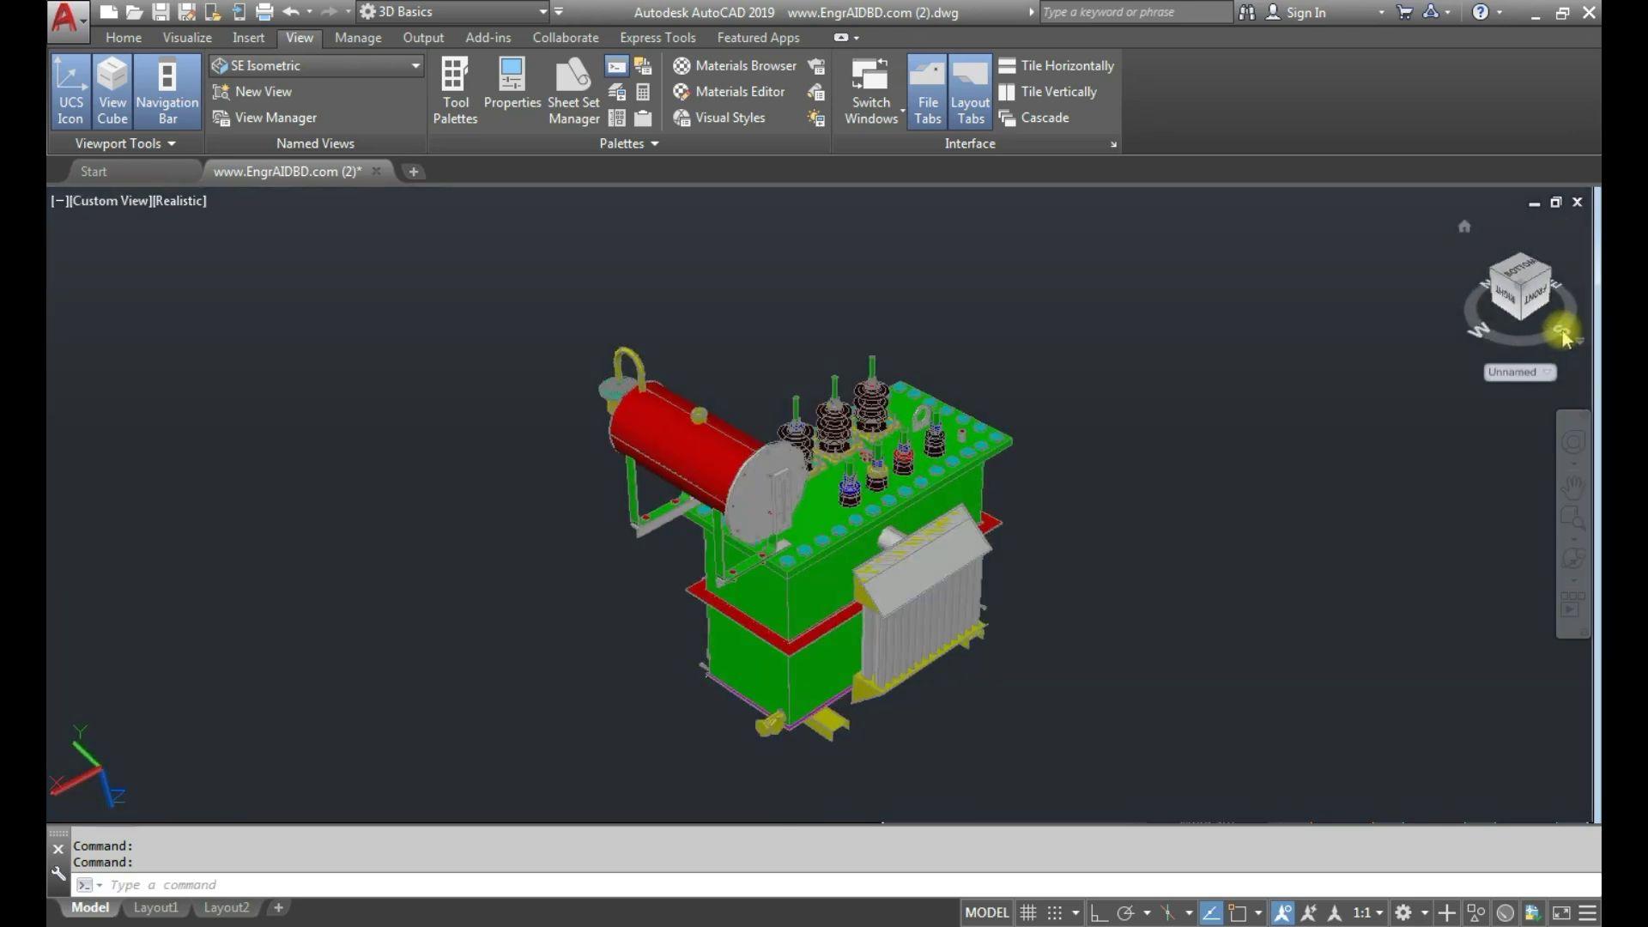
click(1561, 332)
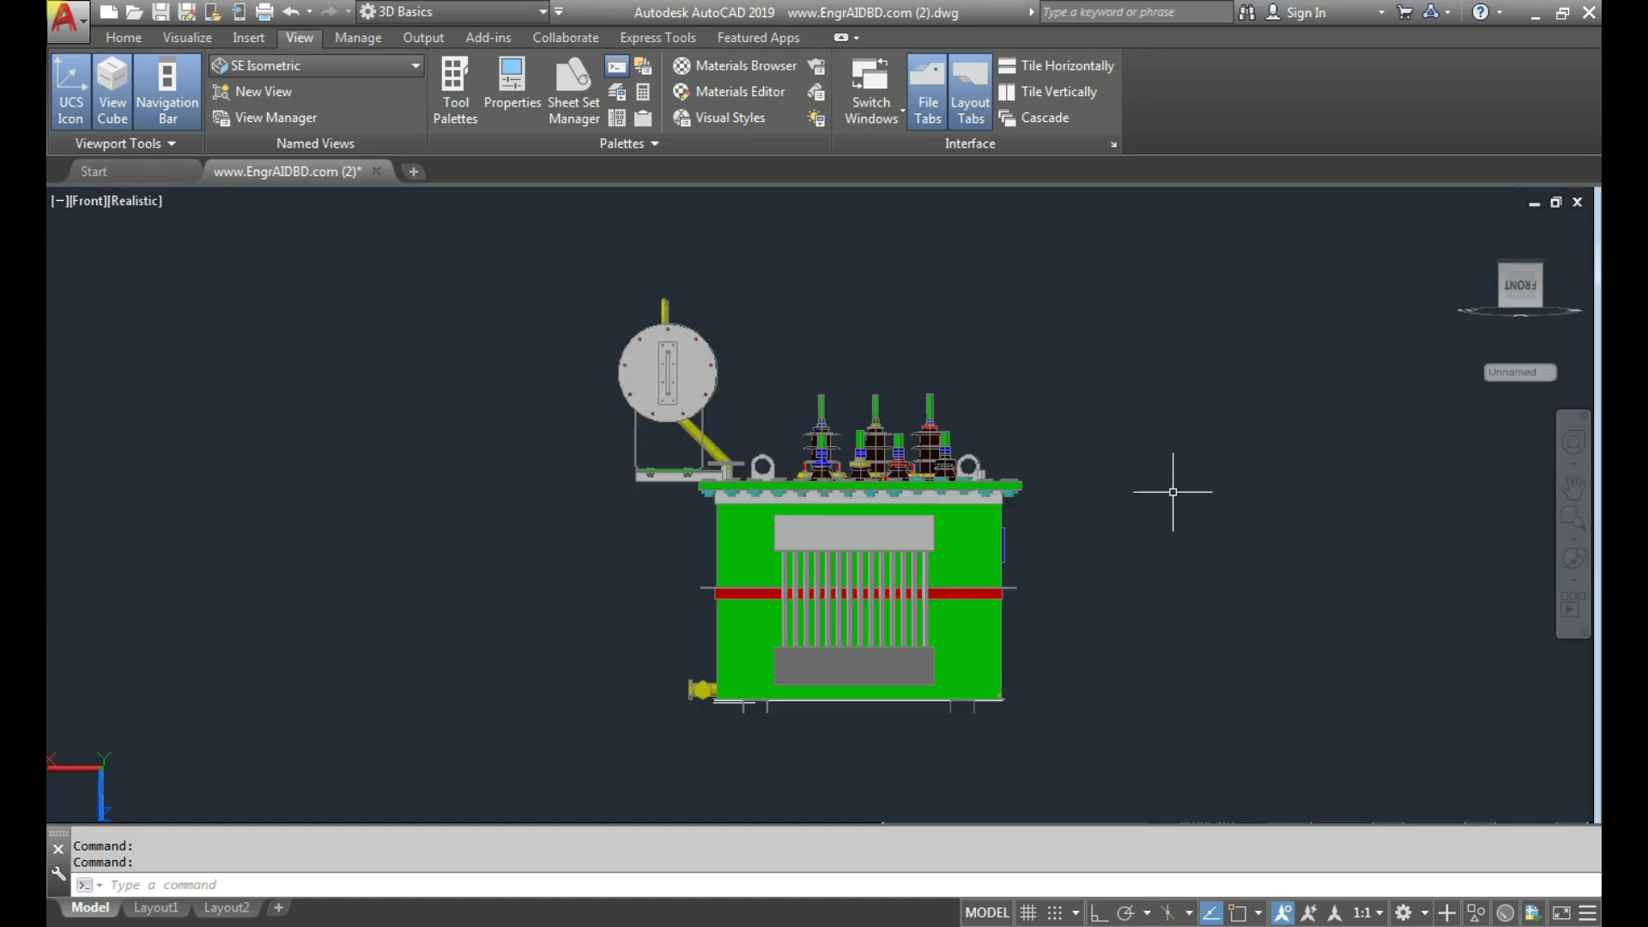
mouse_move(1507, 302)
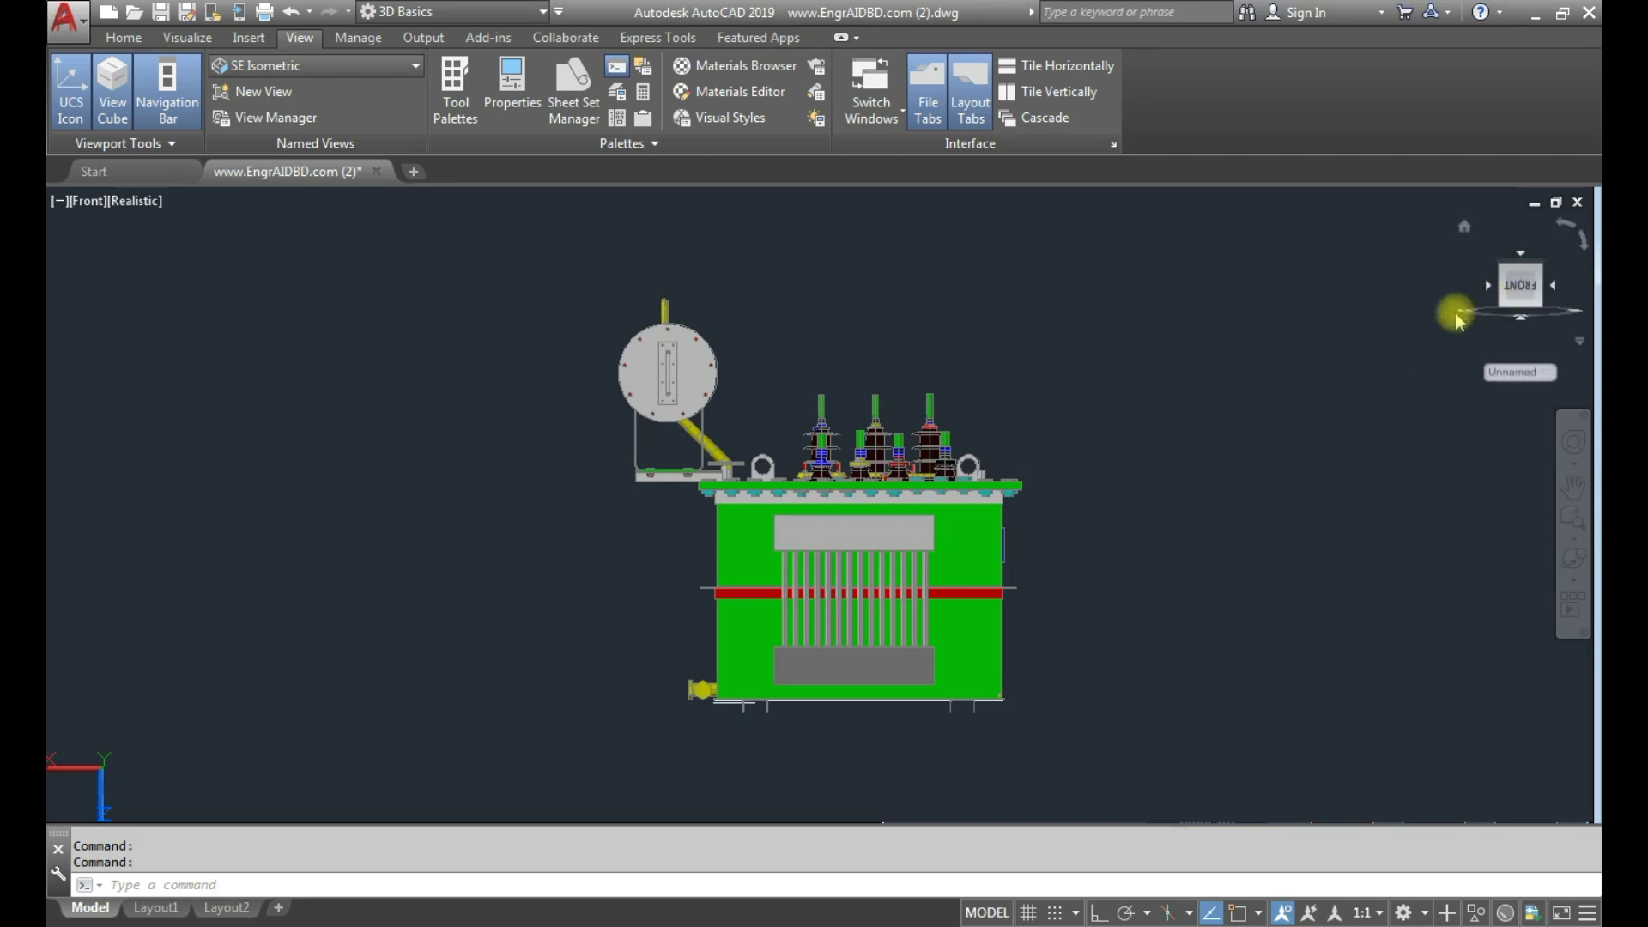
click(1459, 228)
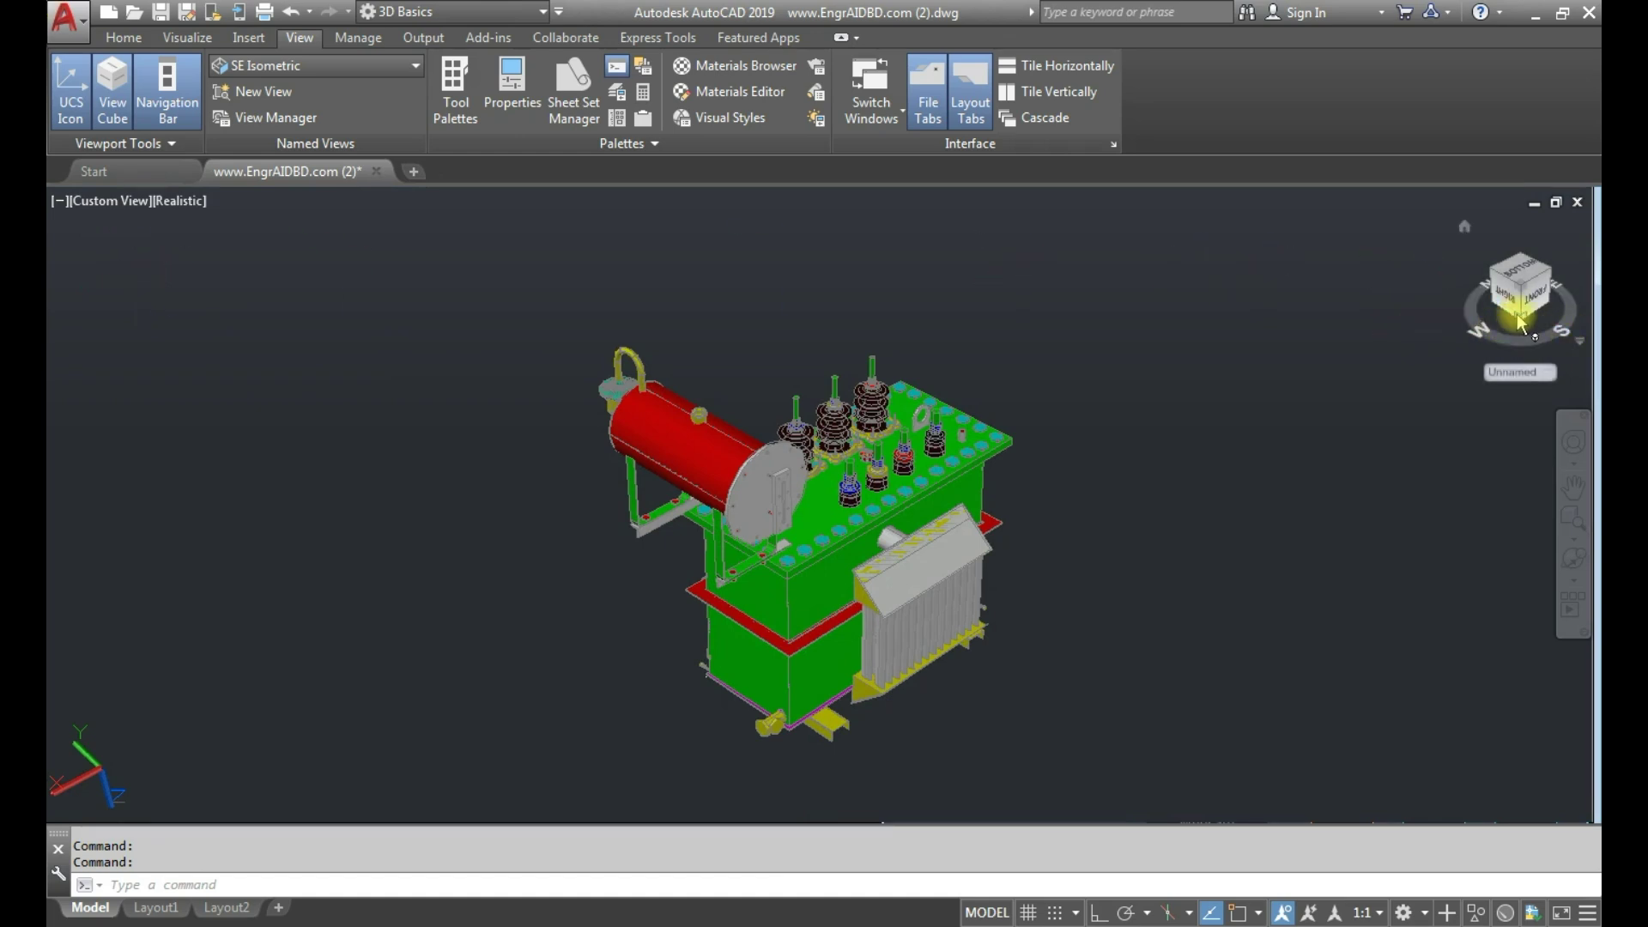
click(1466, 223)
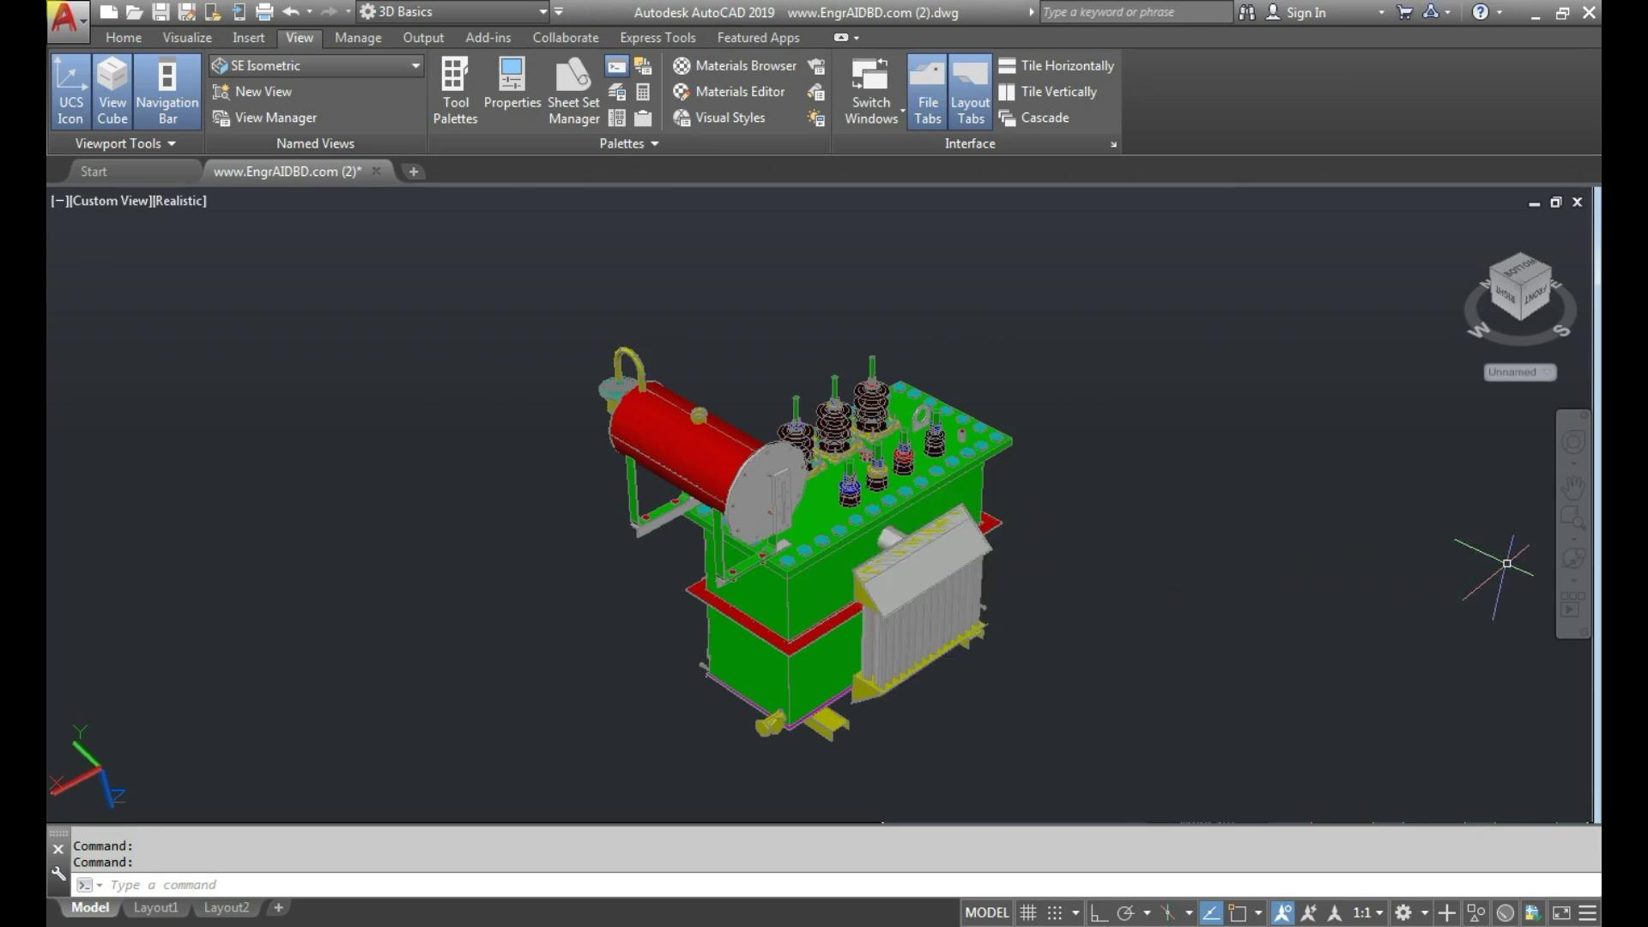
- Orbit the model horizontally with the constrained Orbit tool until the tank end with the blue plate faces forward, and exit the command
click(1572, 579)
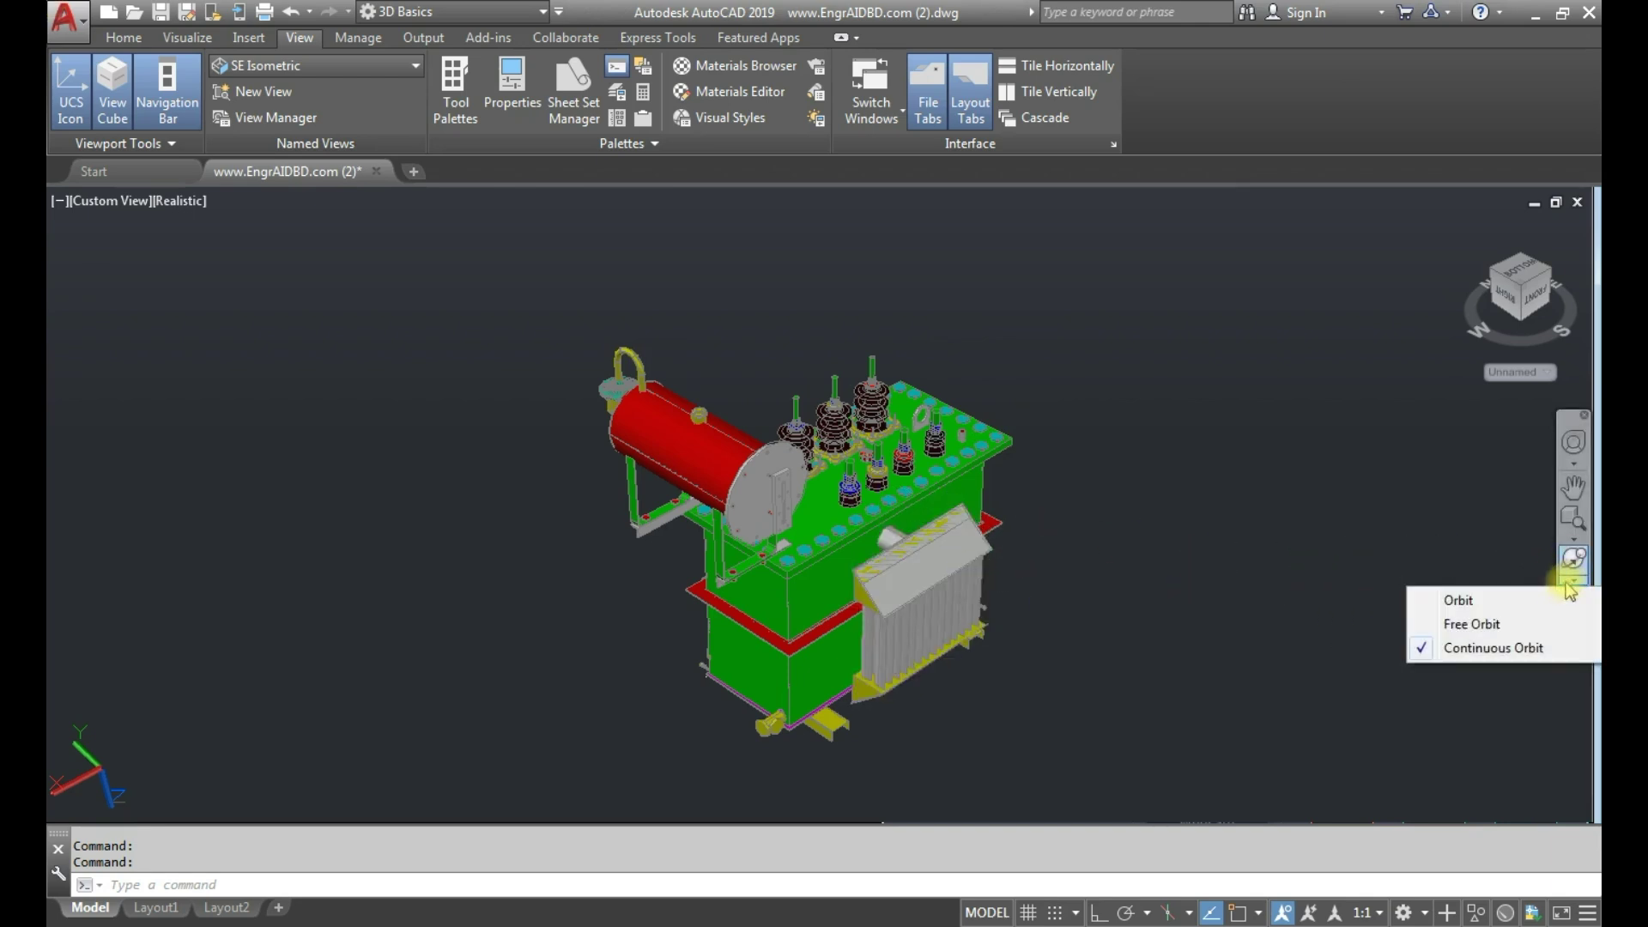
click(1476, 601)
drag(1243, 559, 970, 553)
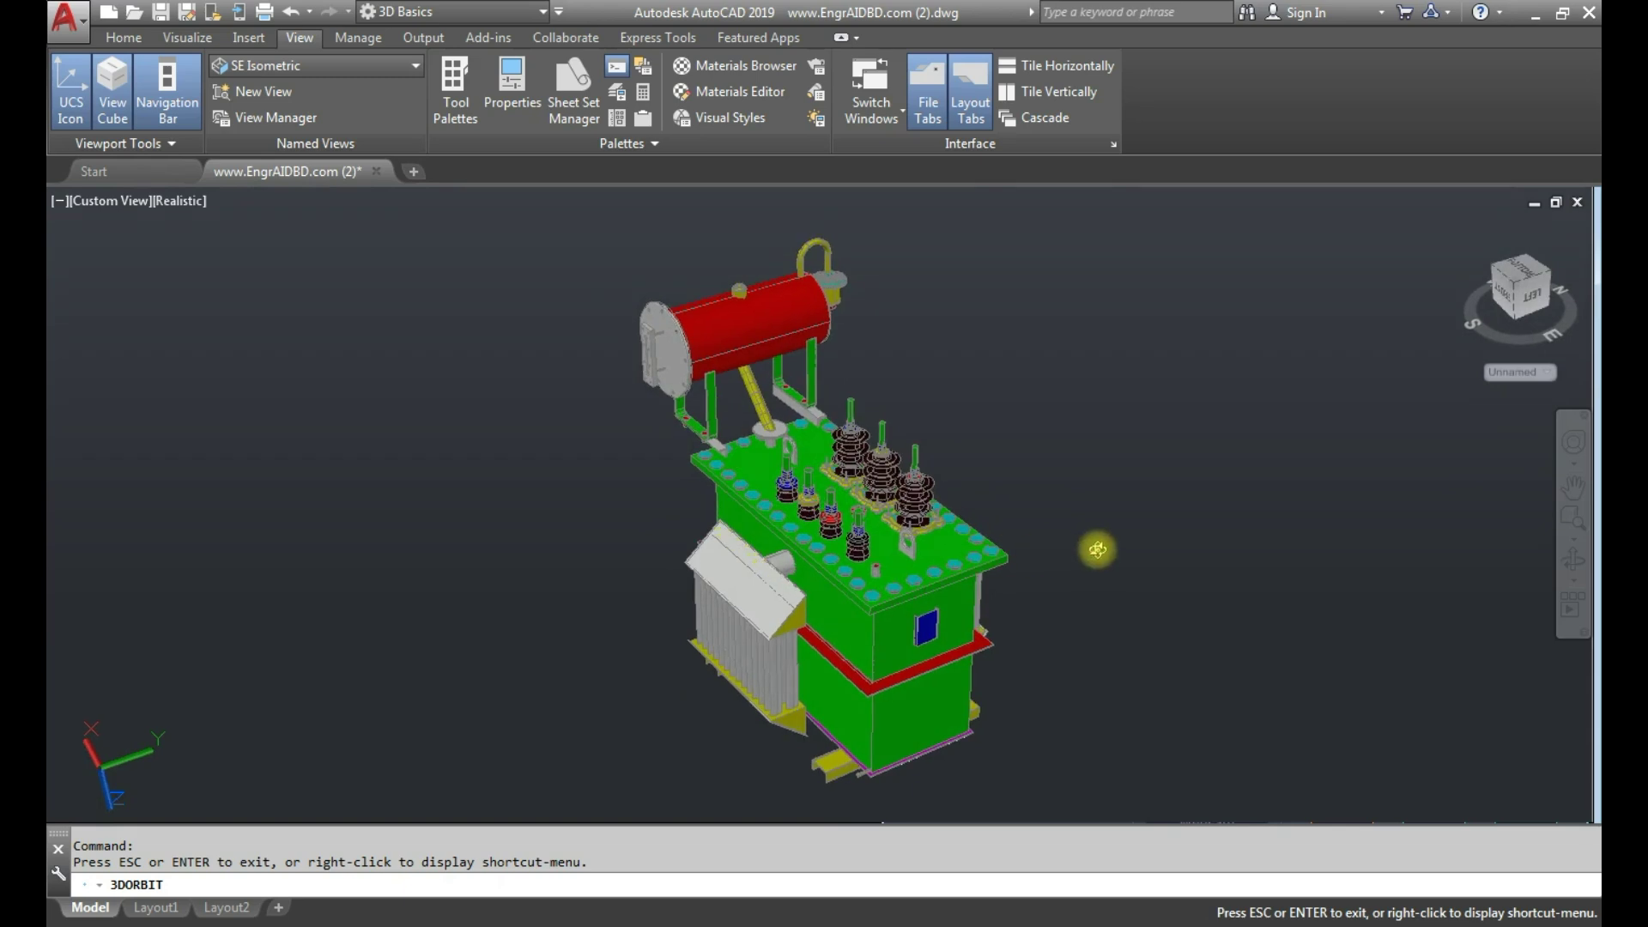
right_click(1099, 502)
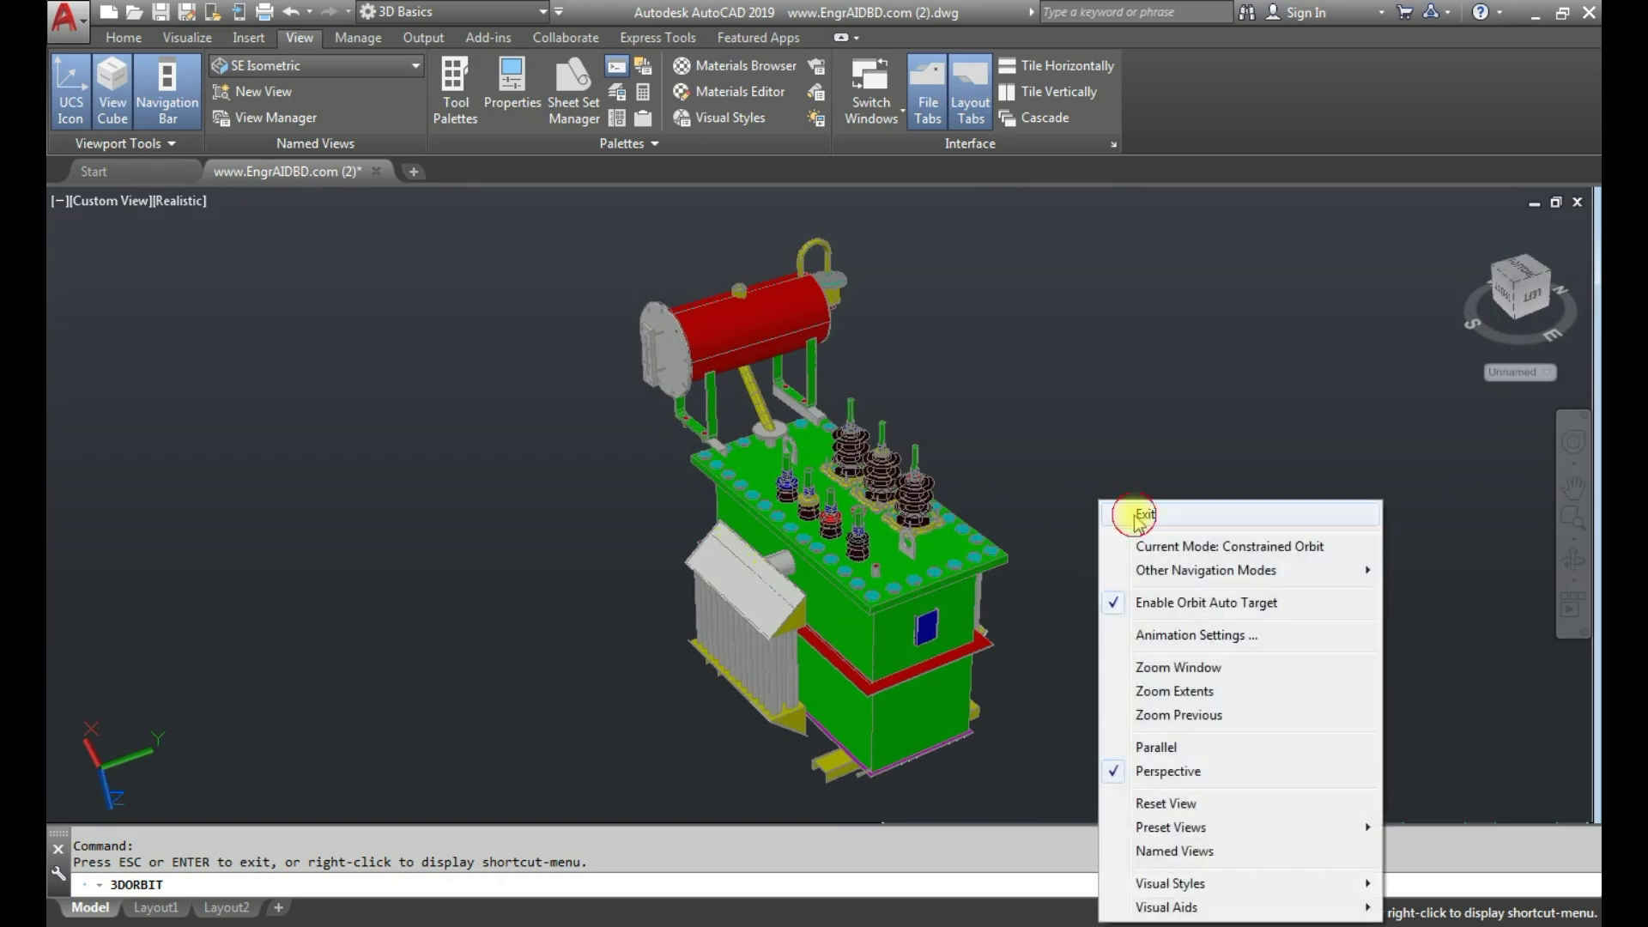
click(1129, 512)
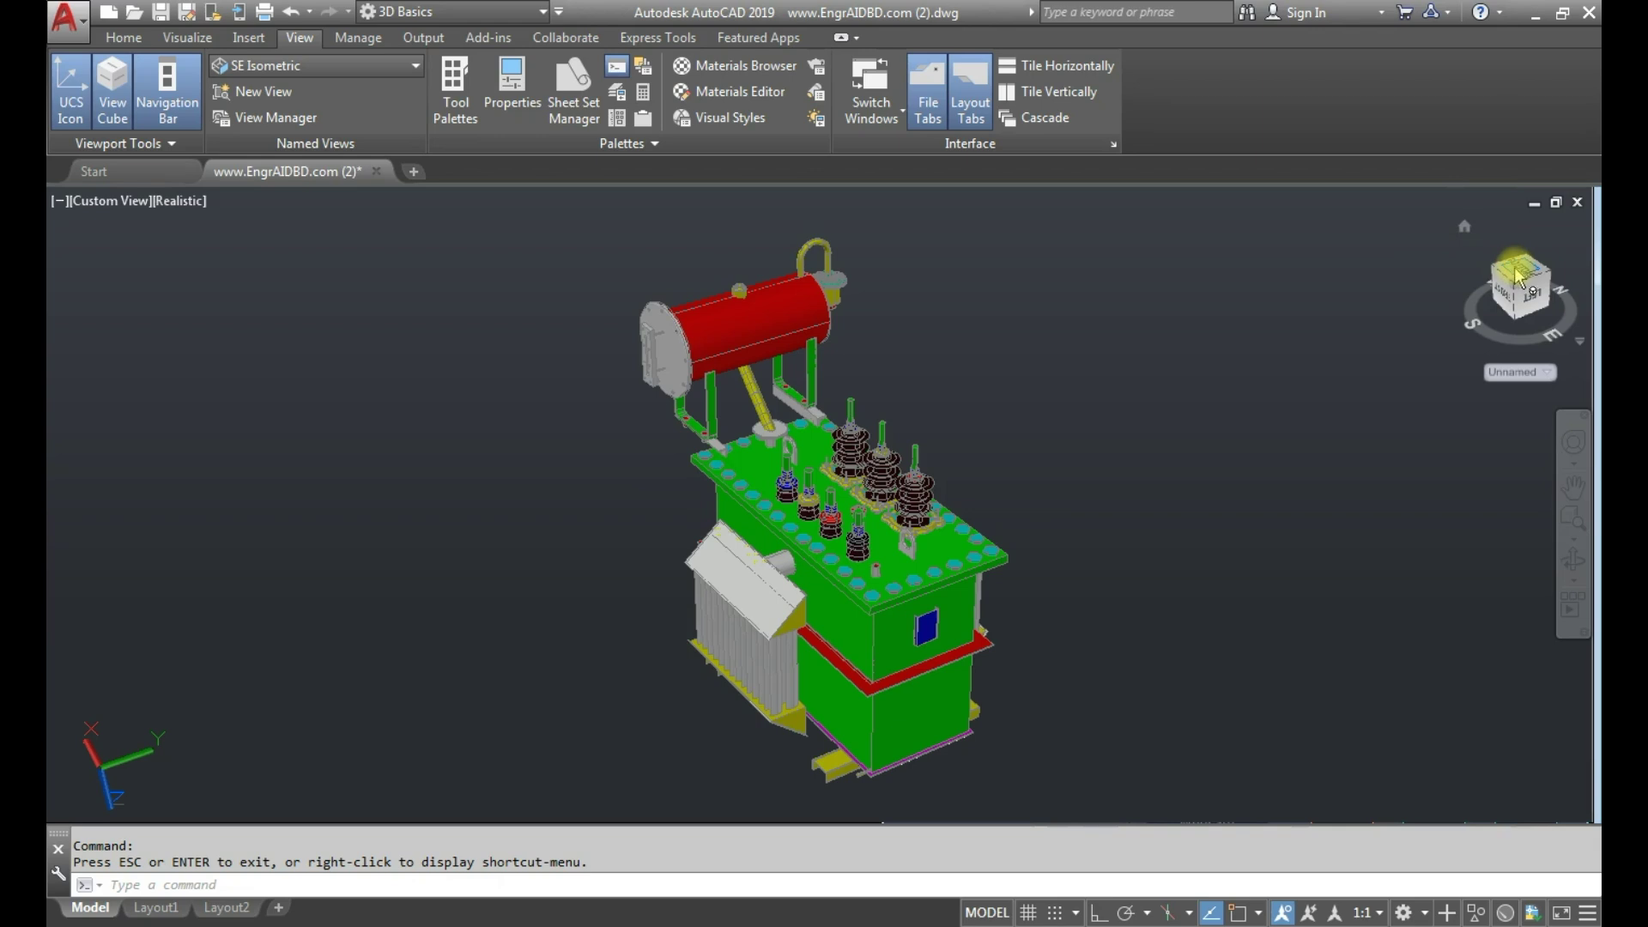
- Set the current orbited view as the ViewCube's home view and recall it
right_click(1512, 311)
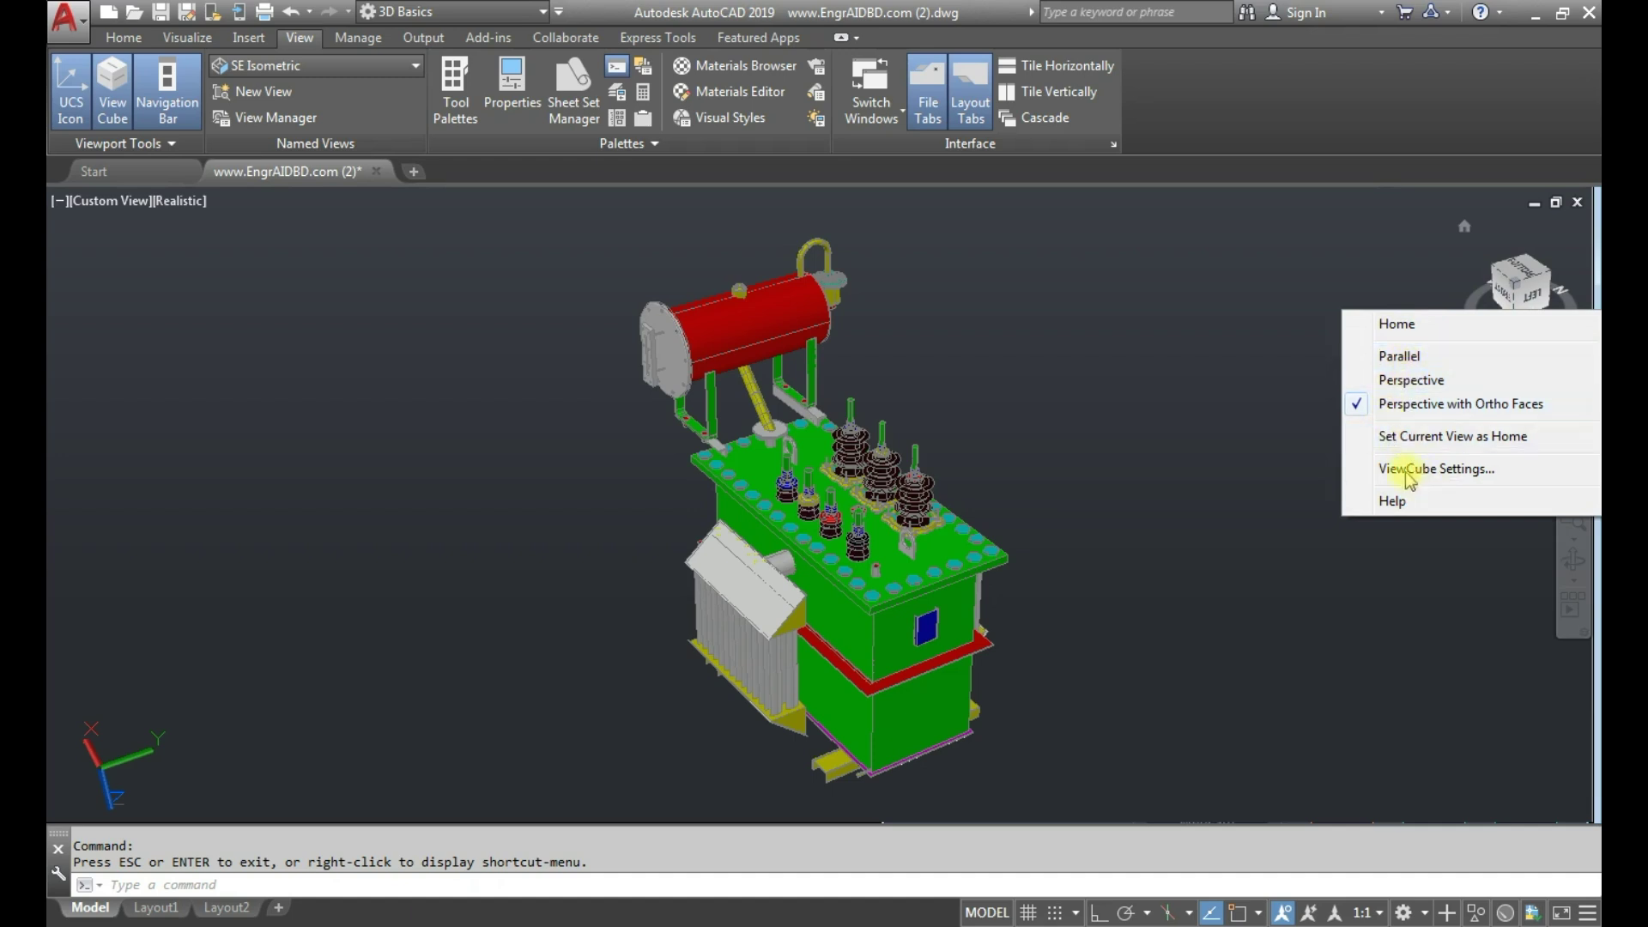
click(1470, 441)
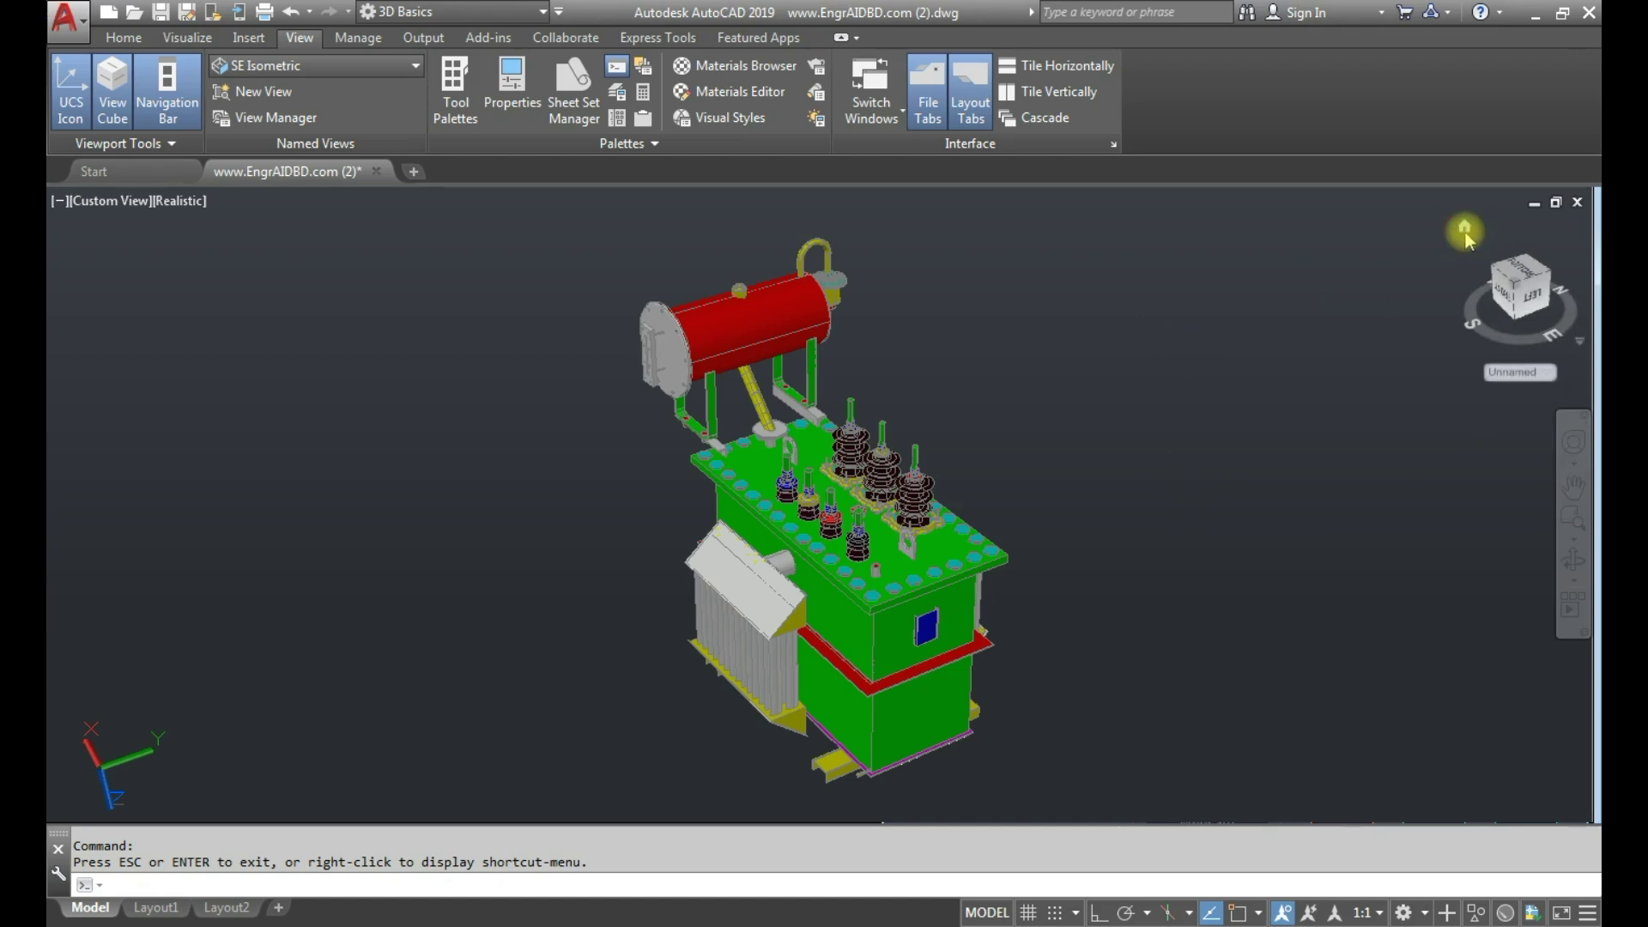
click(1466, 230)
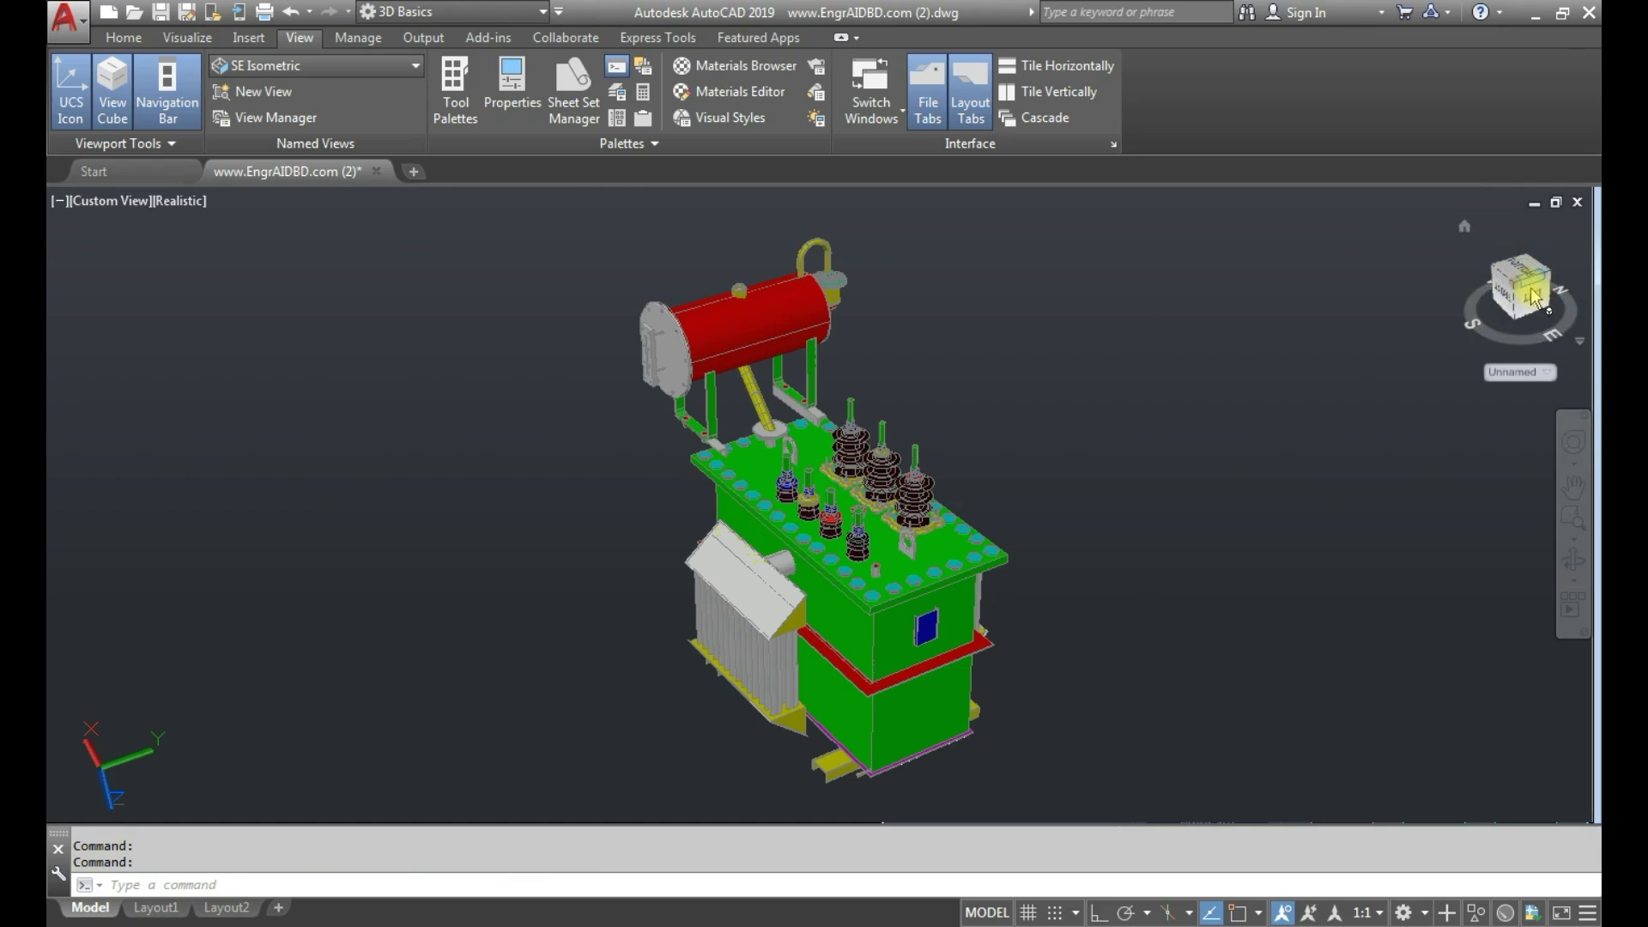
- Look at the transformer through the ViewCube's Left face and return to the redefined home view
drag(1526, 298, 1528, 307)
click(1528, 304)
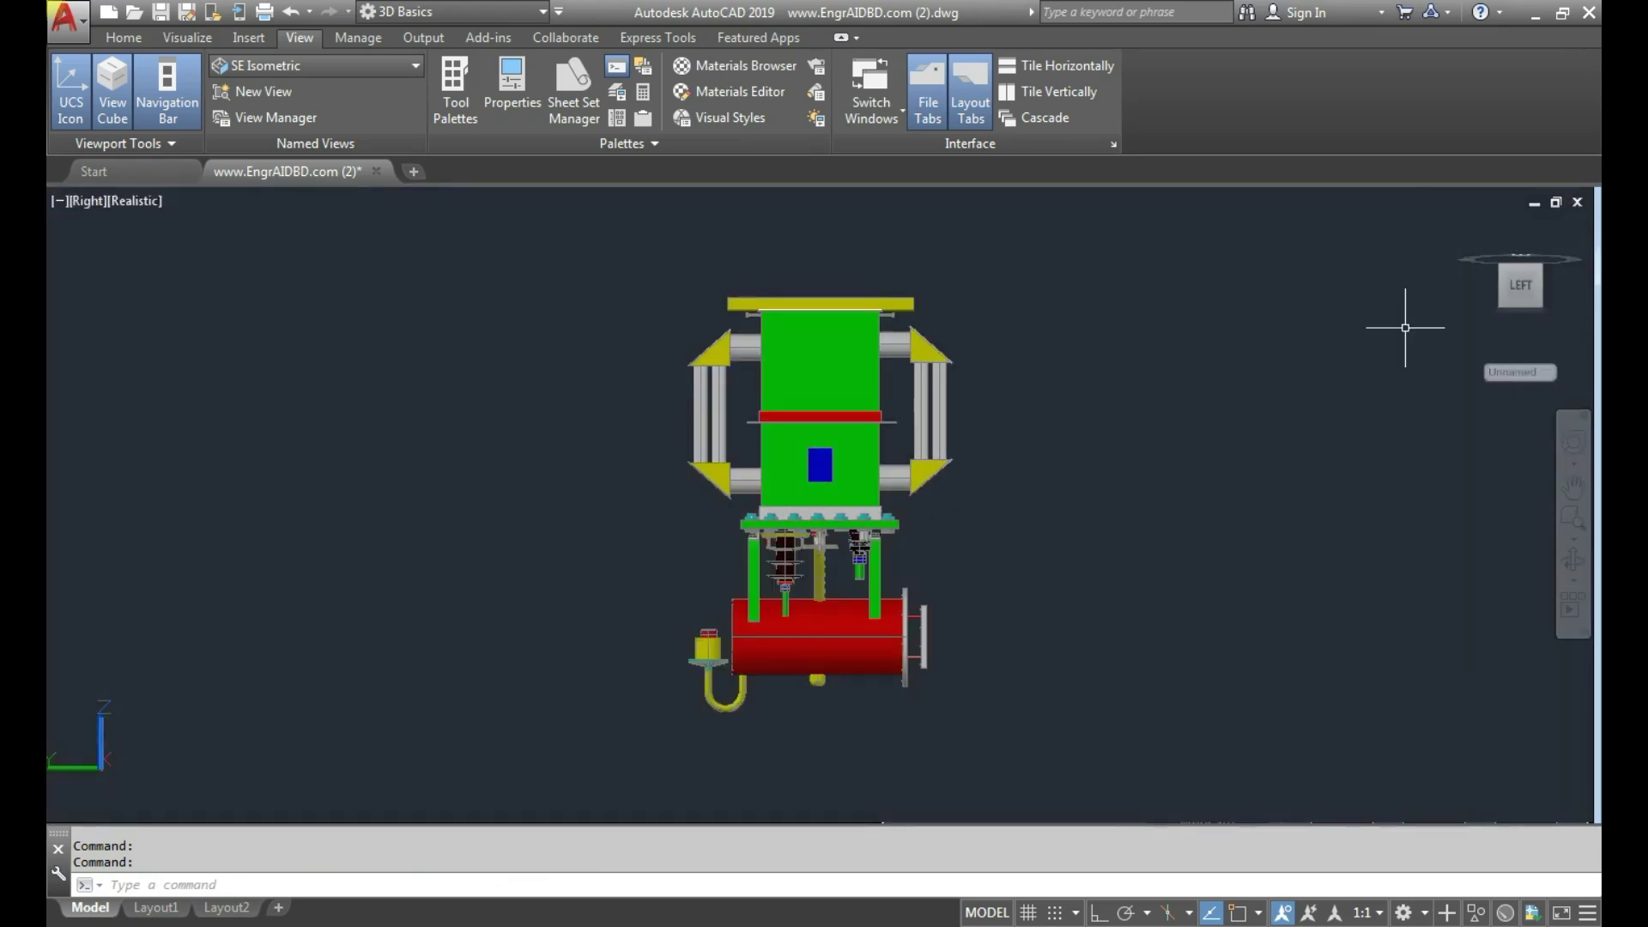
click(1474, 240)
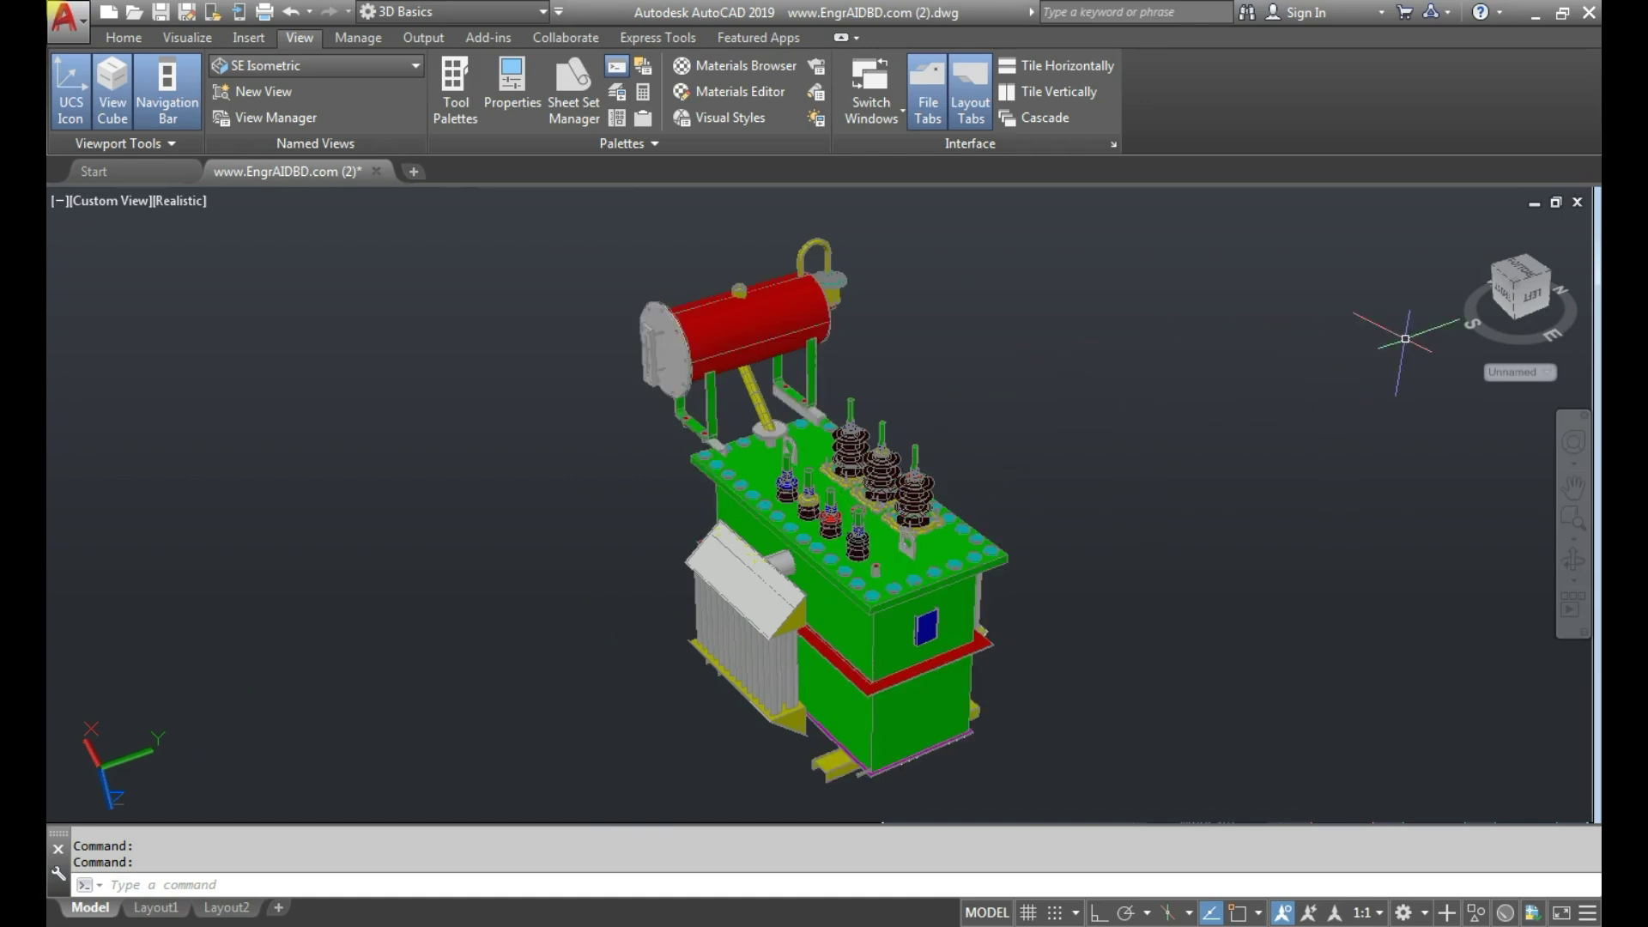
- Start a new named view from the View Manager and name it View 1
click(1460, 293)
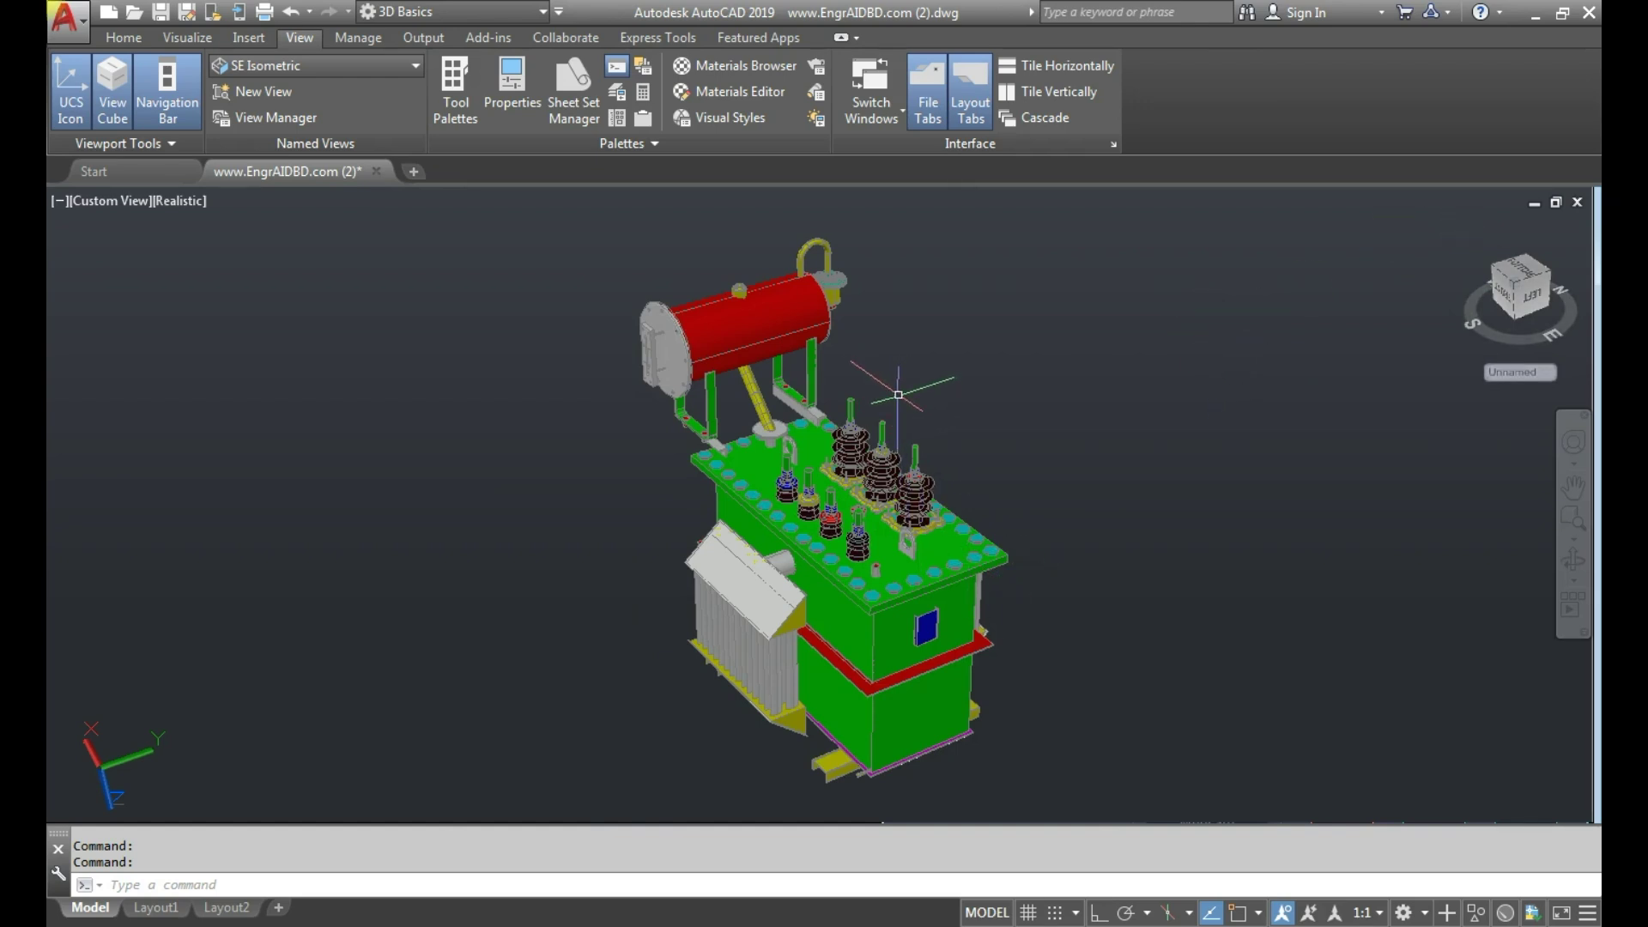
click(105, 201)
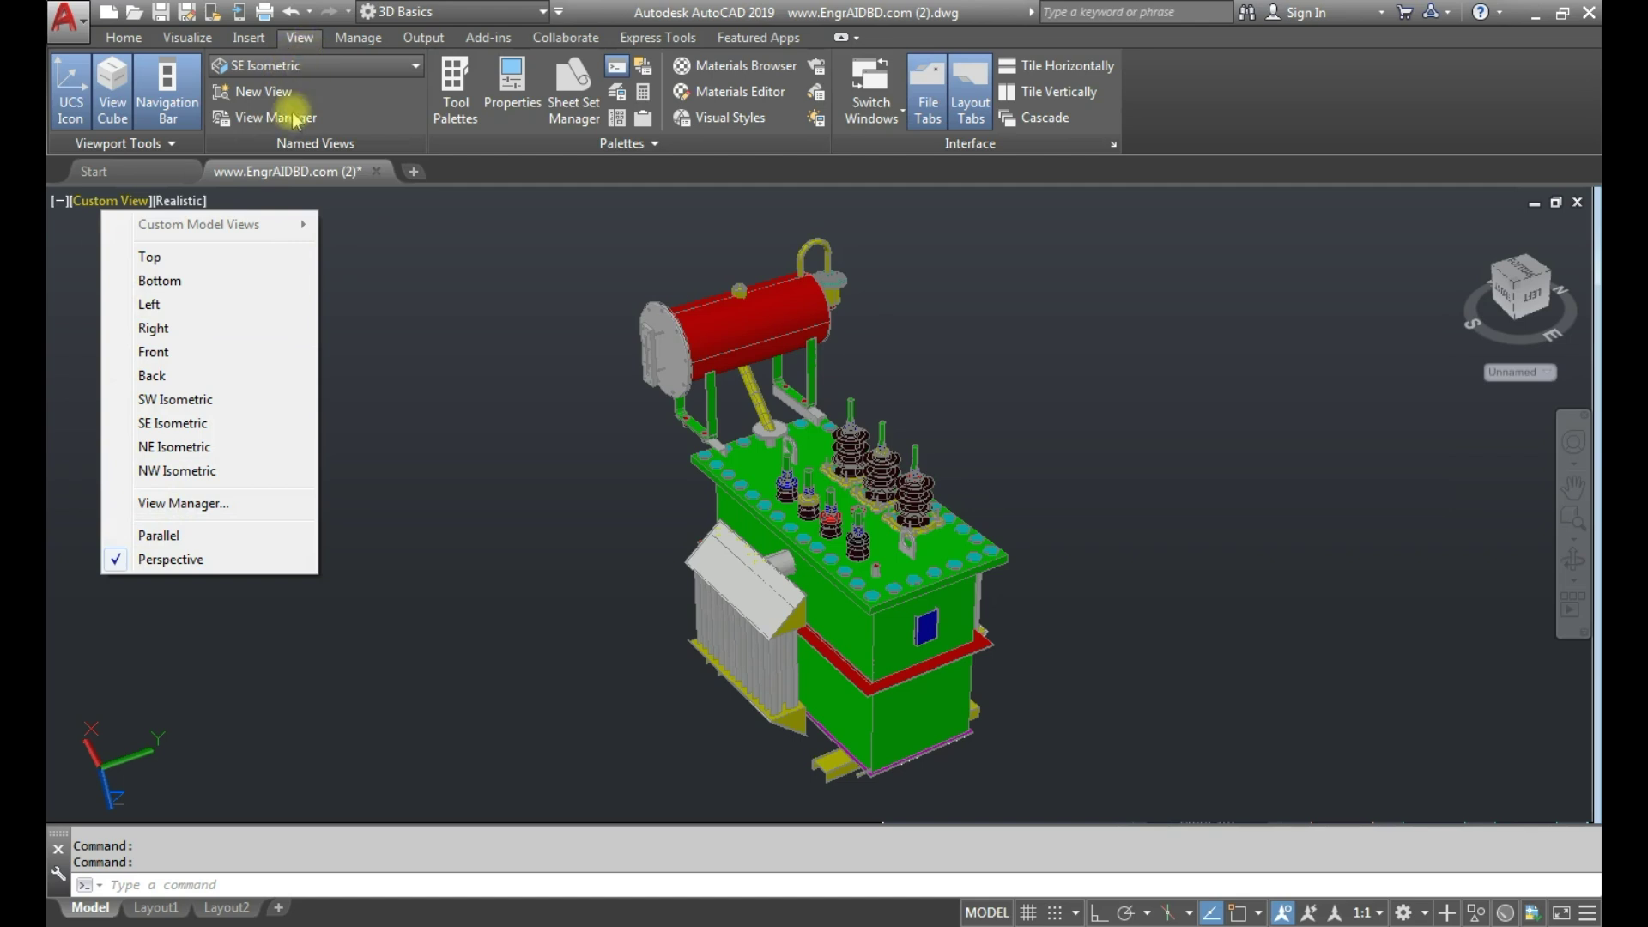
click(332, 113)
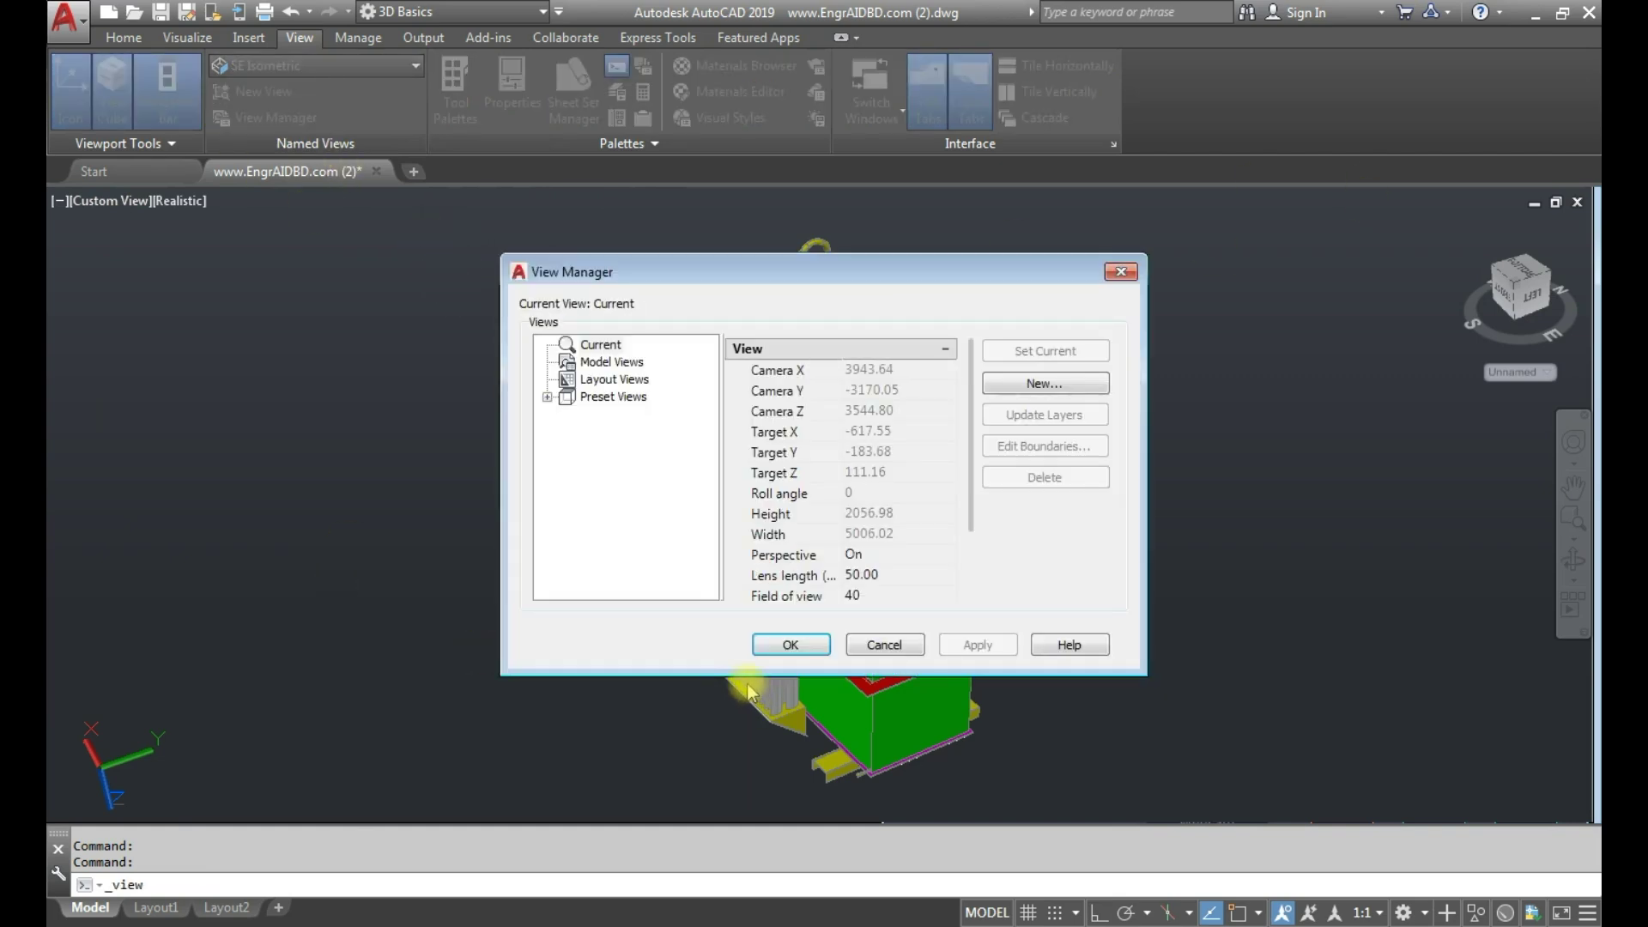
click(1059, 383)
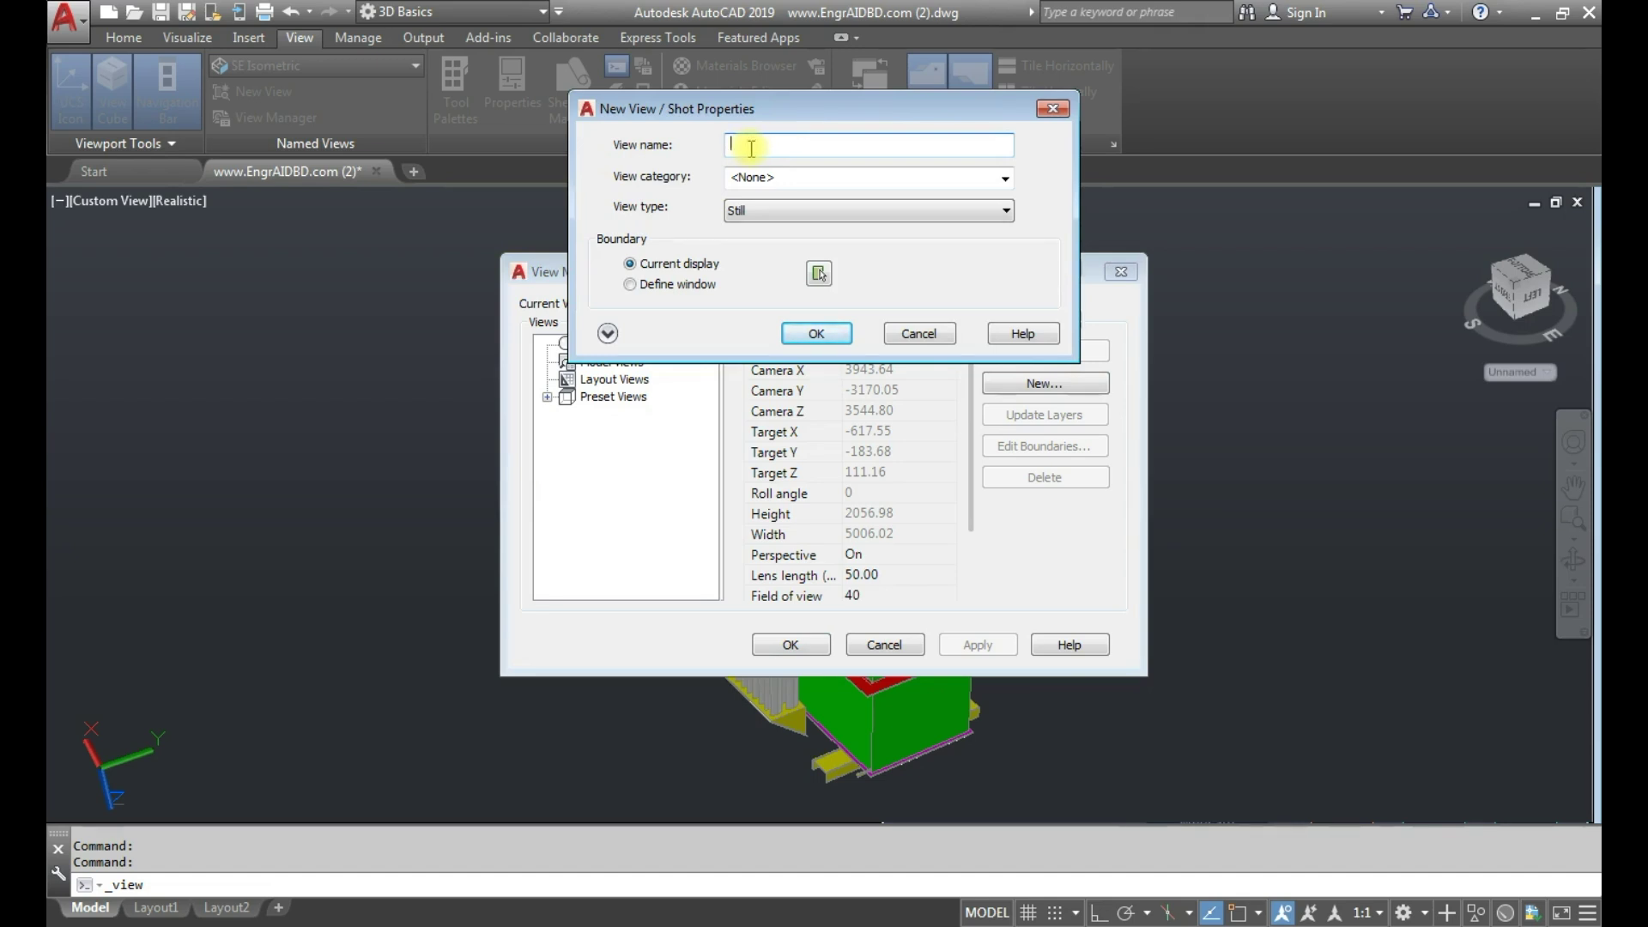
text(View)
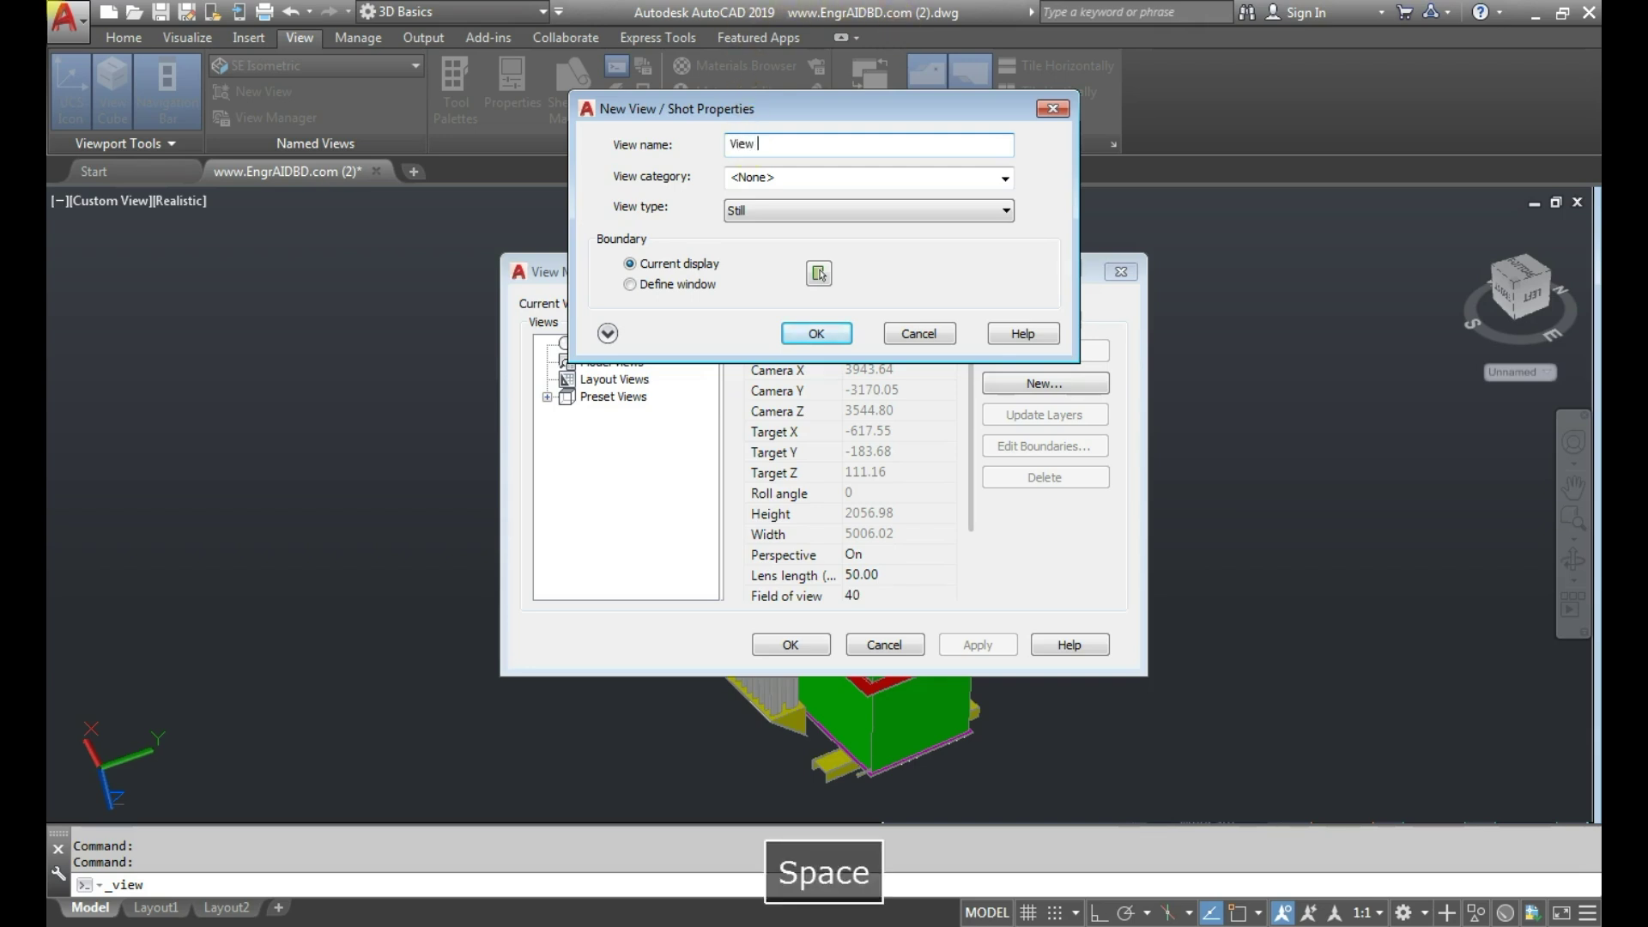
text( 1)
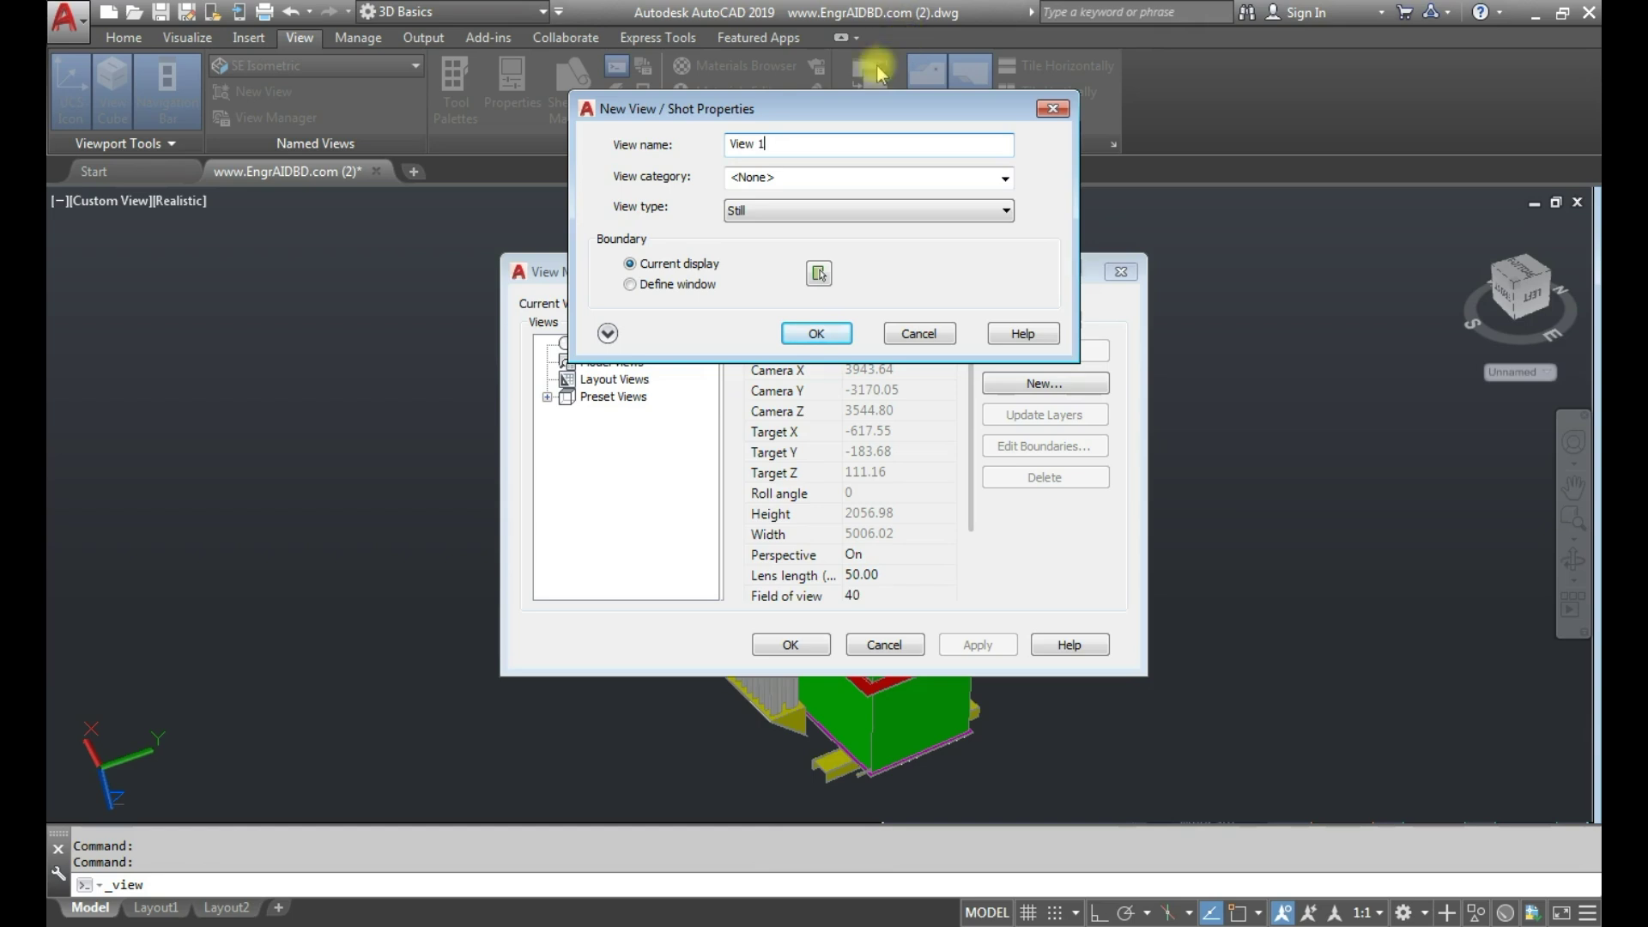
- Define View 1's boundary with a window that closely encloses the whole transformer, and accept it
click(631, 284)
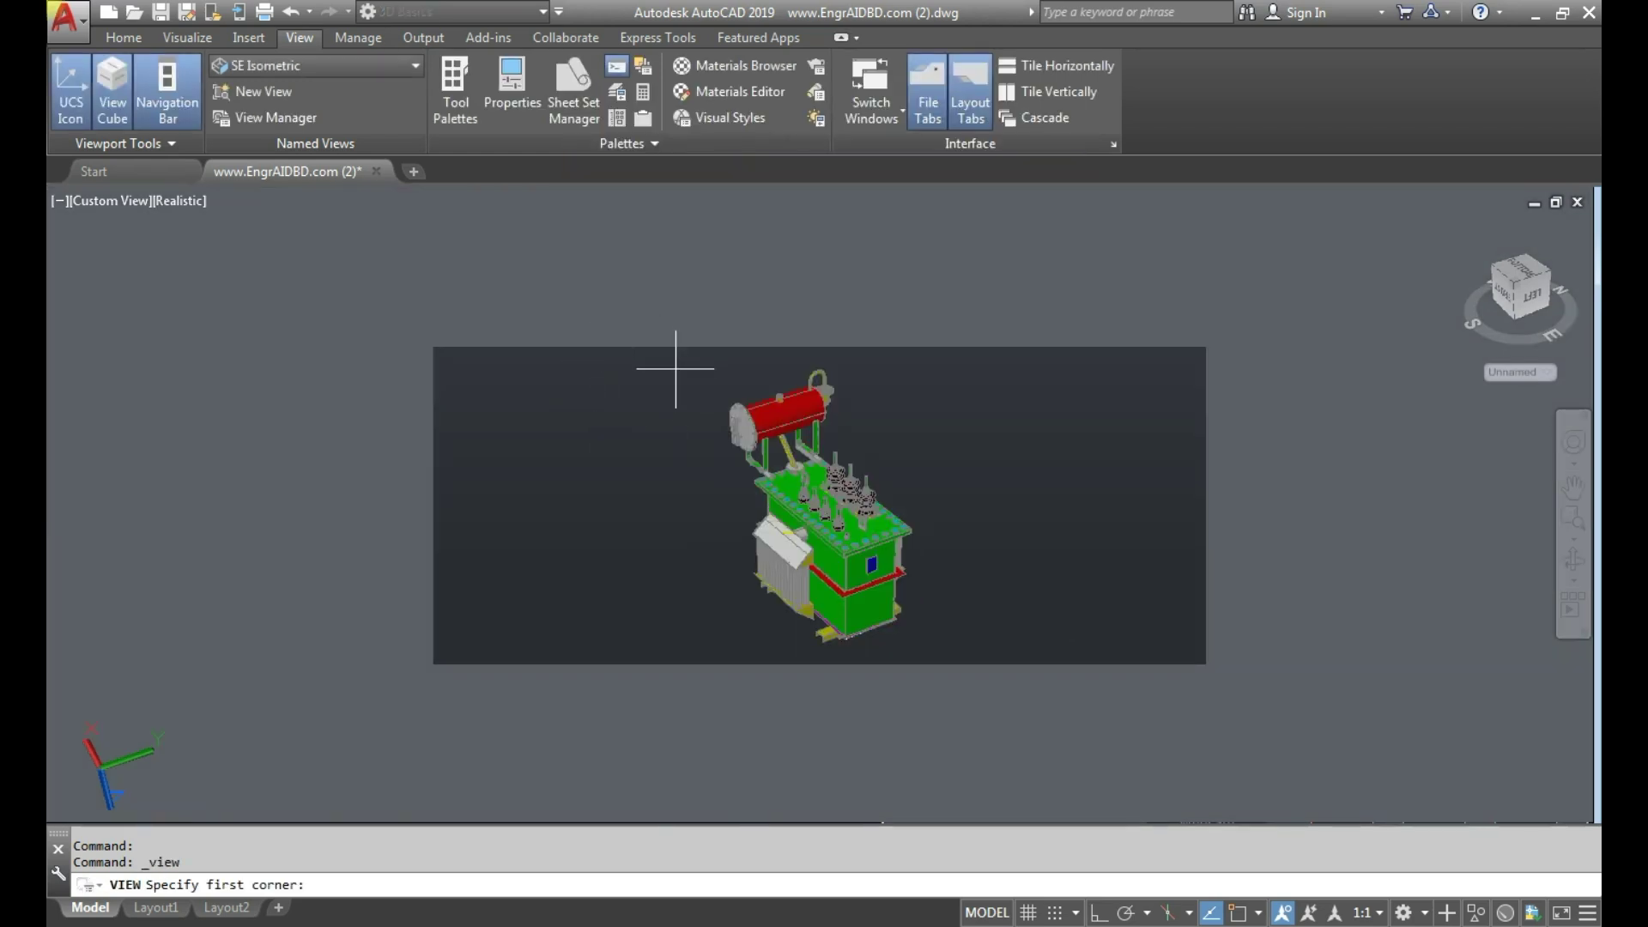
click(676, 361)
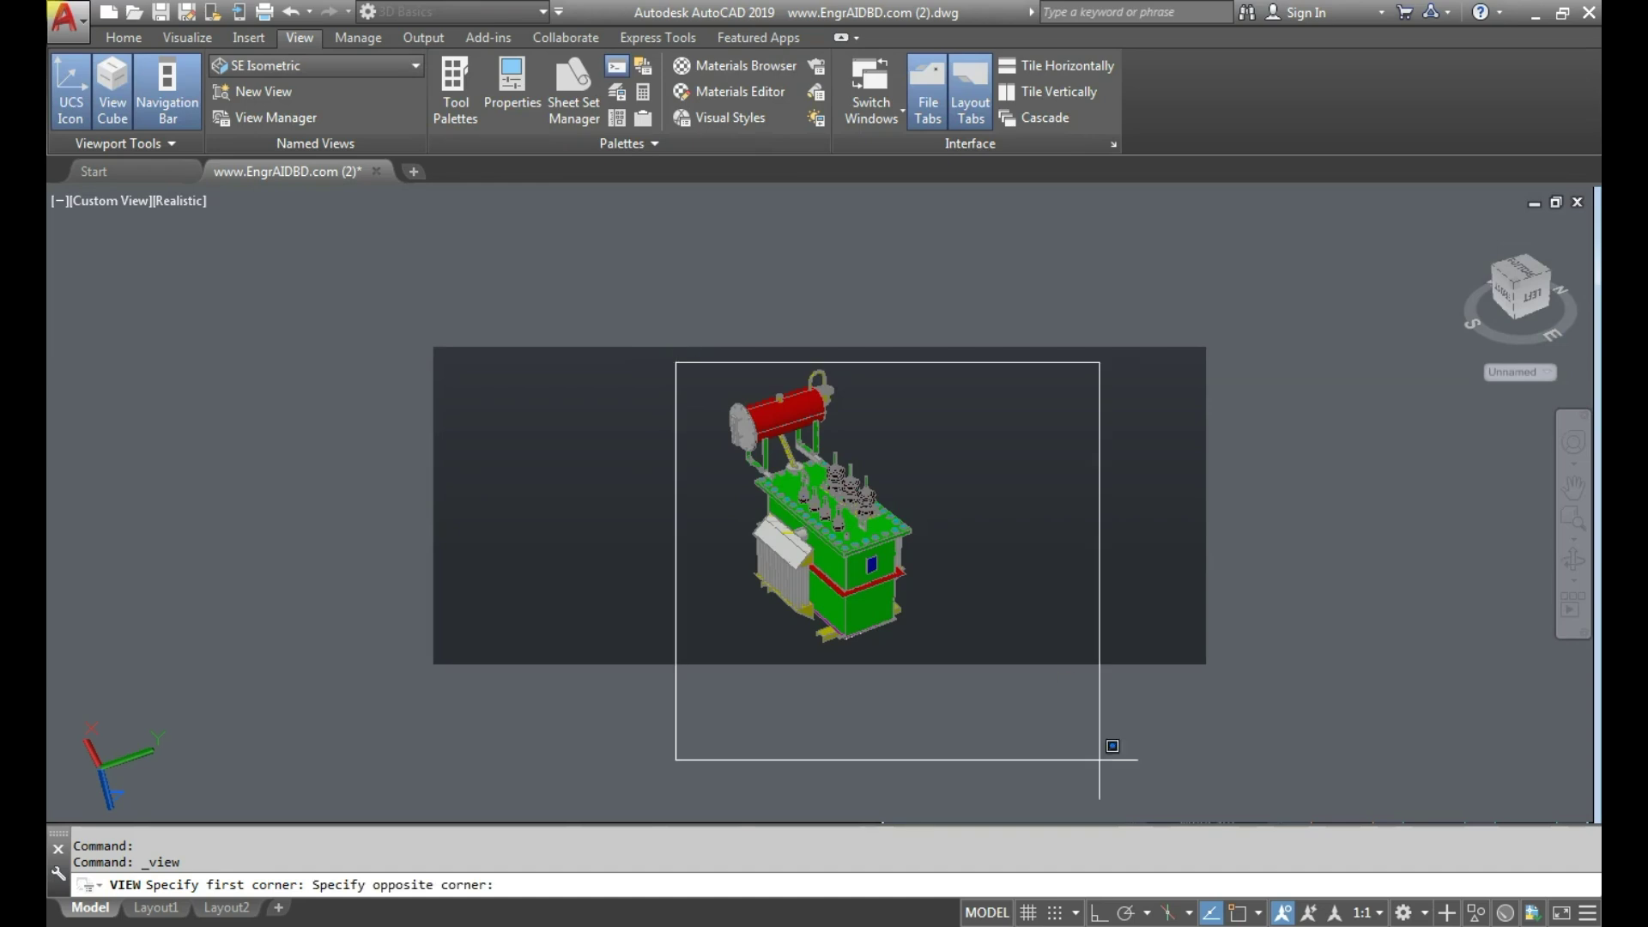
click(994, 661)
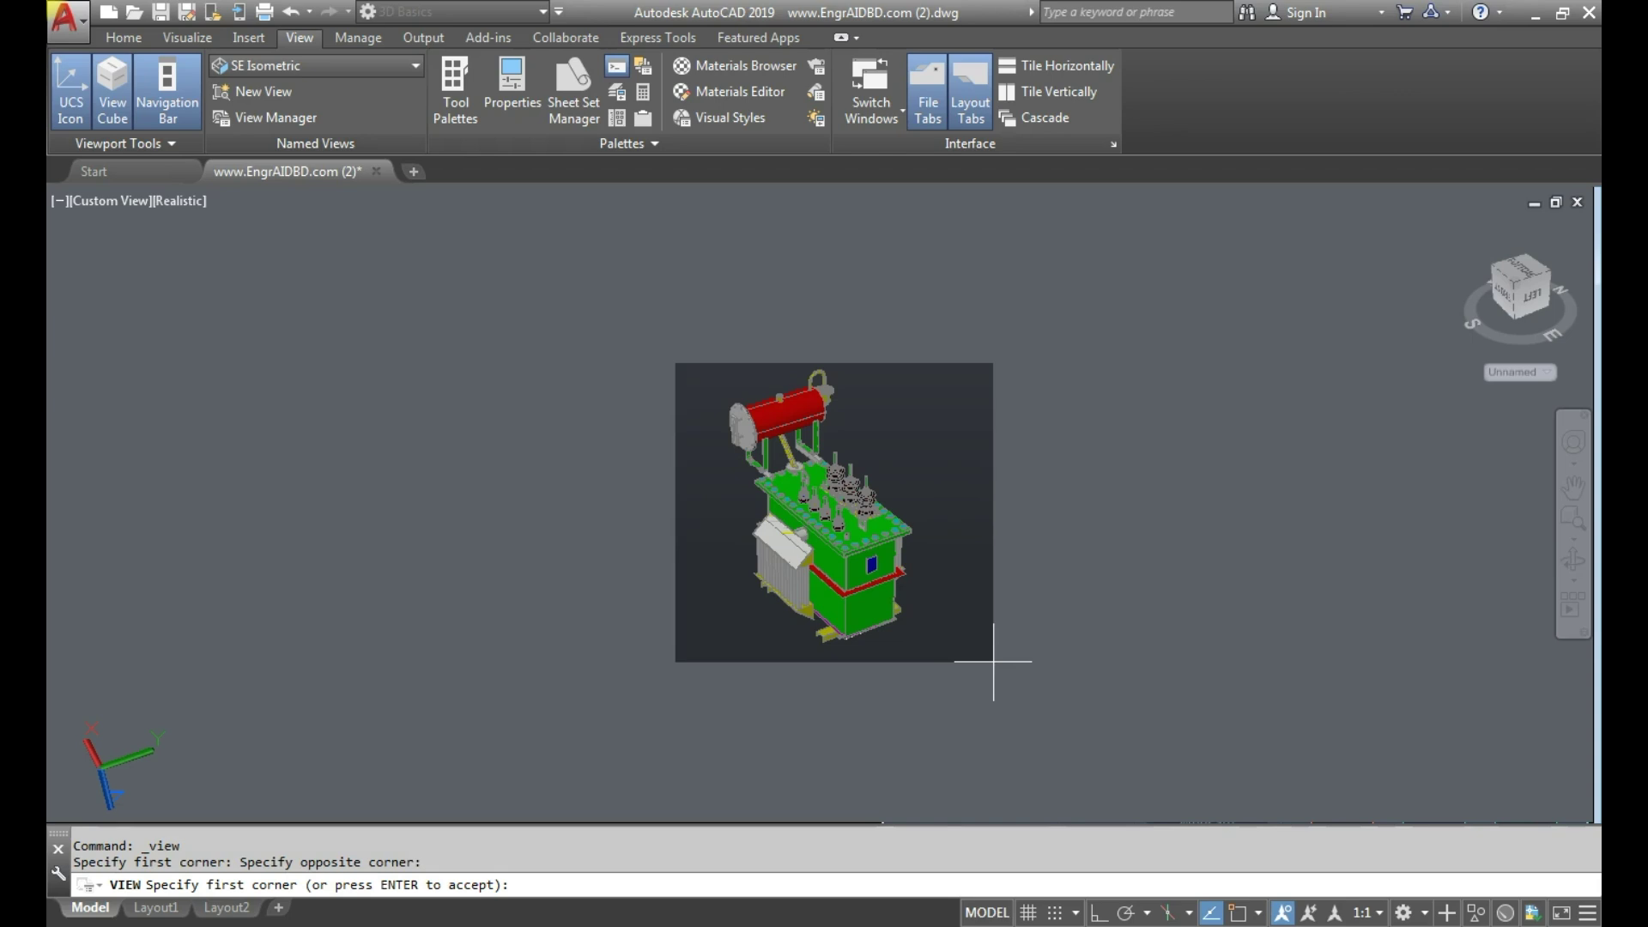
key(space)
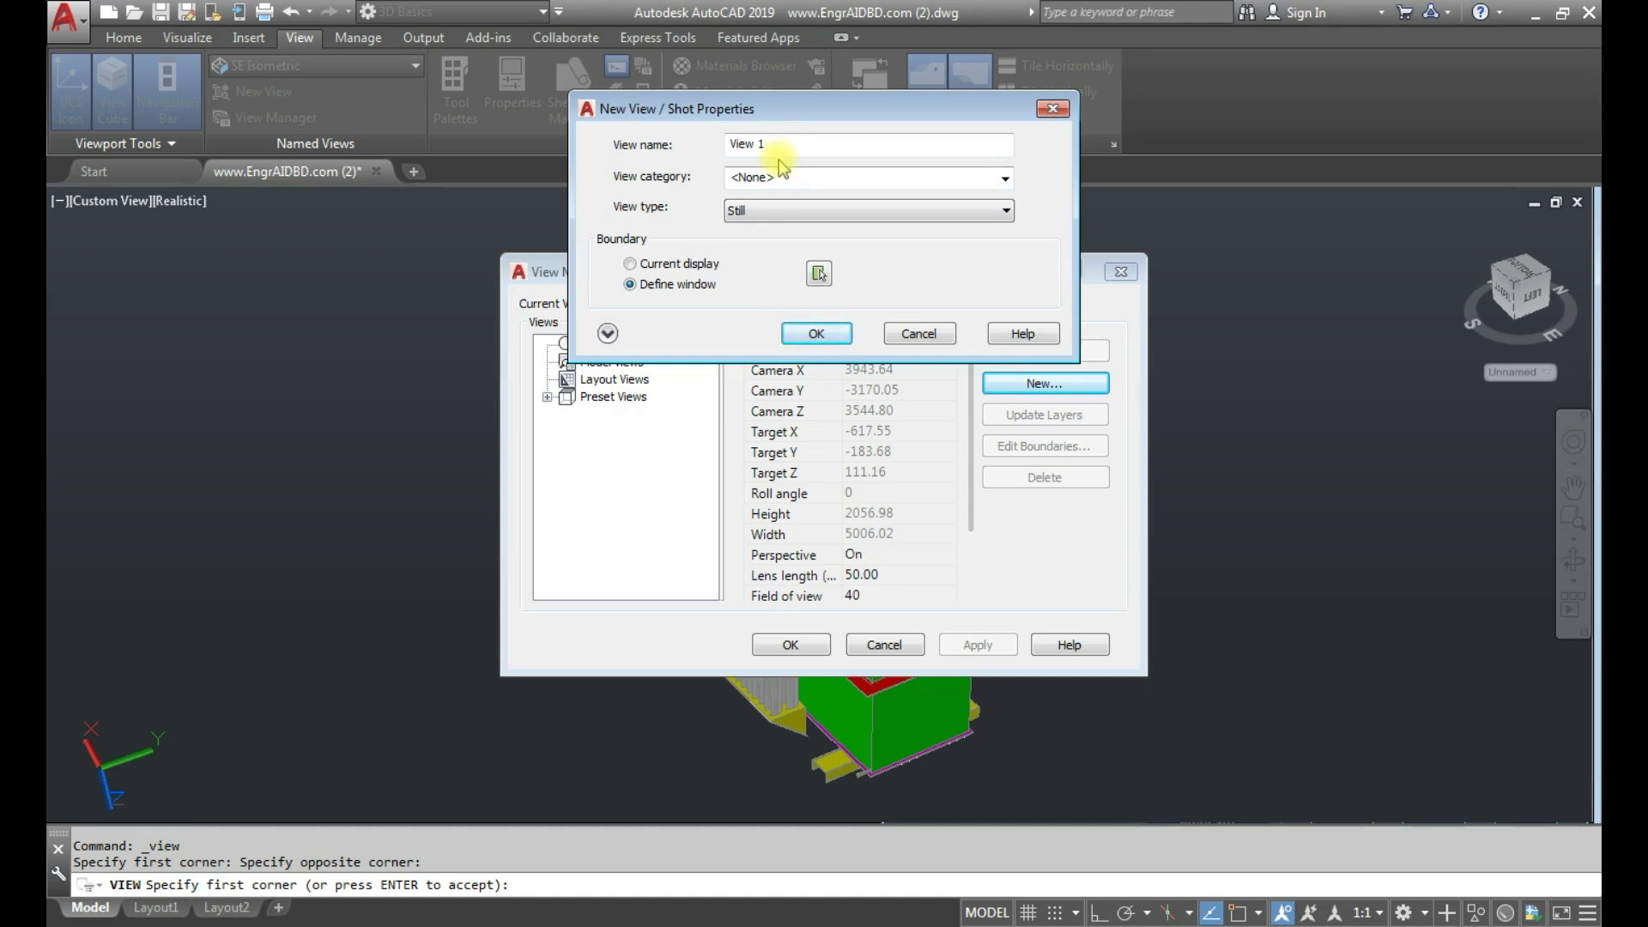
- Examine the new view's additional properties and its background options, leaving the settings as they are
click(607, 333)
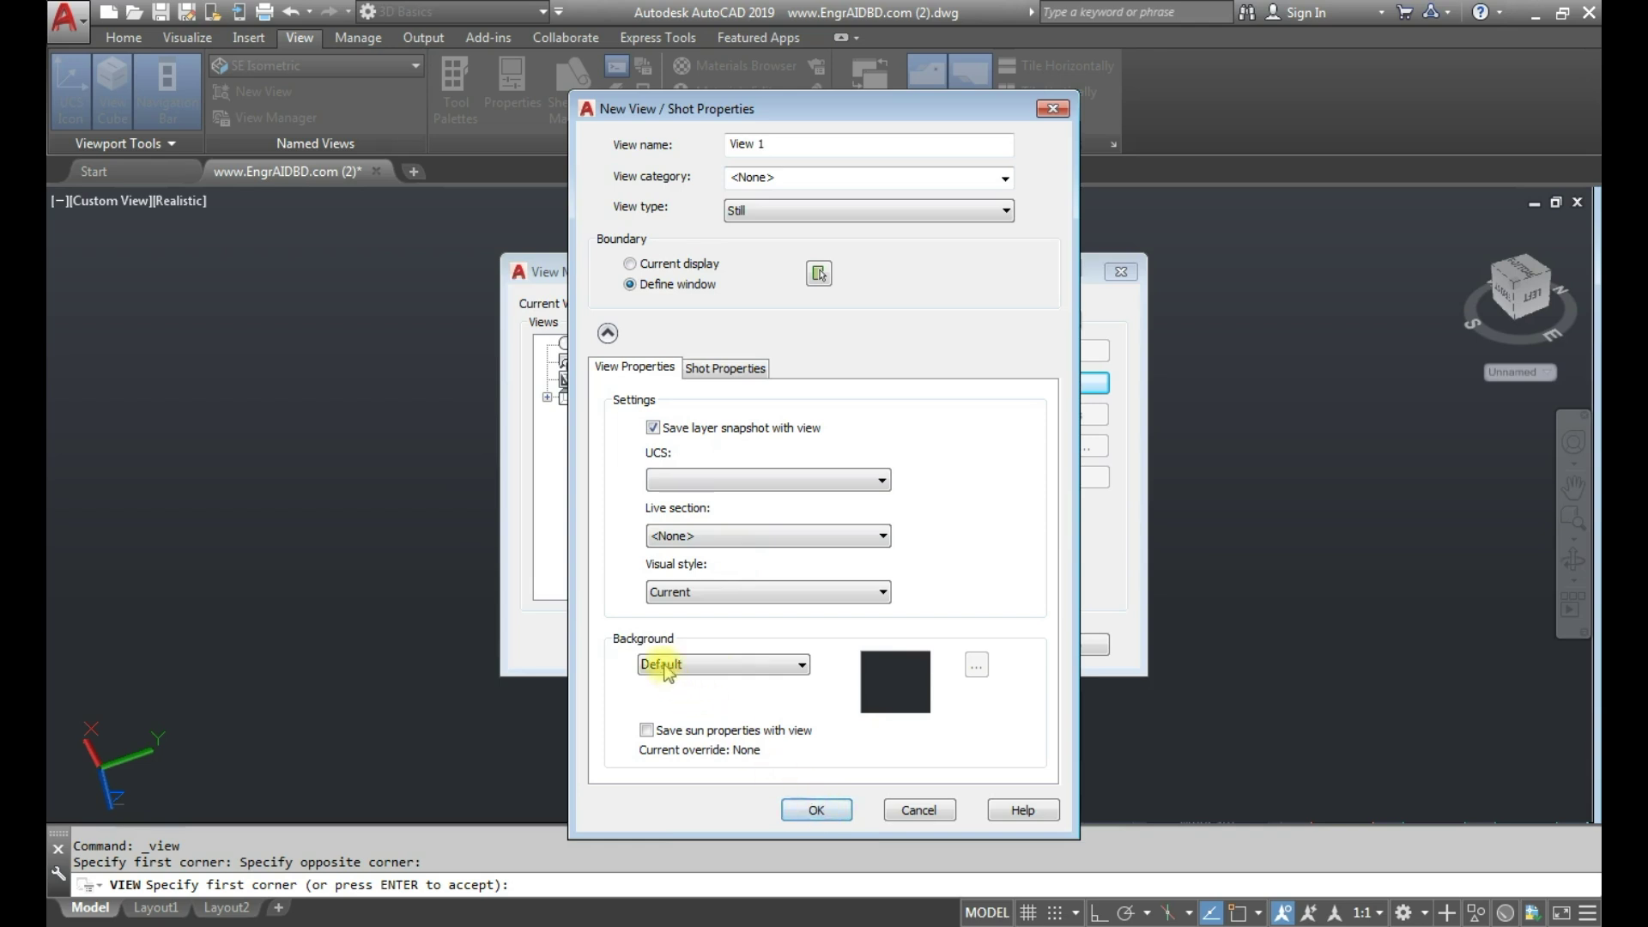
click(736, 666)
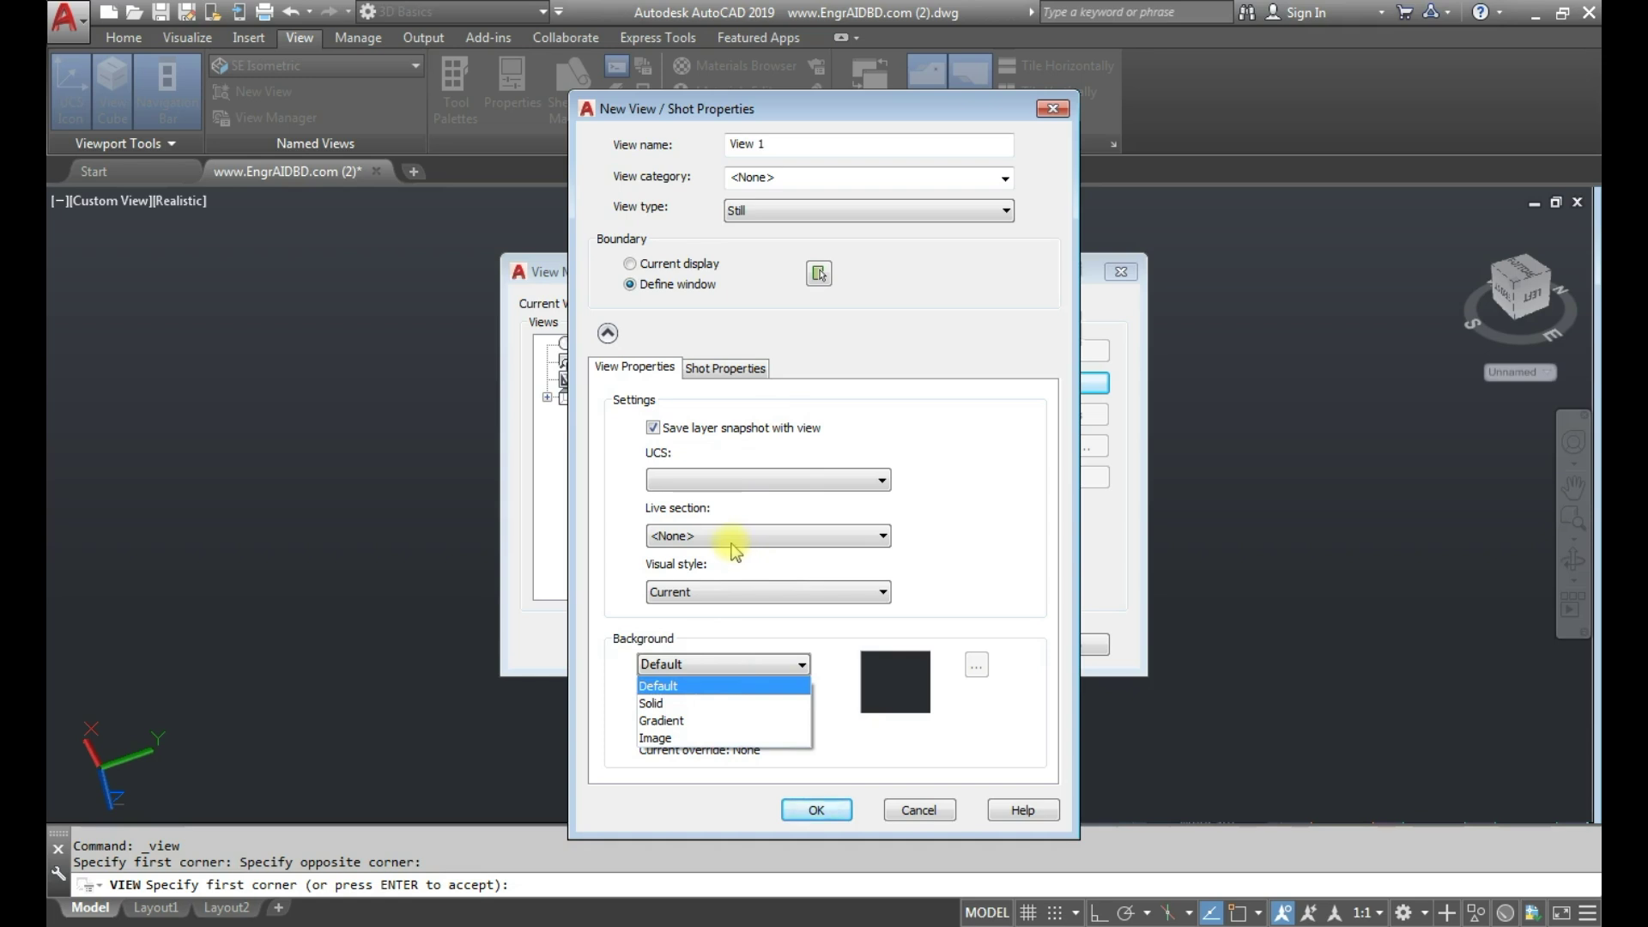
click(785, 333)
click(608, 333)
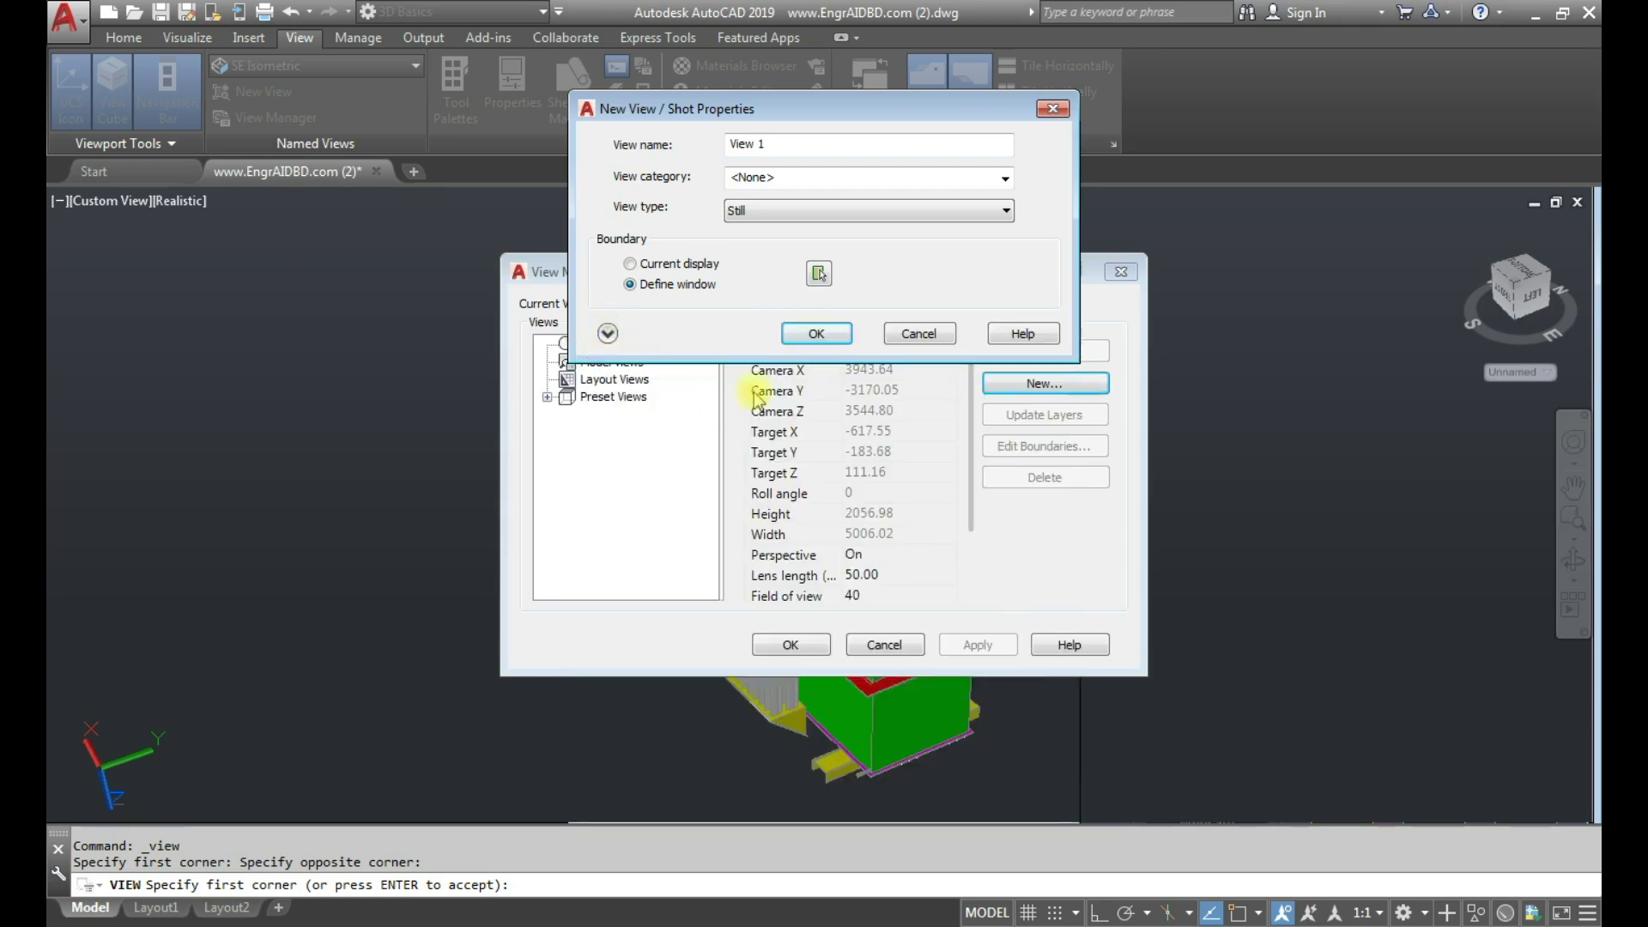
- Save View 1 and apply the View Manager changes, and reopen the manager briefly to check the saved model views
click(816, 333)
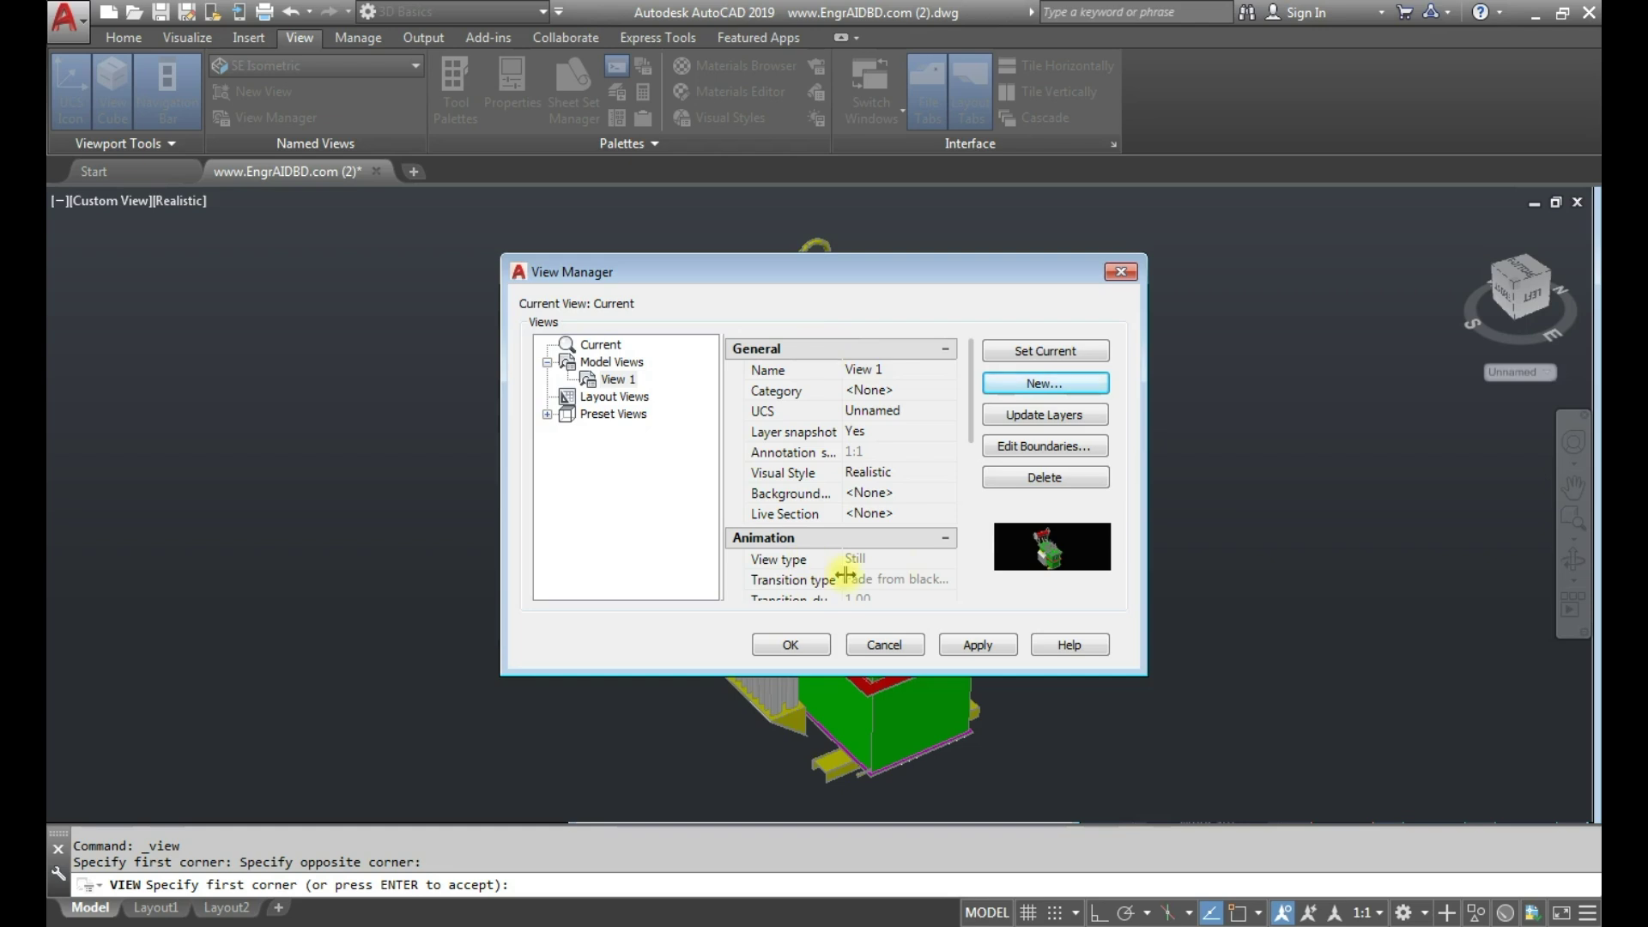
click(970, 646)
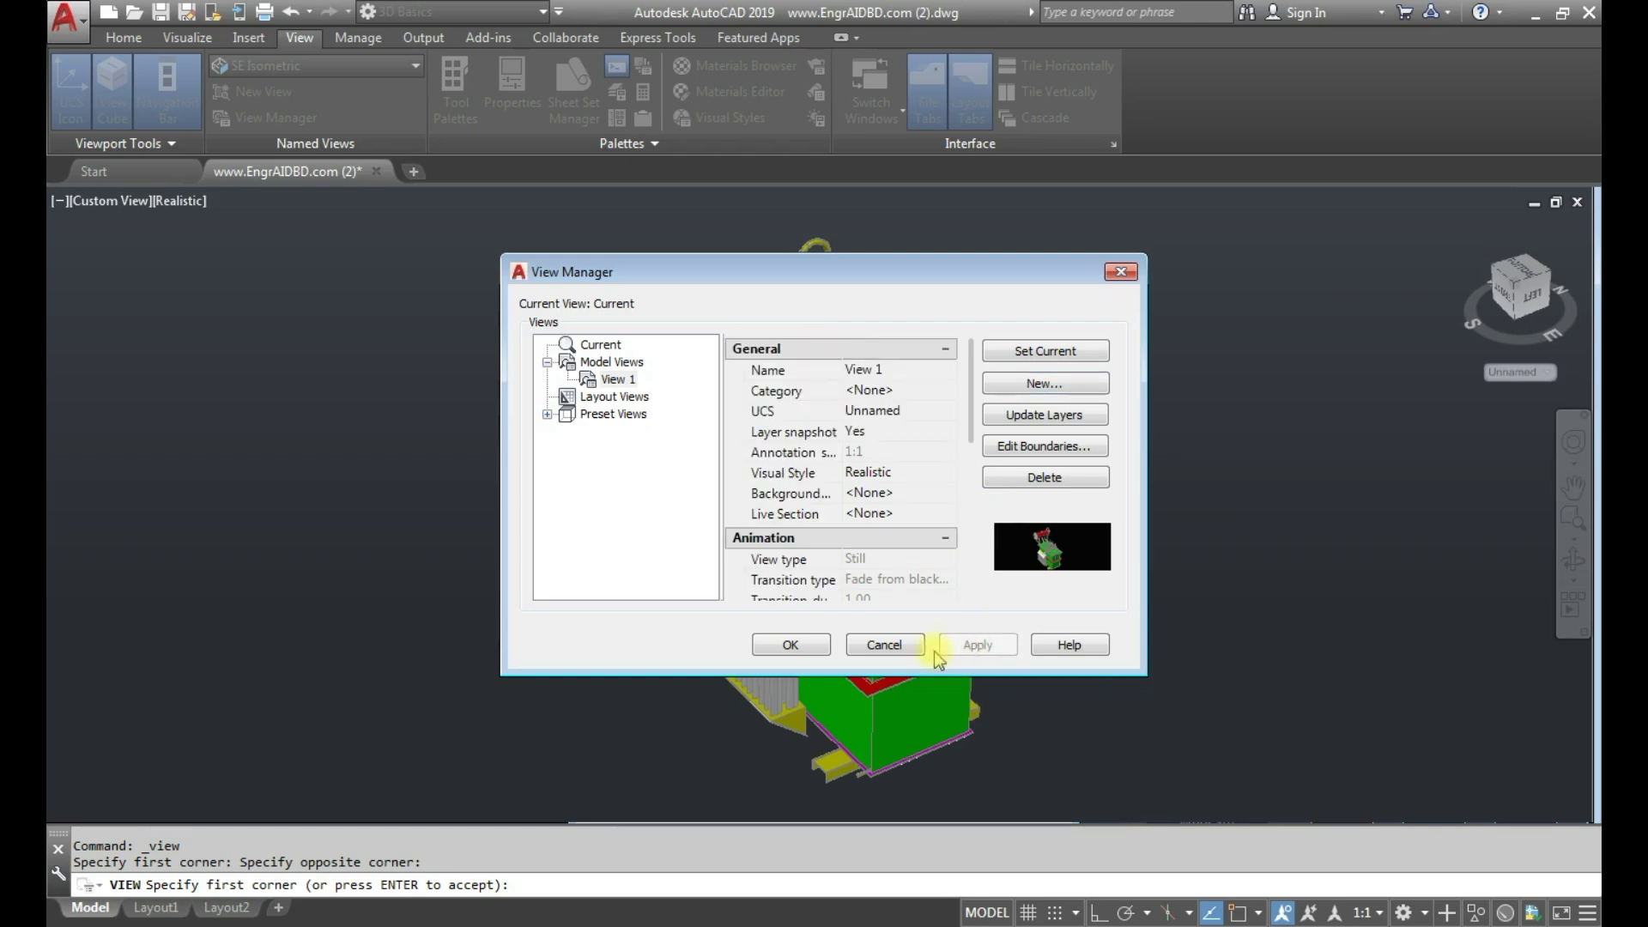
click(792, 646)
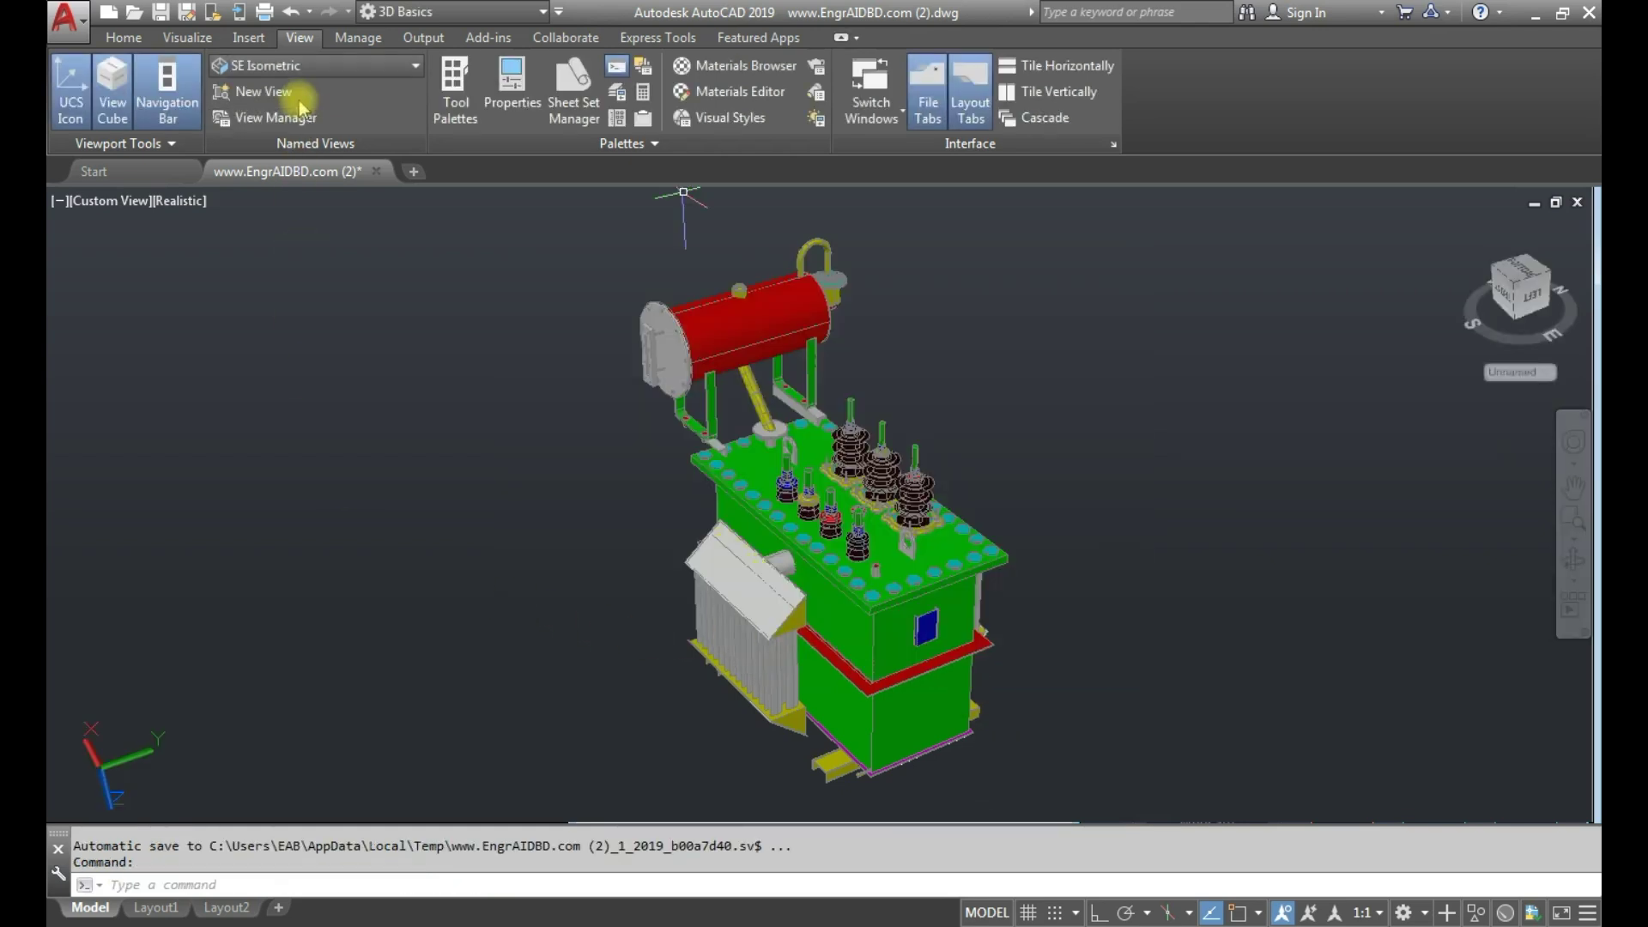
click(292, 121)
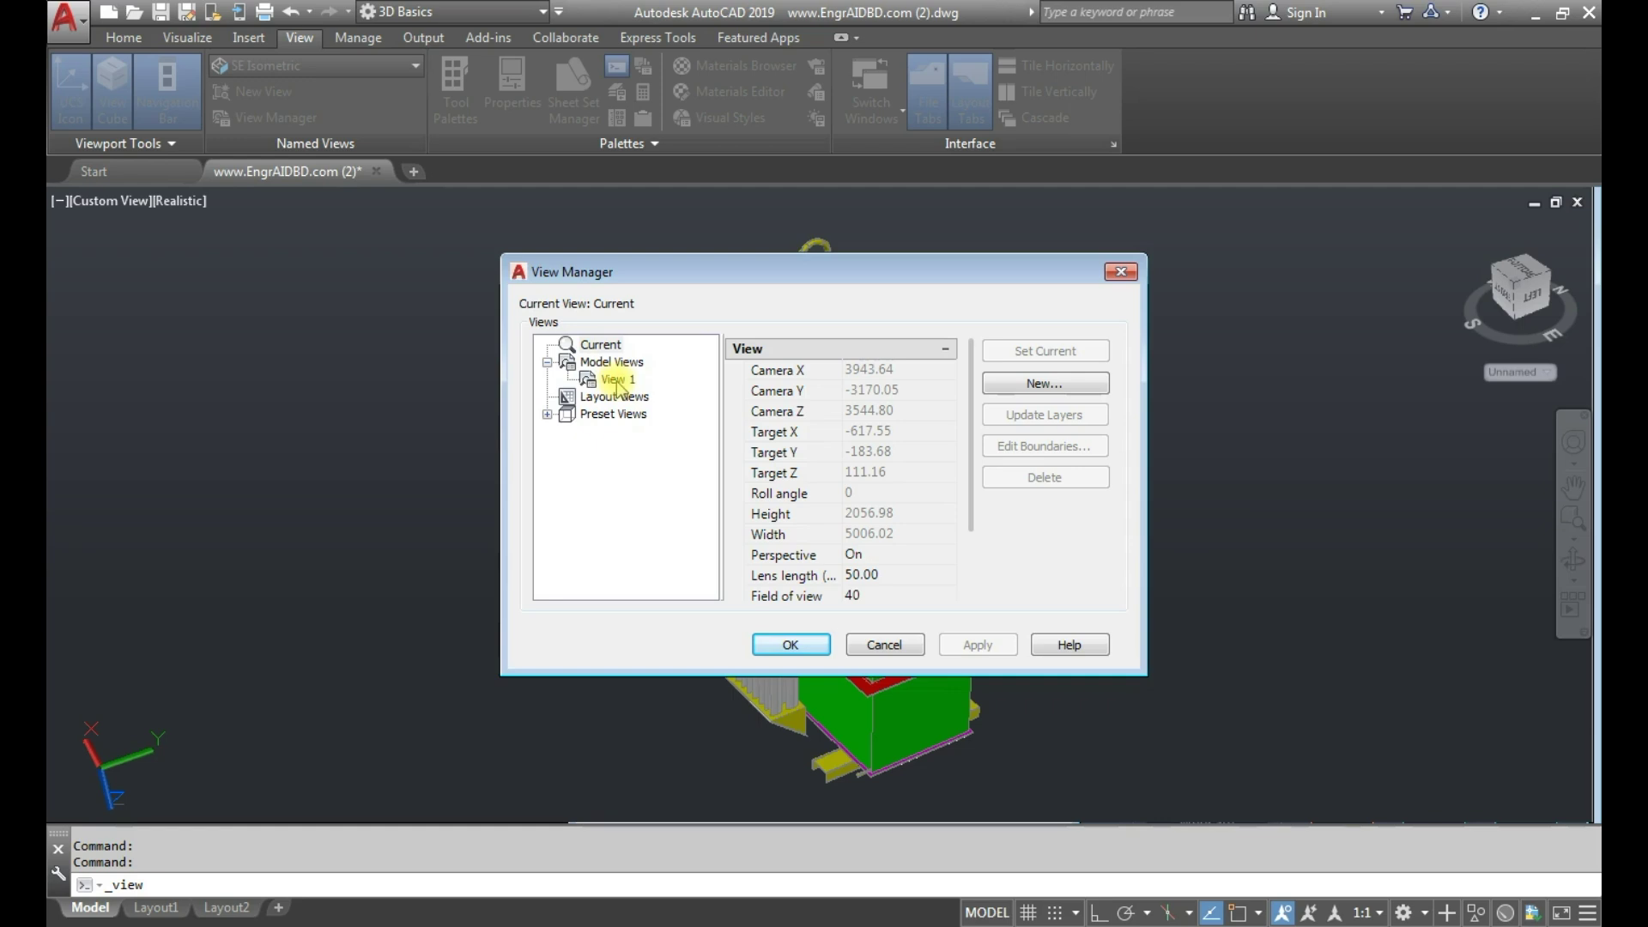
click(1121, 272)
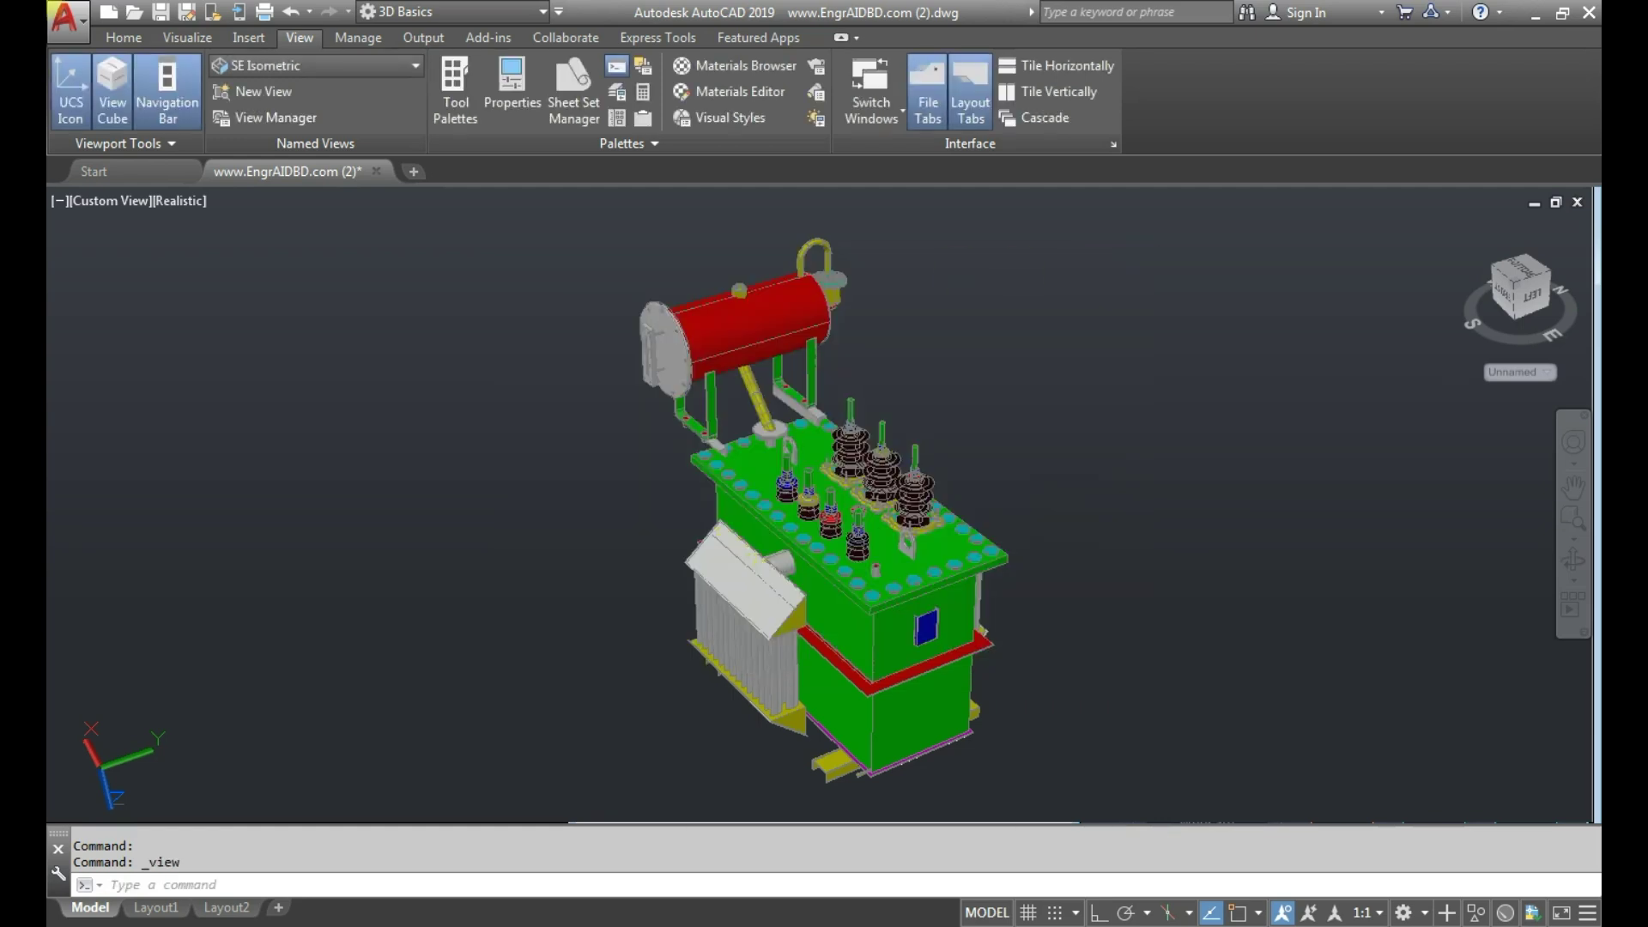
- Switch the transformer to the Top preset view and restore the custom model view View 1
click(101, 204)
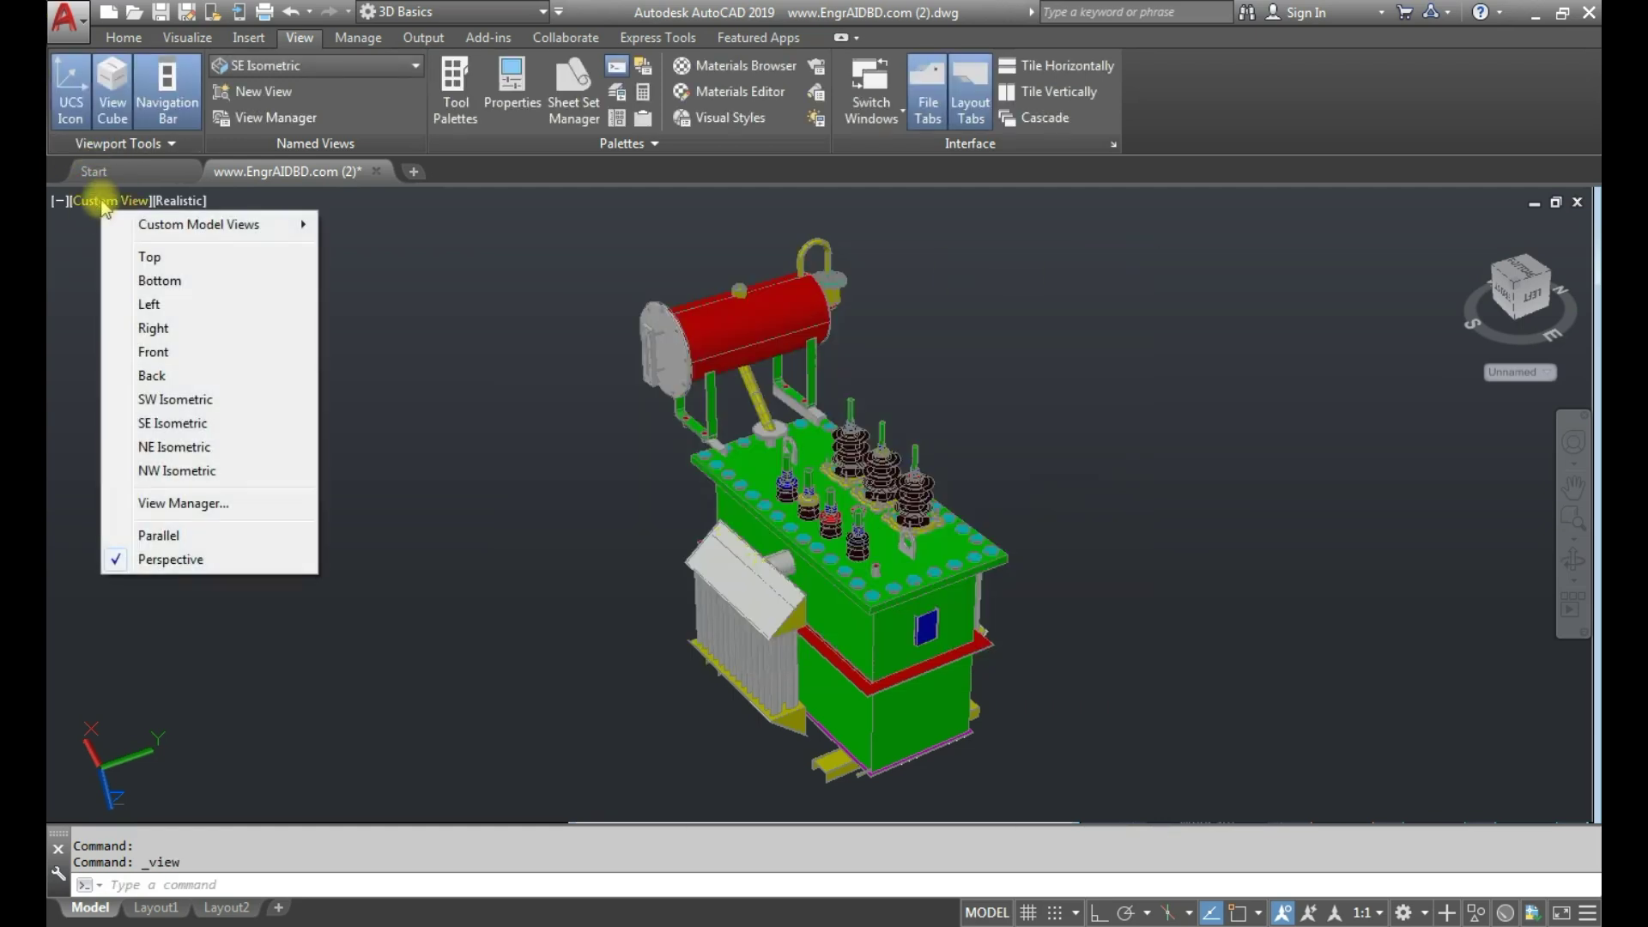
mouse_move(167, 230)
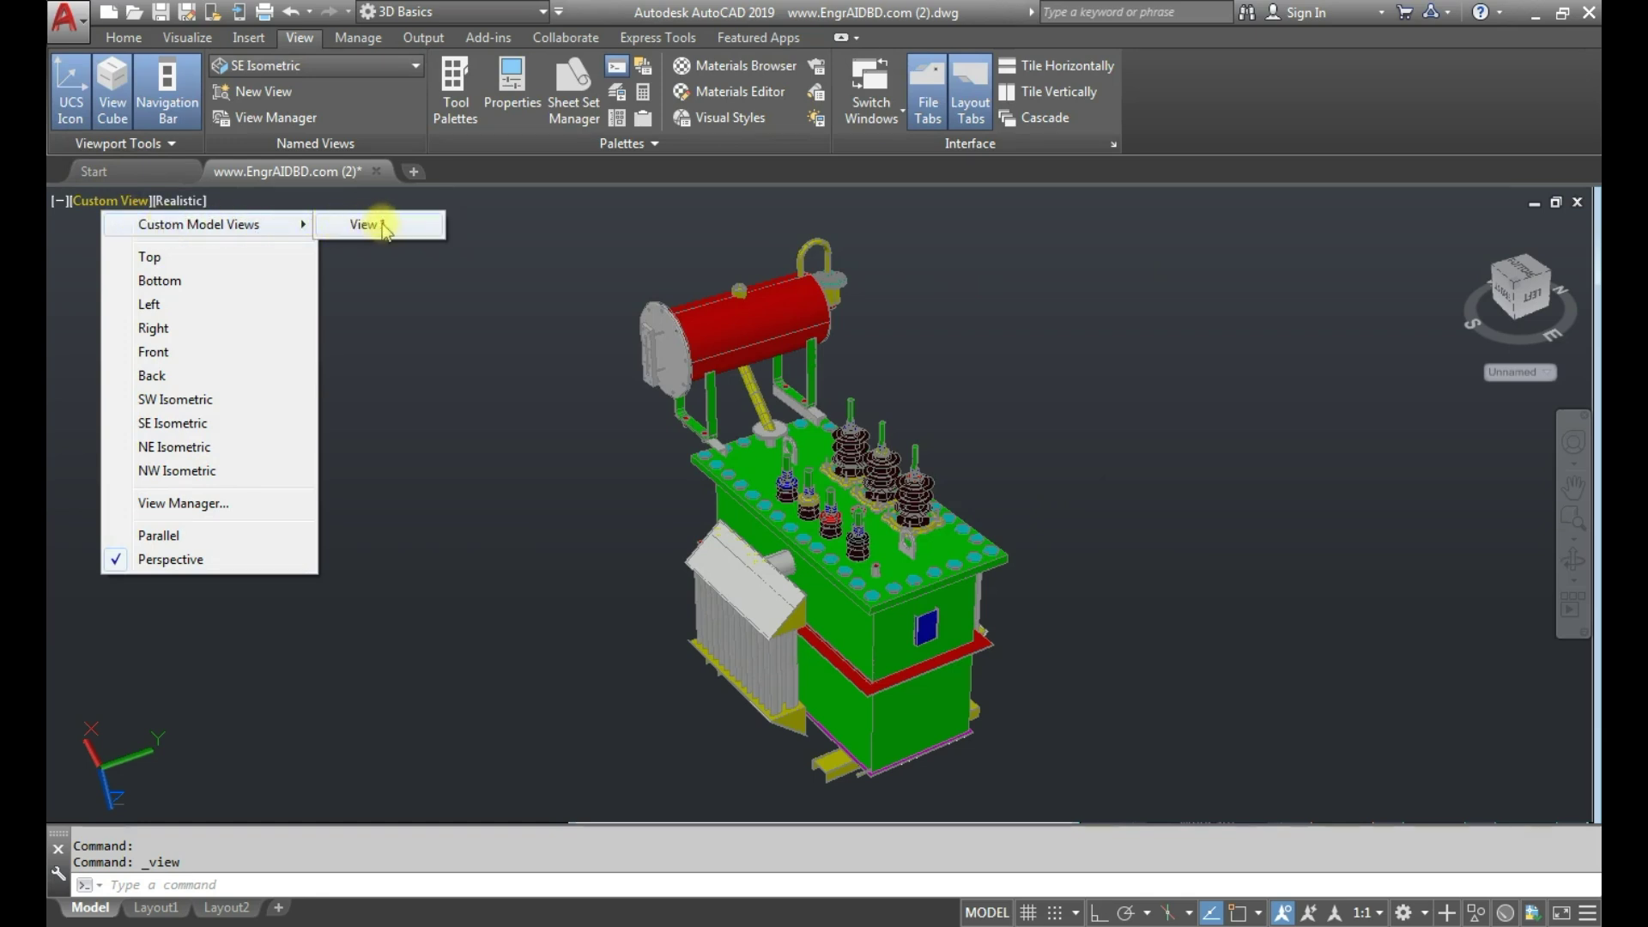
click(149, 257)
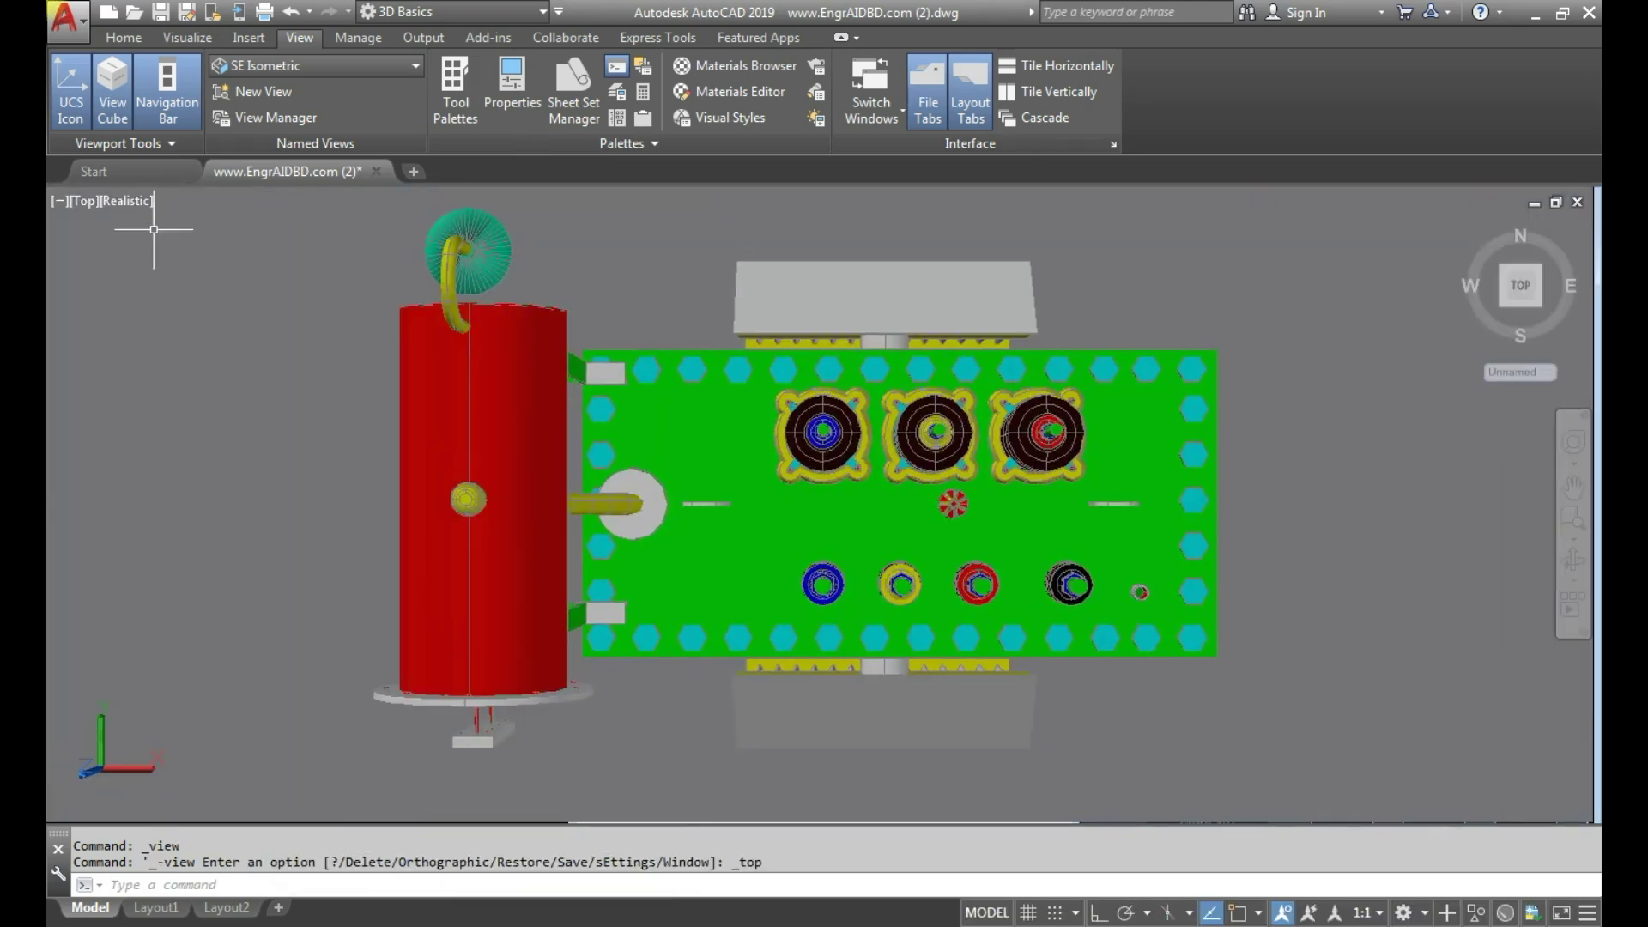
click(84, 201)
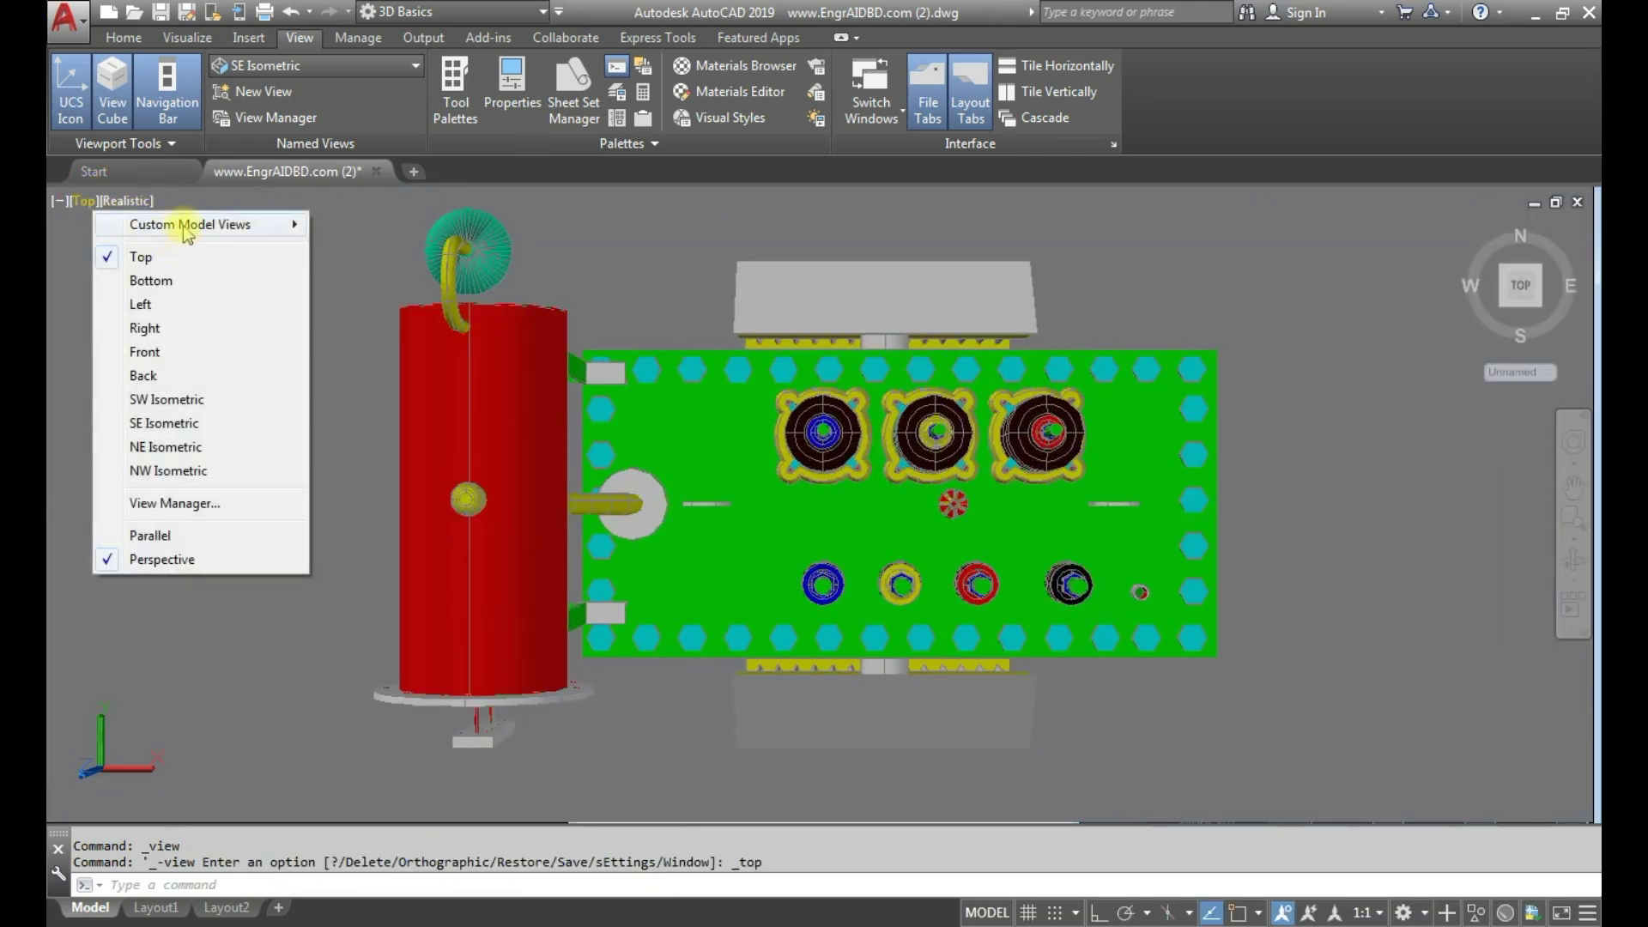
click(375, 232)
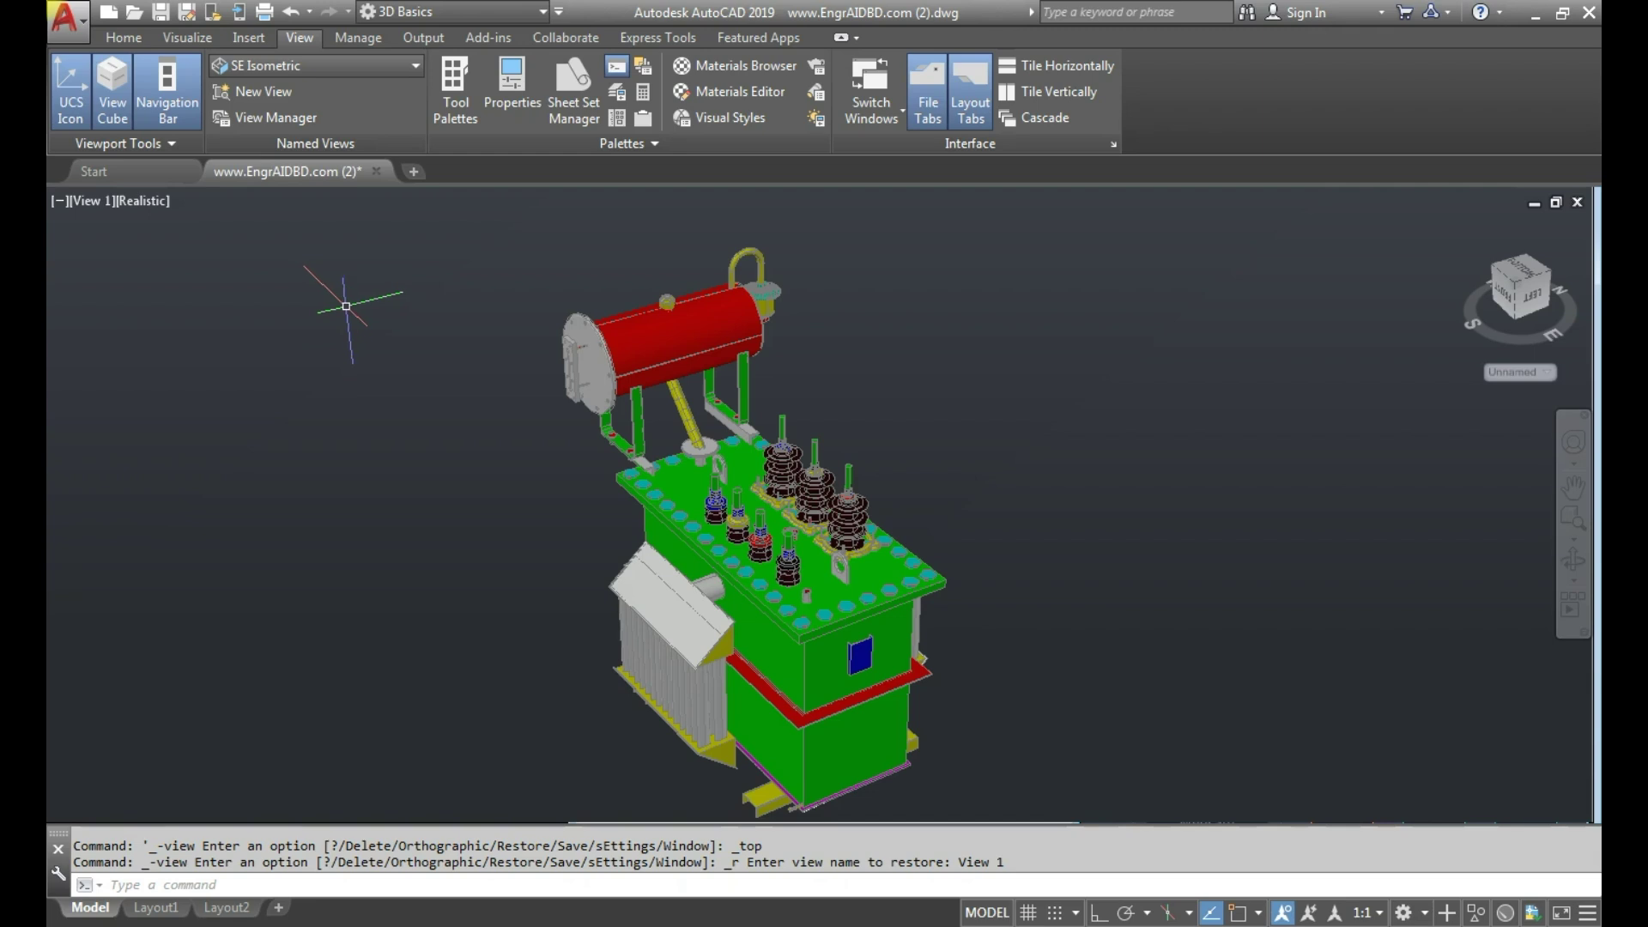
- Look at the transformer in parallel projection and return to perspective projection
click(346, 306)
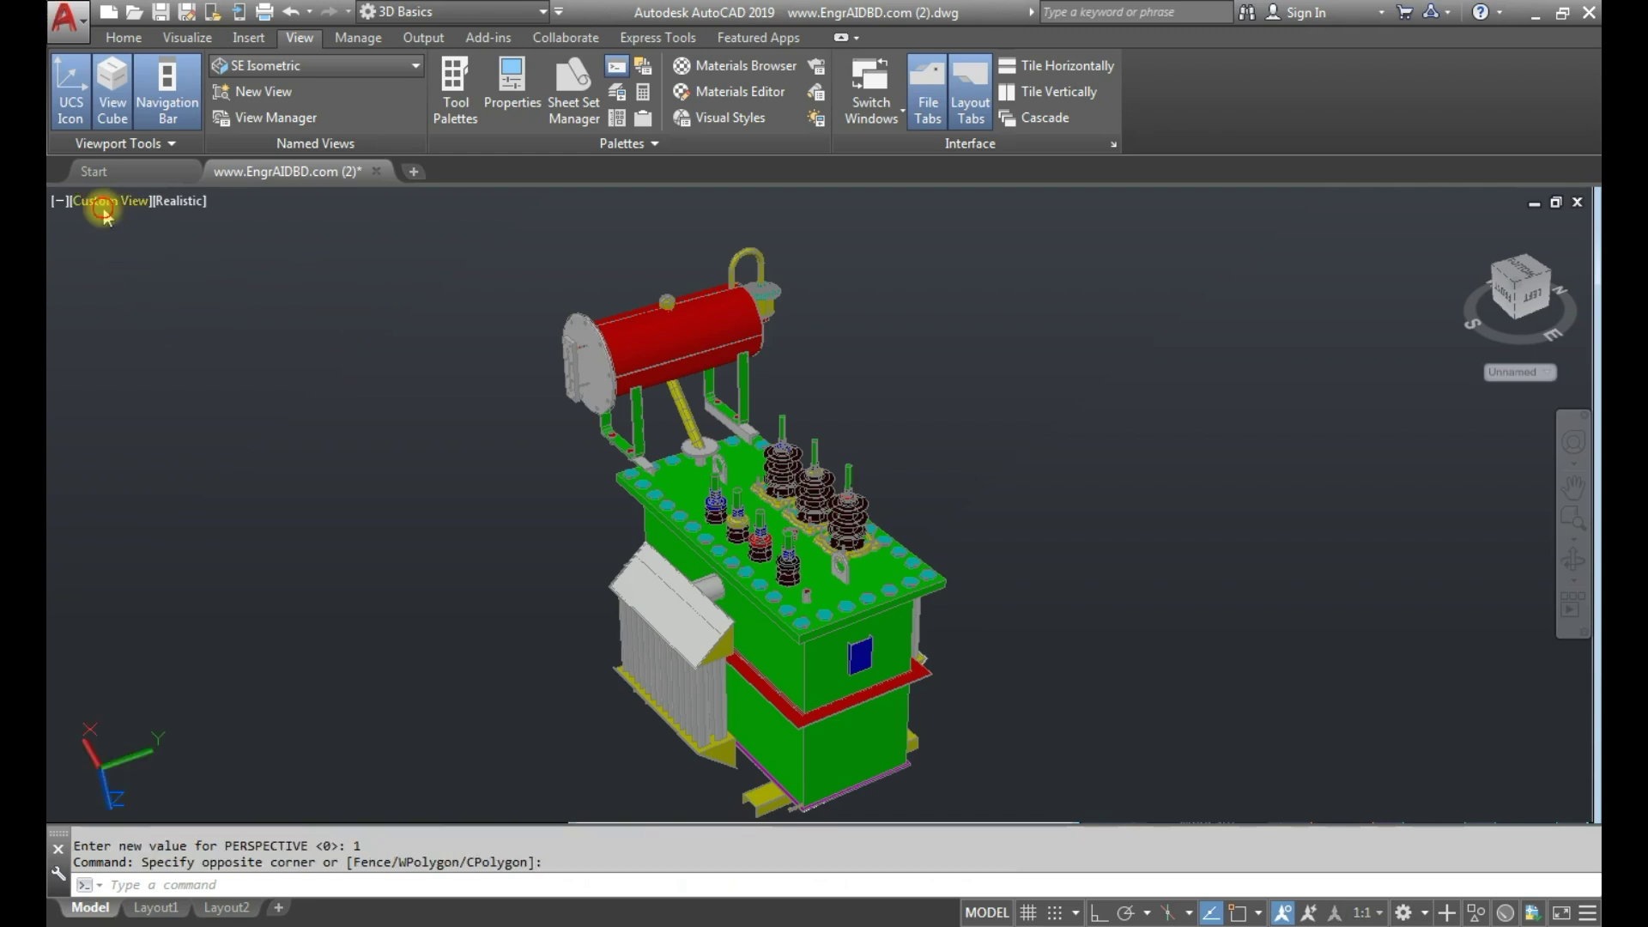
click(107, 202)
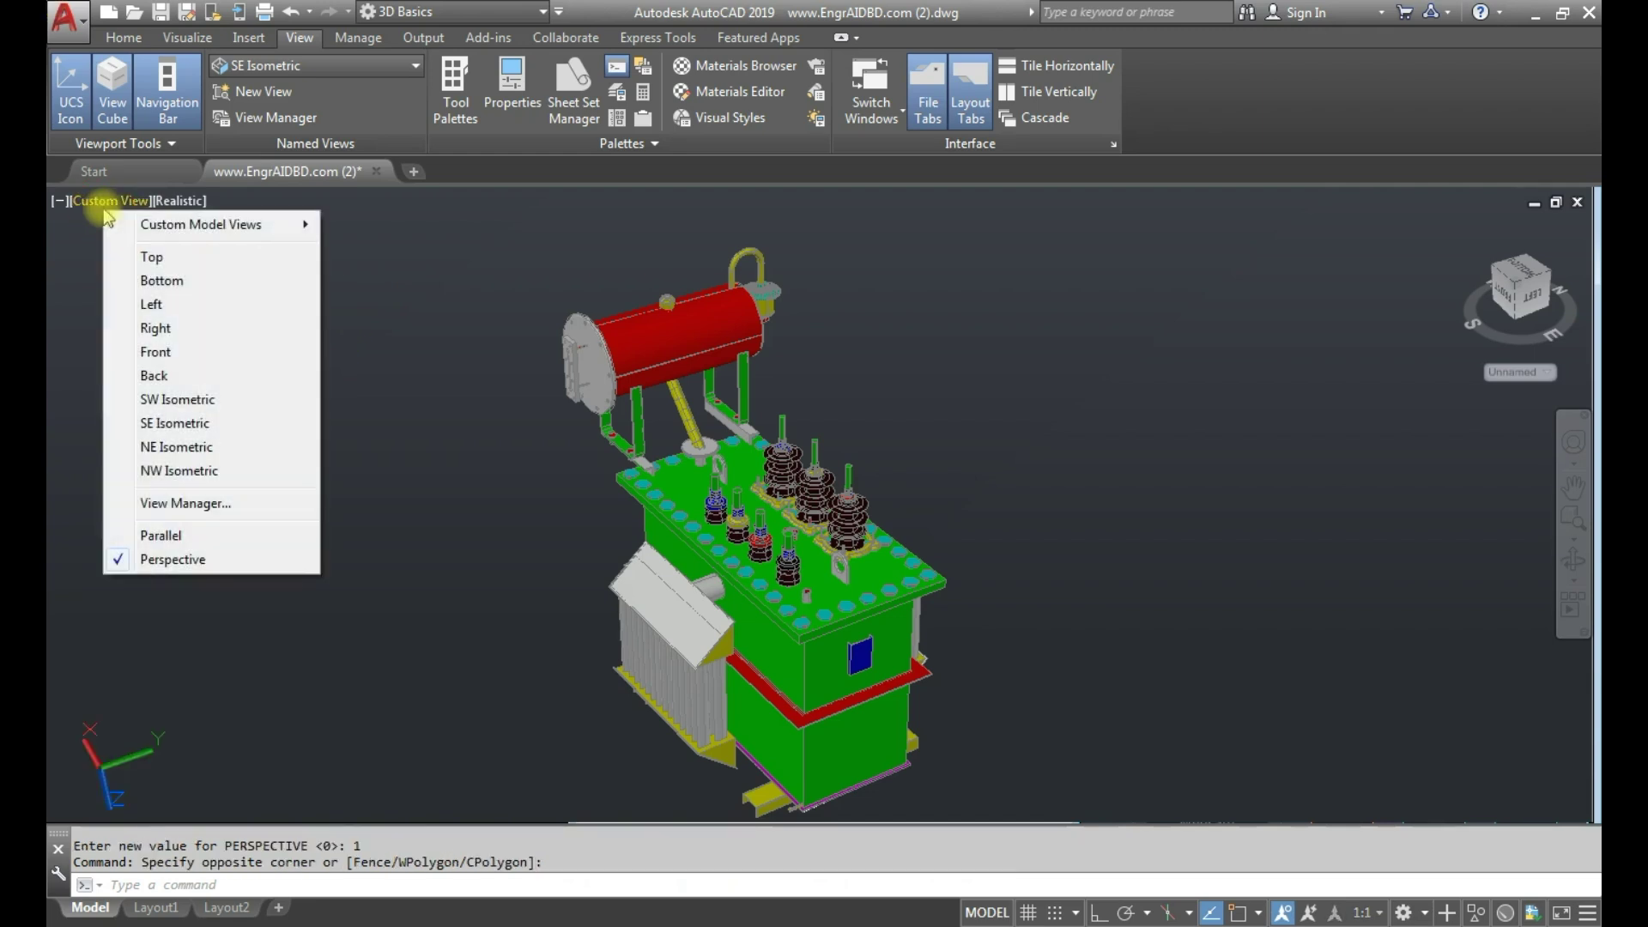
click(160, 537)
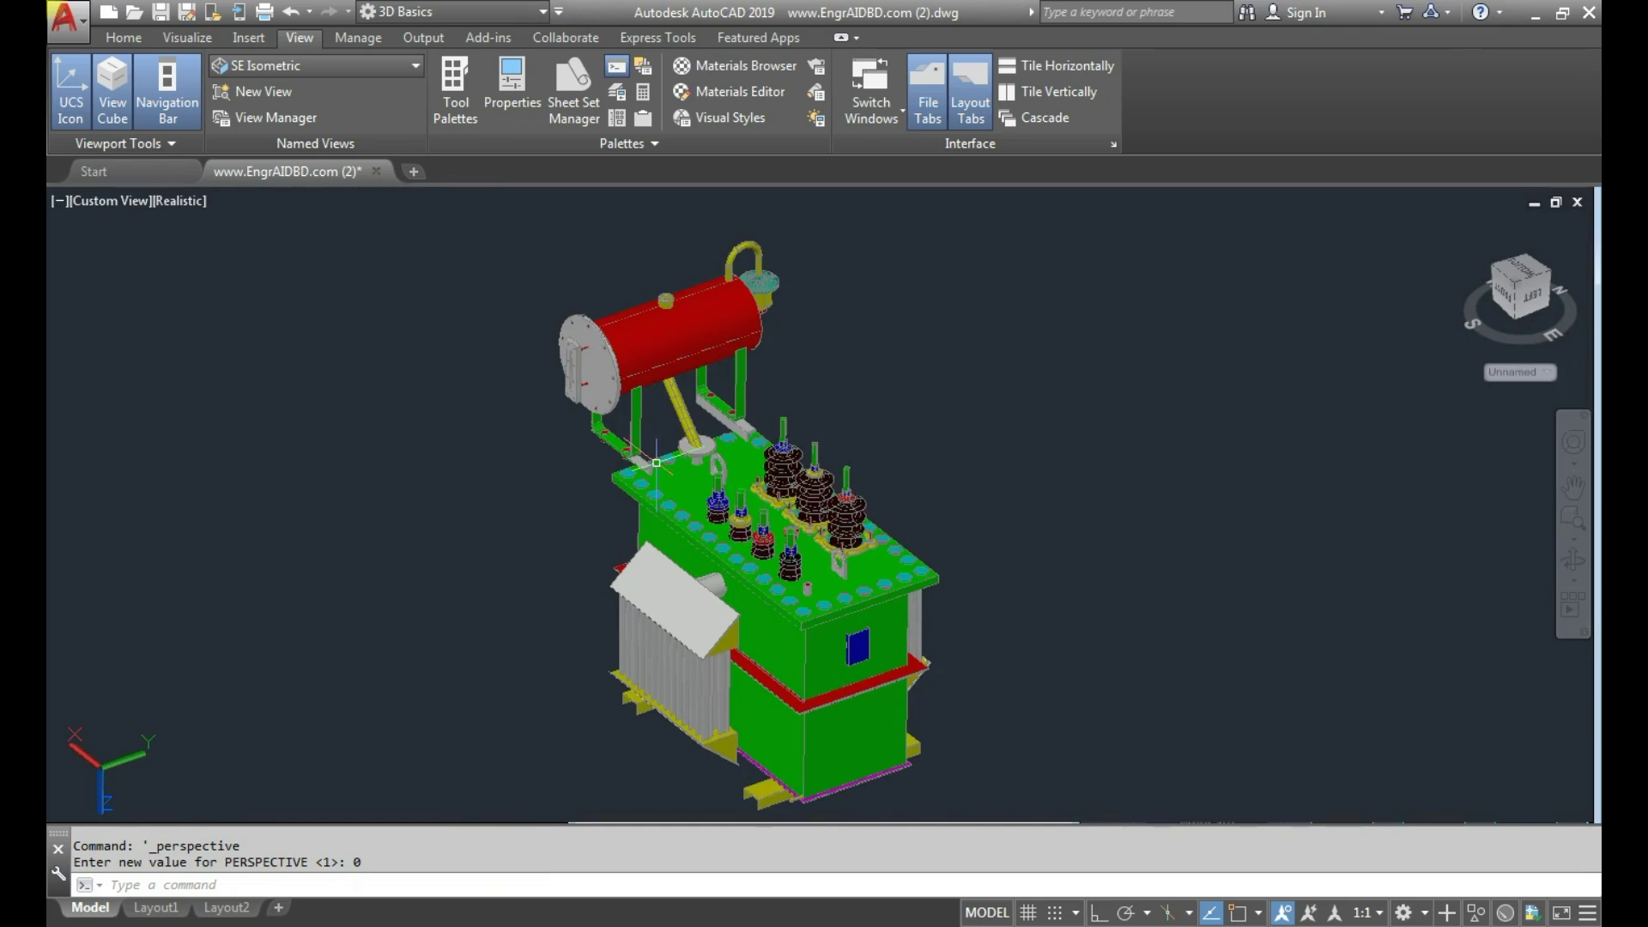
click(131, 206)
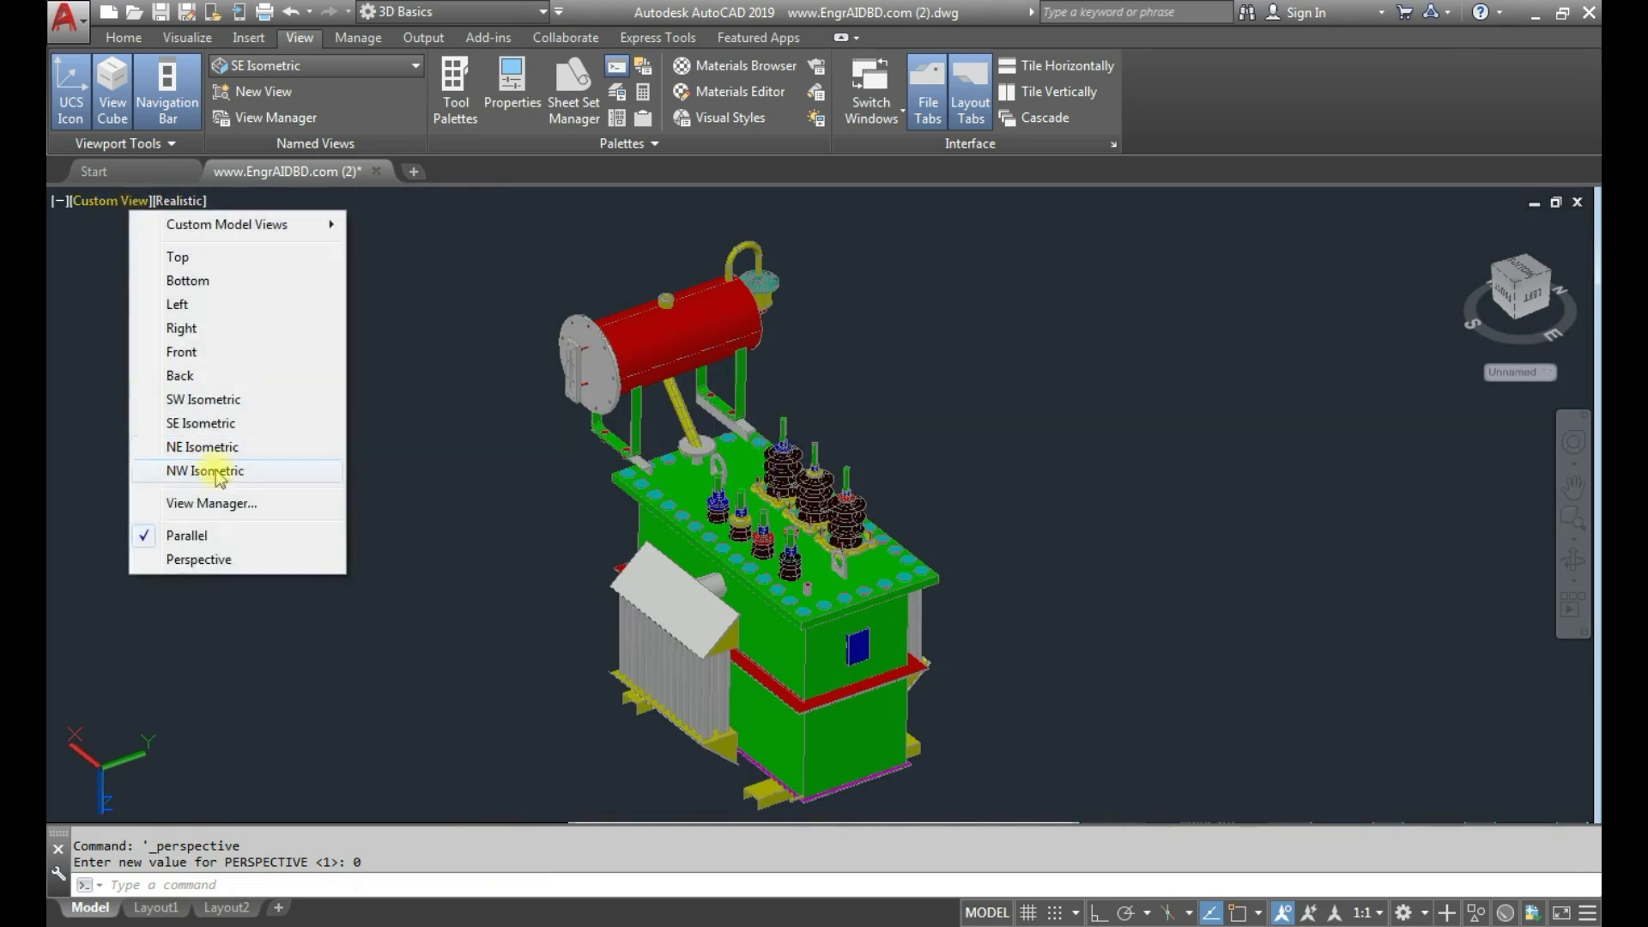
click(200, 559)
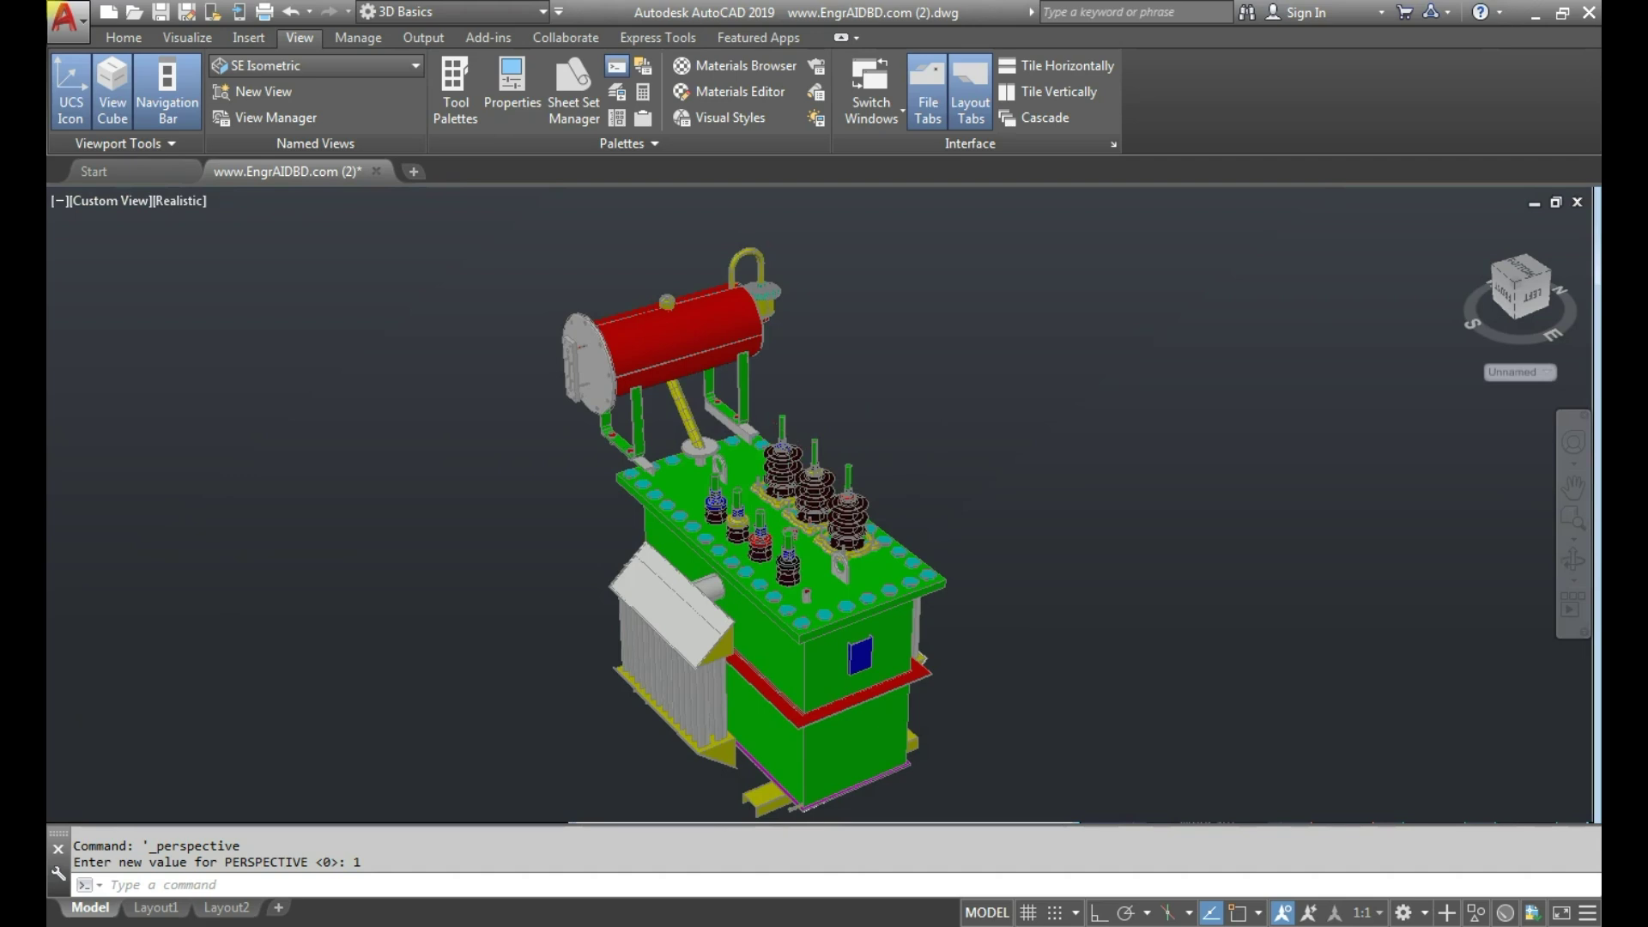
- Turn on the grid and snap mode, and turn the grid off again
scroll(945, 452, down, 5)
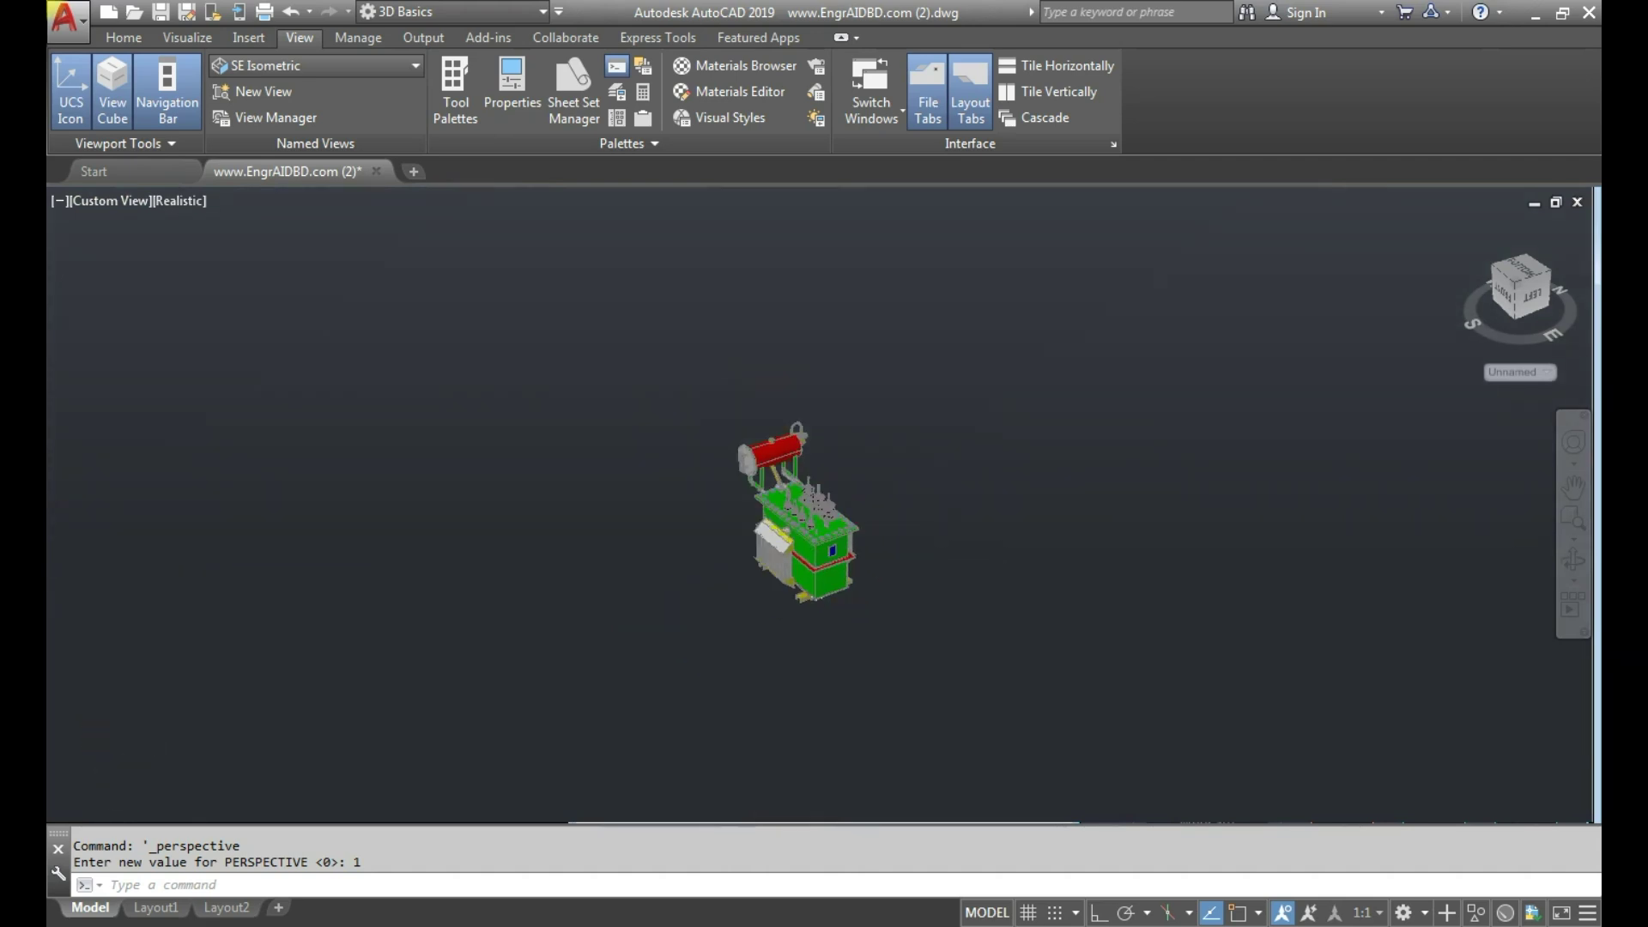
scroll(852, 473, up, 1)
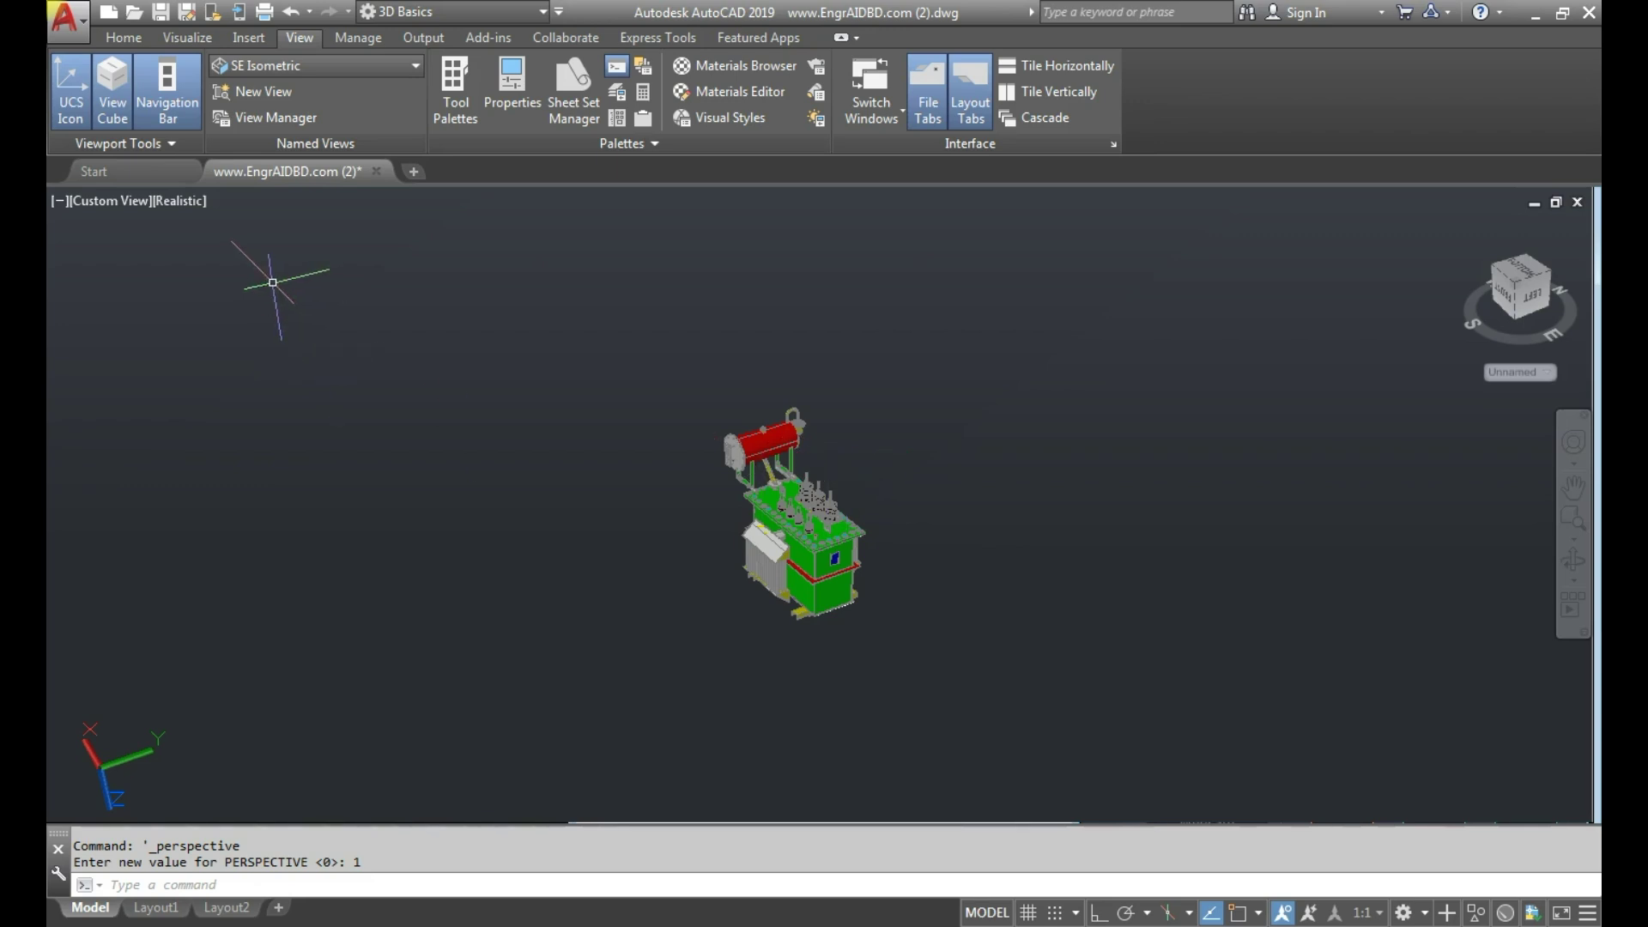
scroll(887, 520, down, 2)
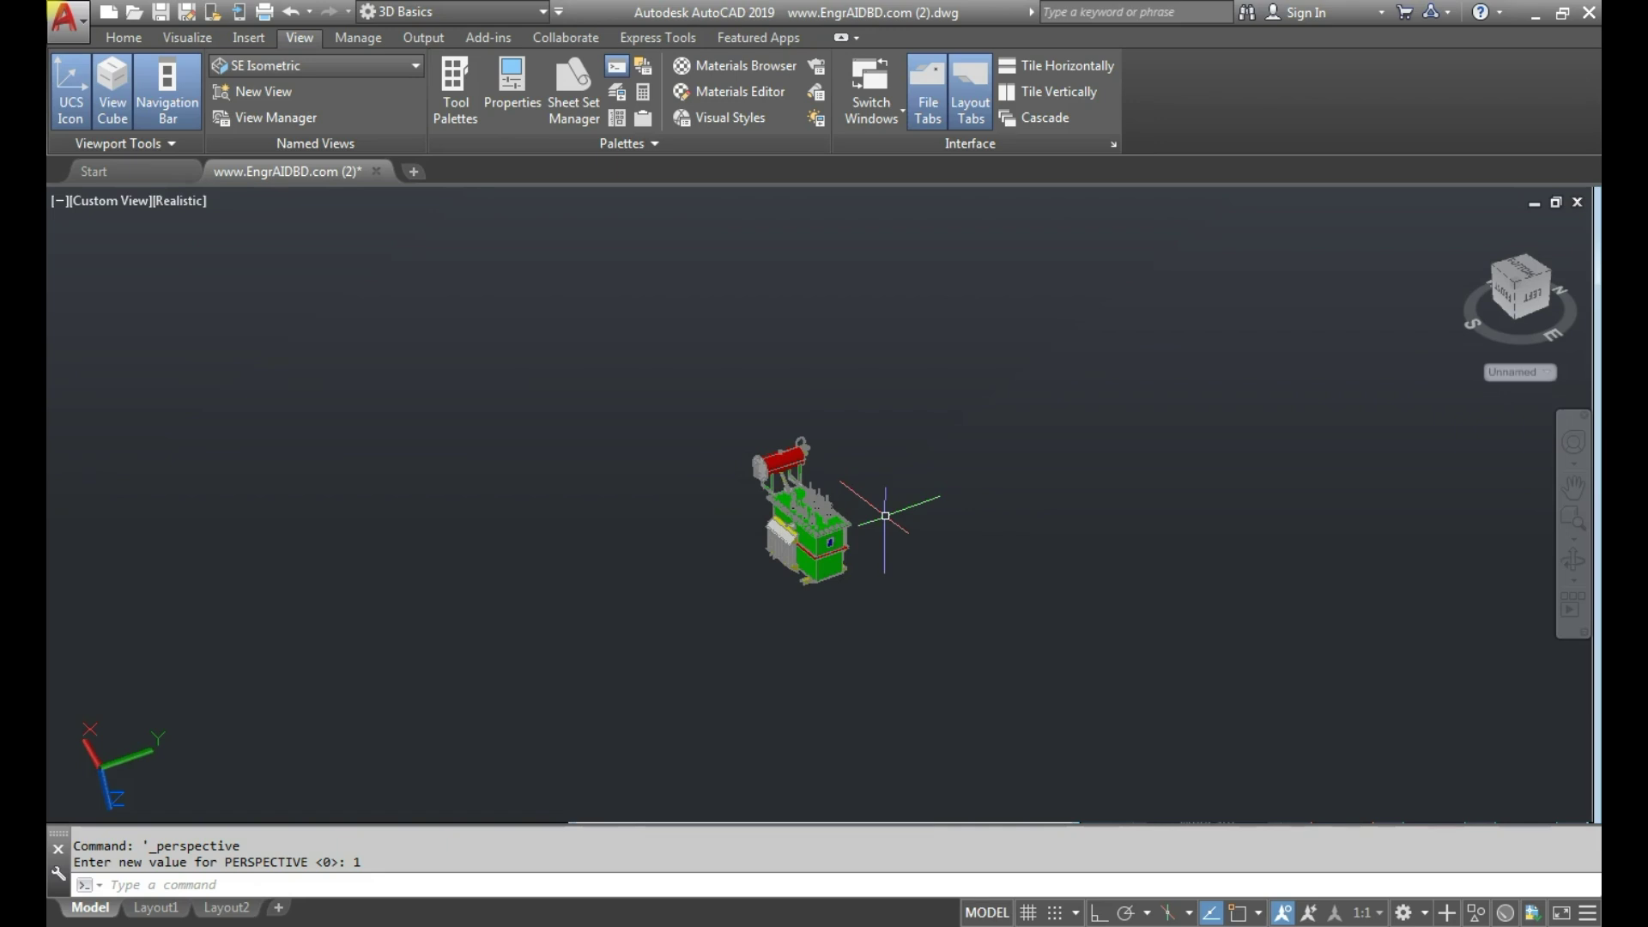
scroll(830, 510, up, 2)
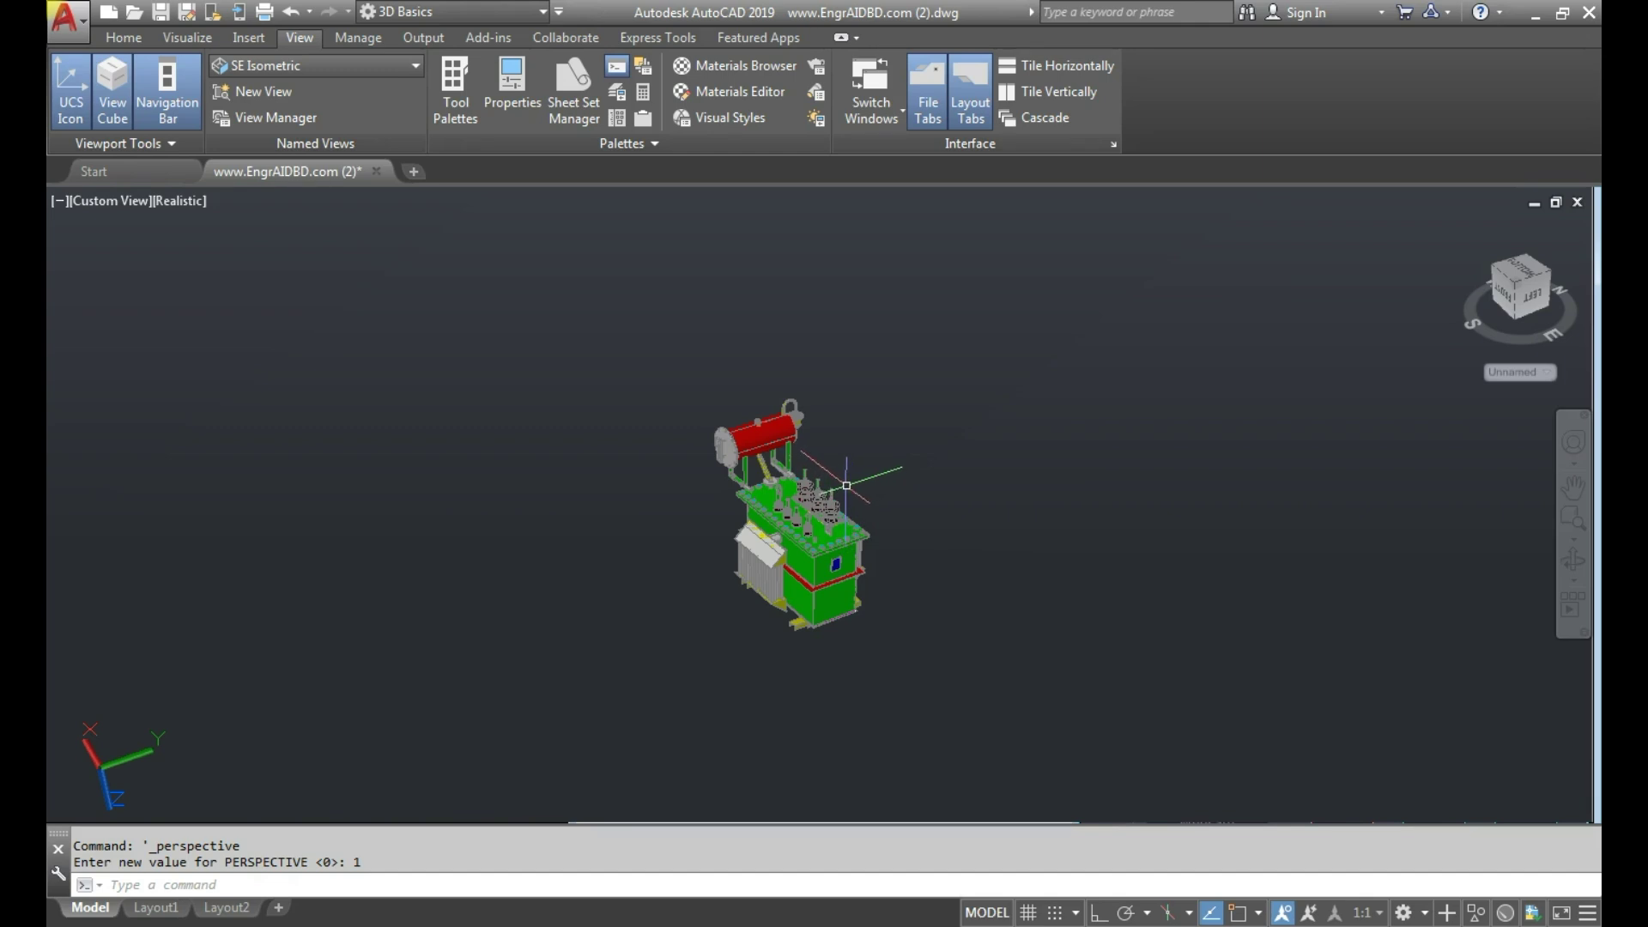
scroll(846, 485, down, 4)
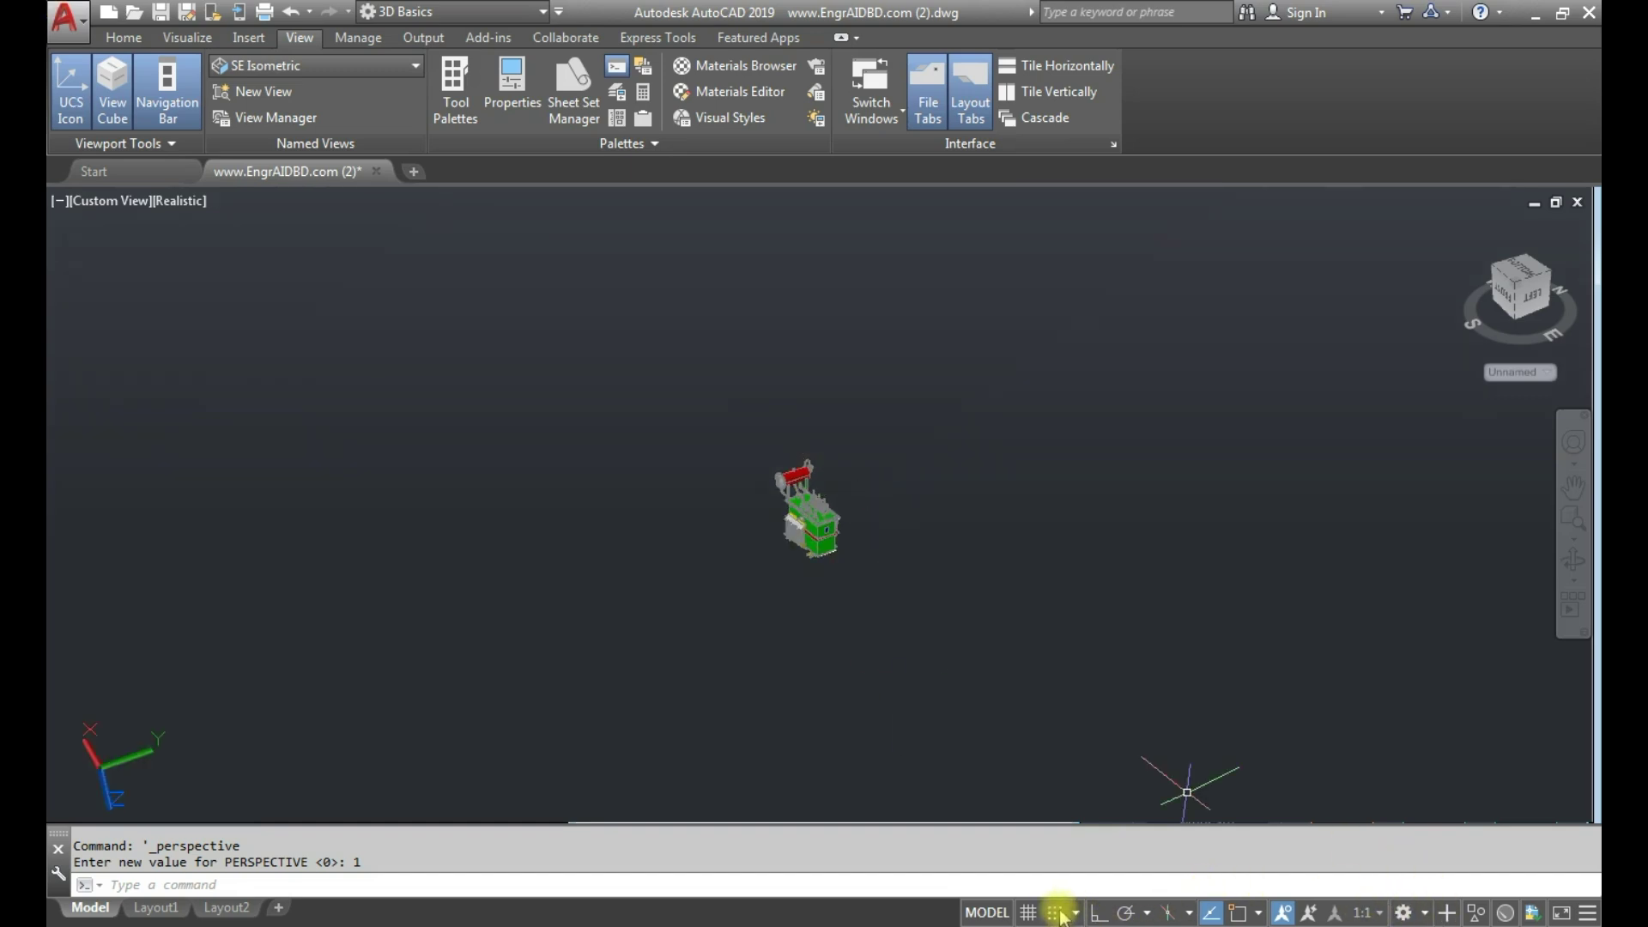
click(1030, 913)
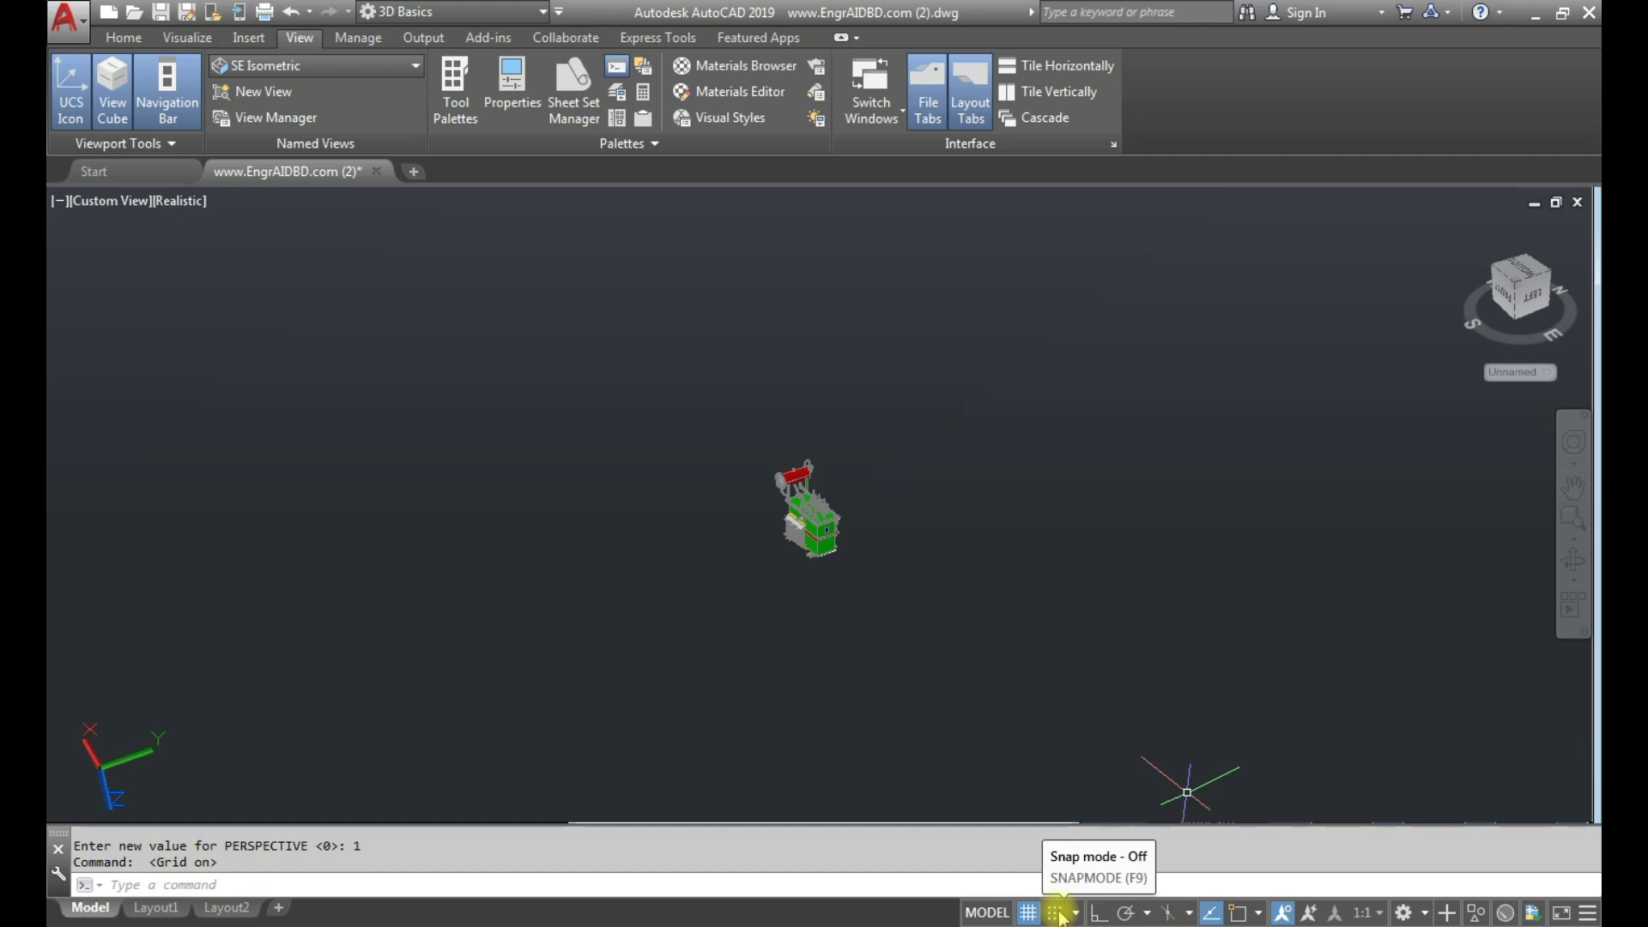
click(1056, 914)
click(1028, 913)
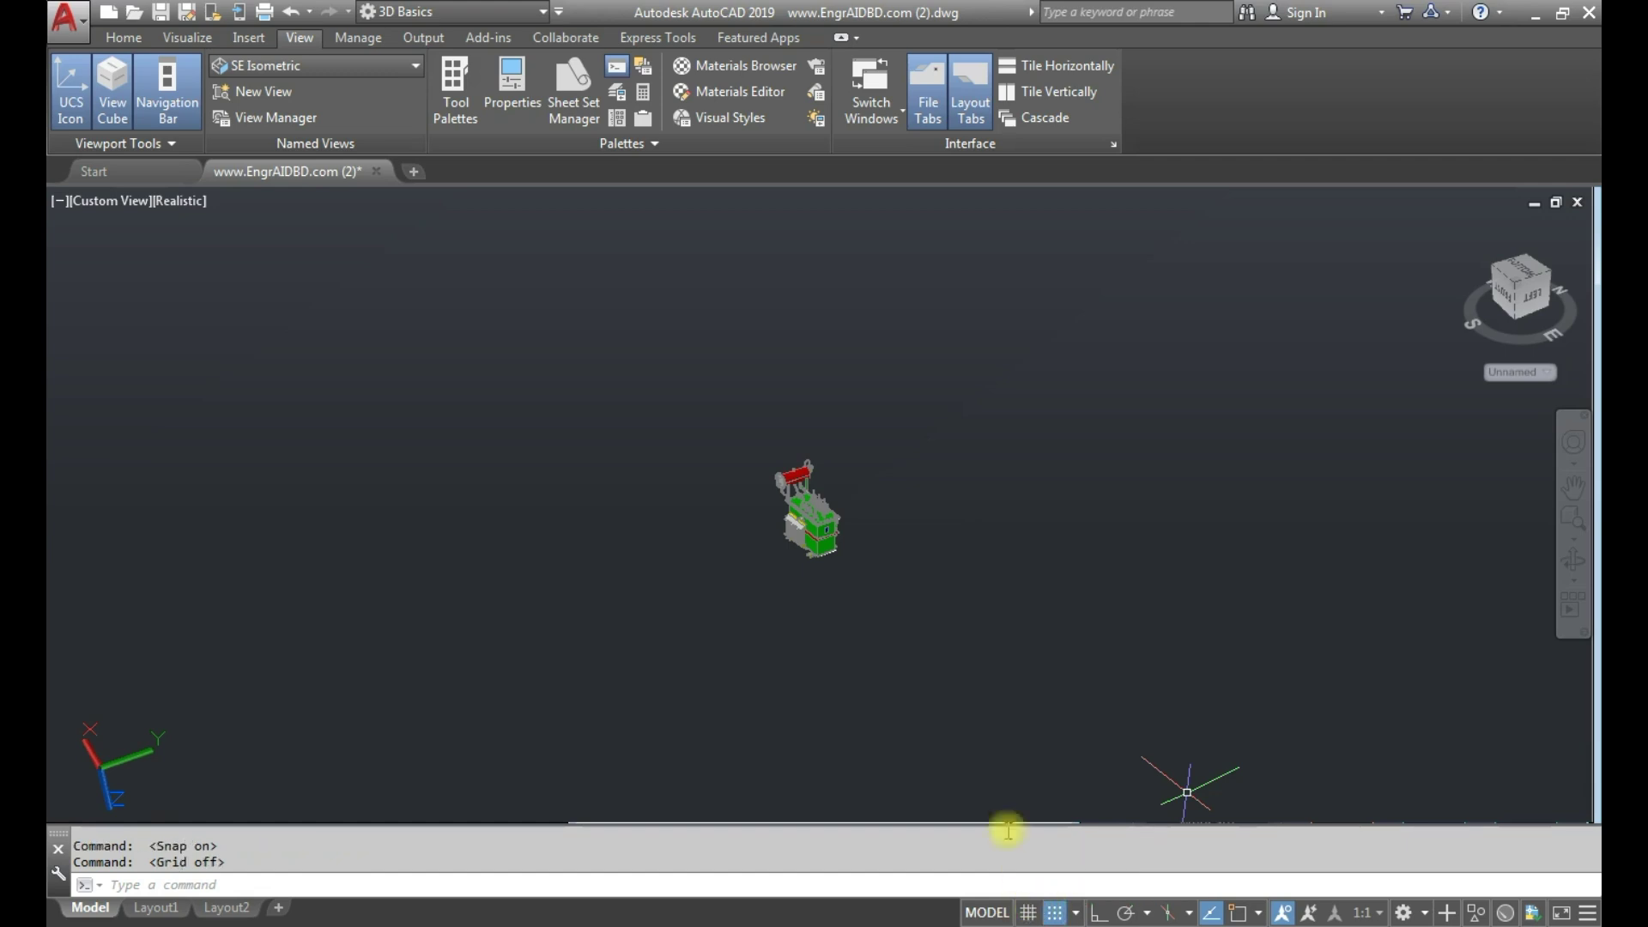
- Switch the custom view of the transformer to parallel projection and centre the enlarged model in the viewport
scroll(811, 511, up, 6)
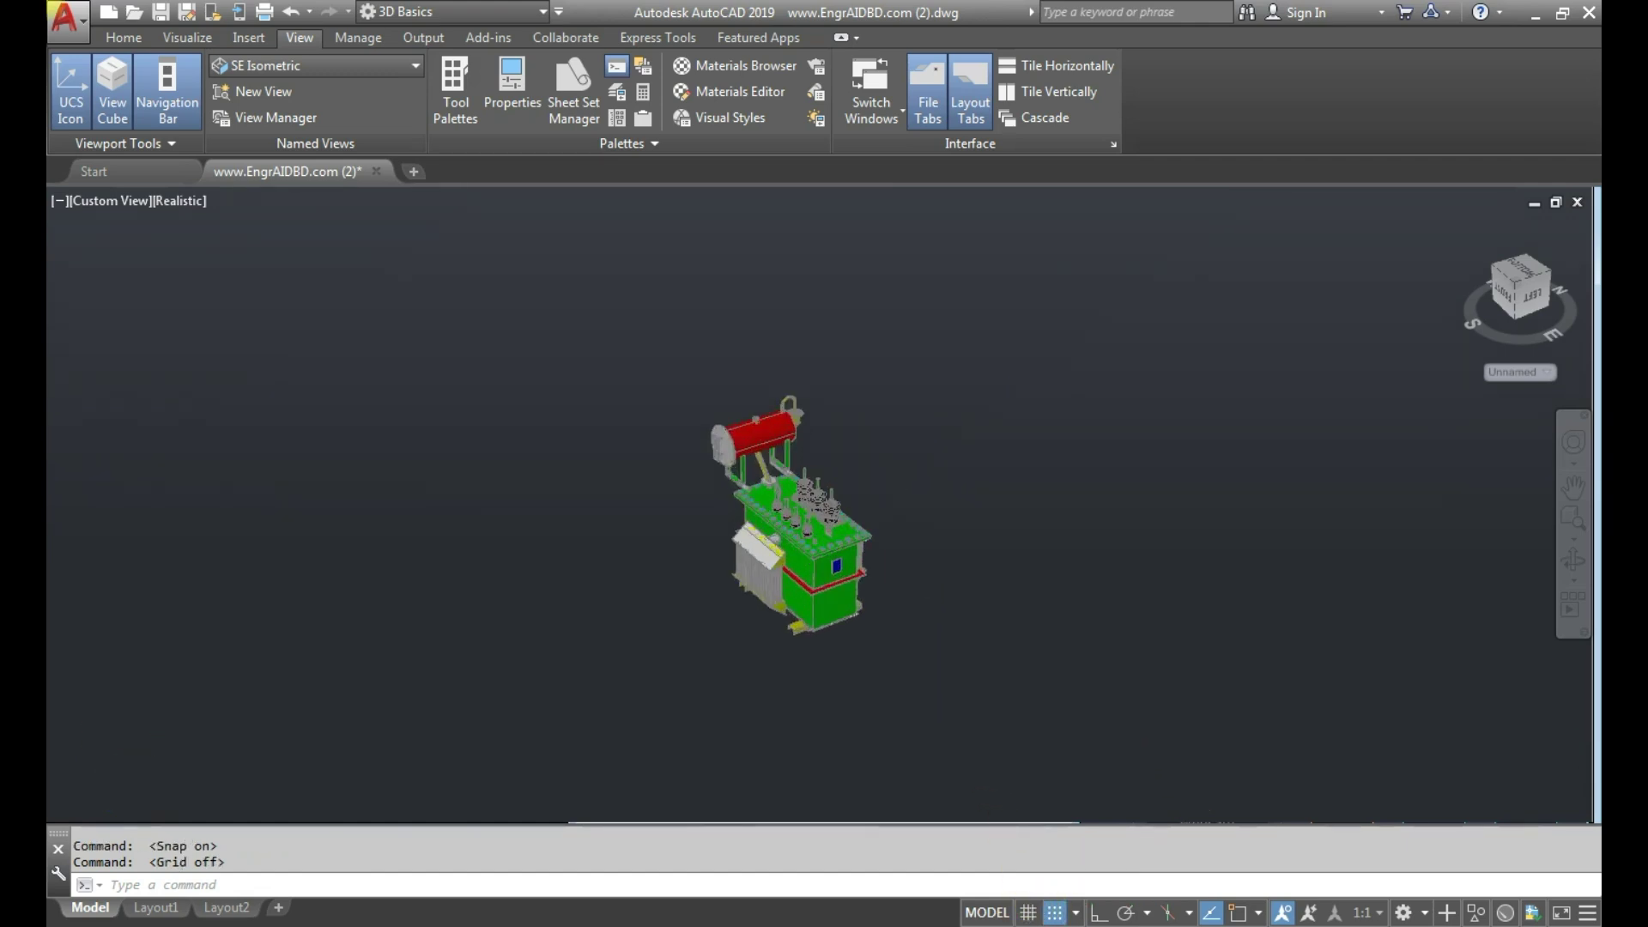
click(103, 203)
click(200, 532)
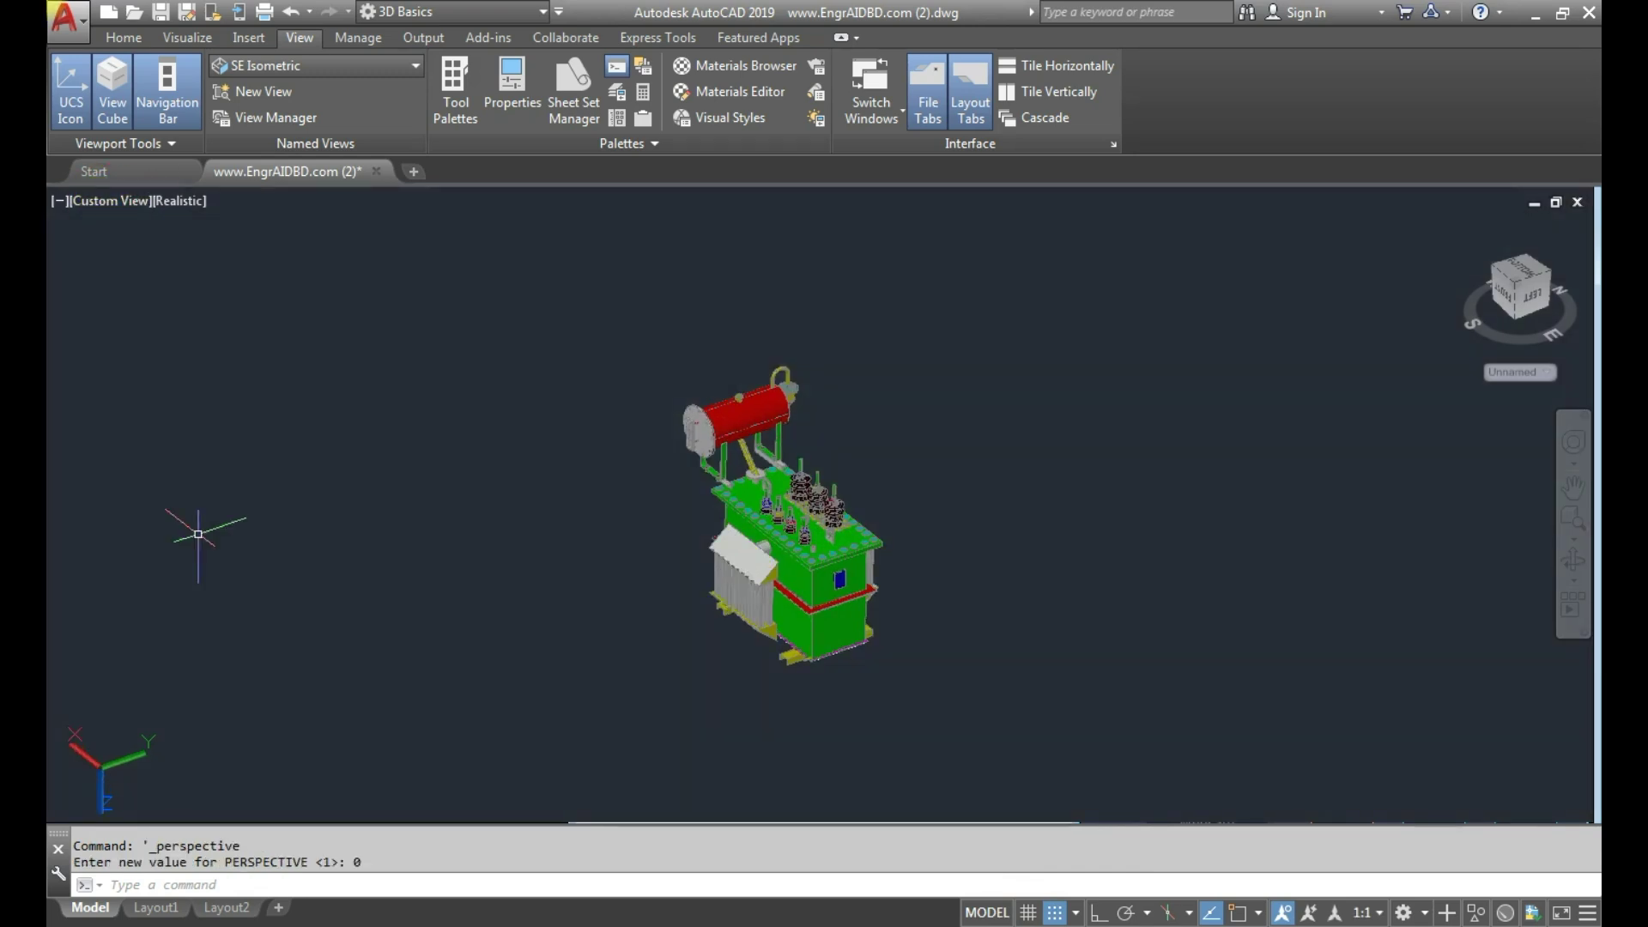
scroll(819, 511, up, 3)
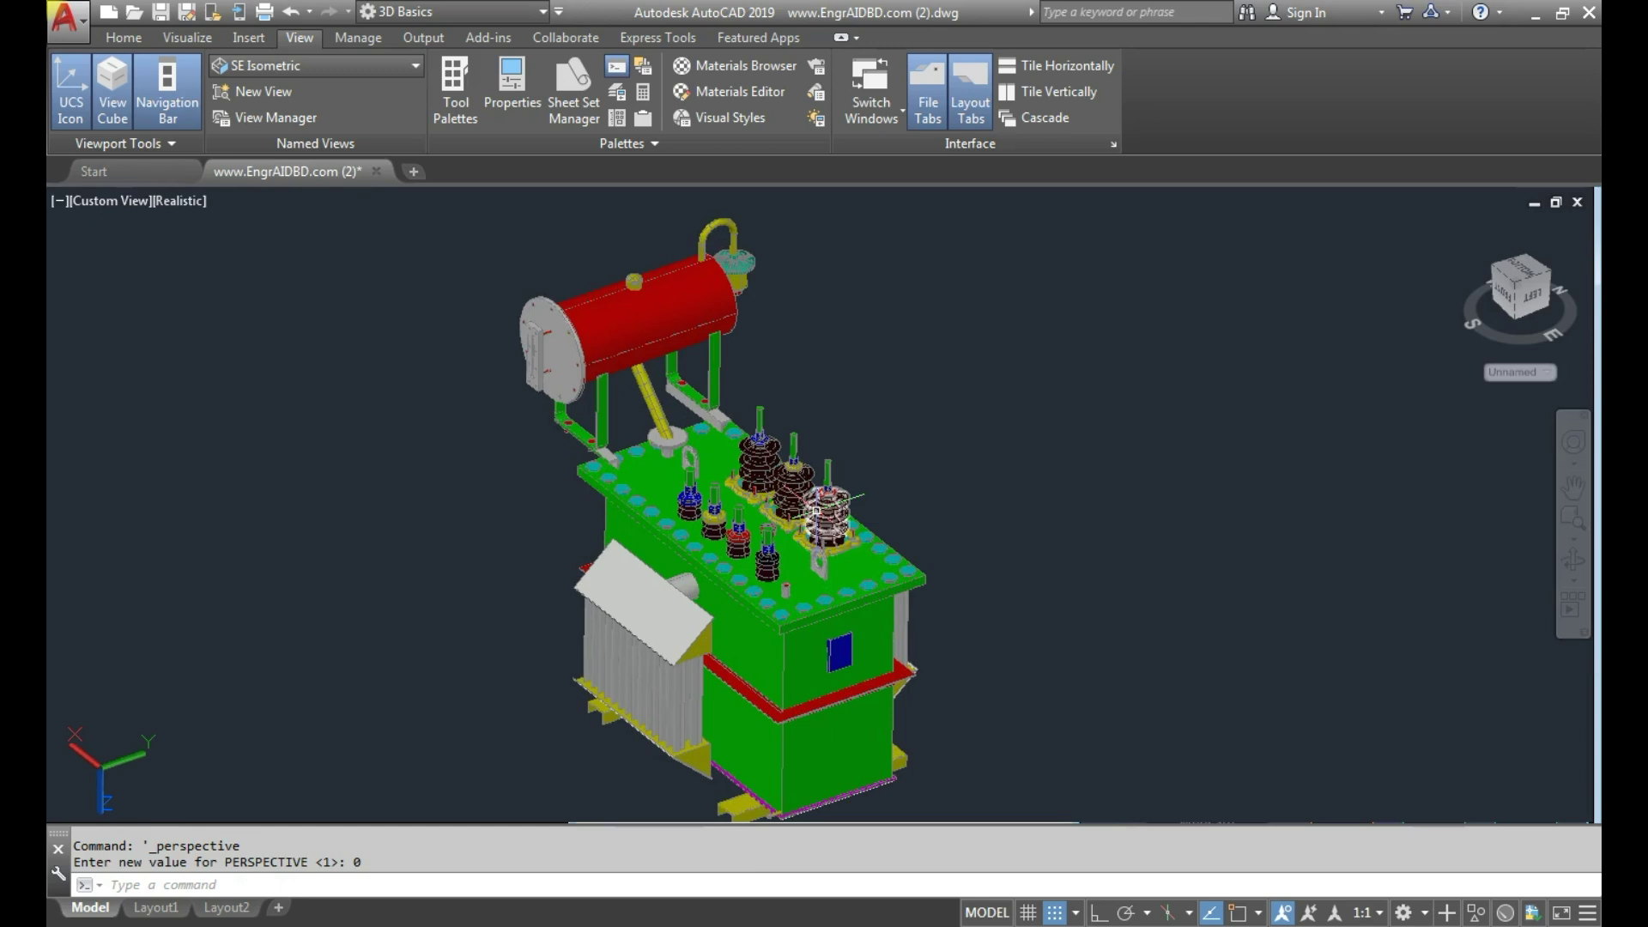
middle_drag(906, 425, 883, 349)
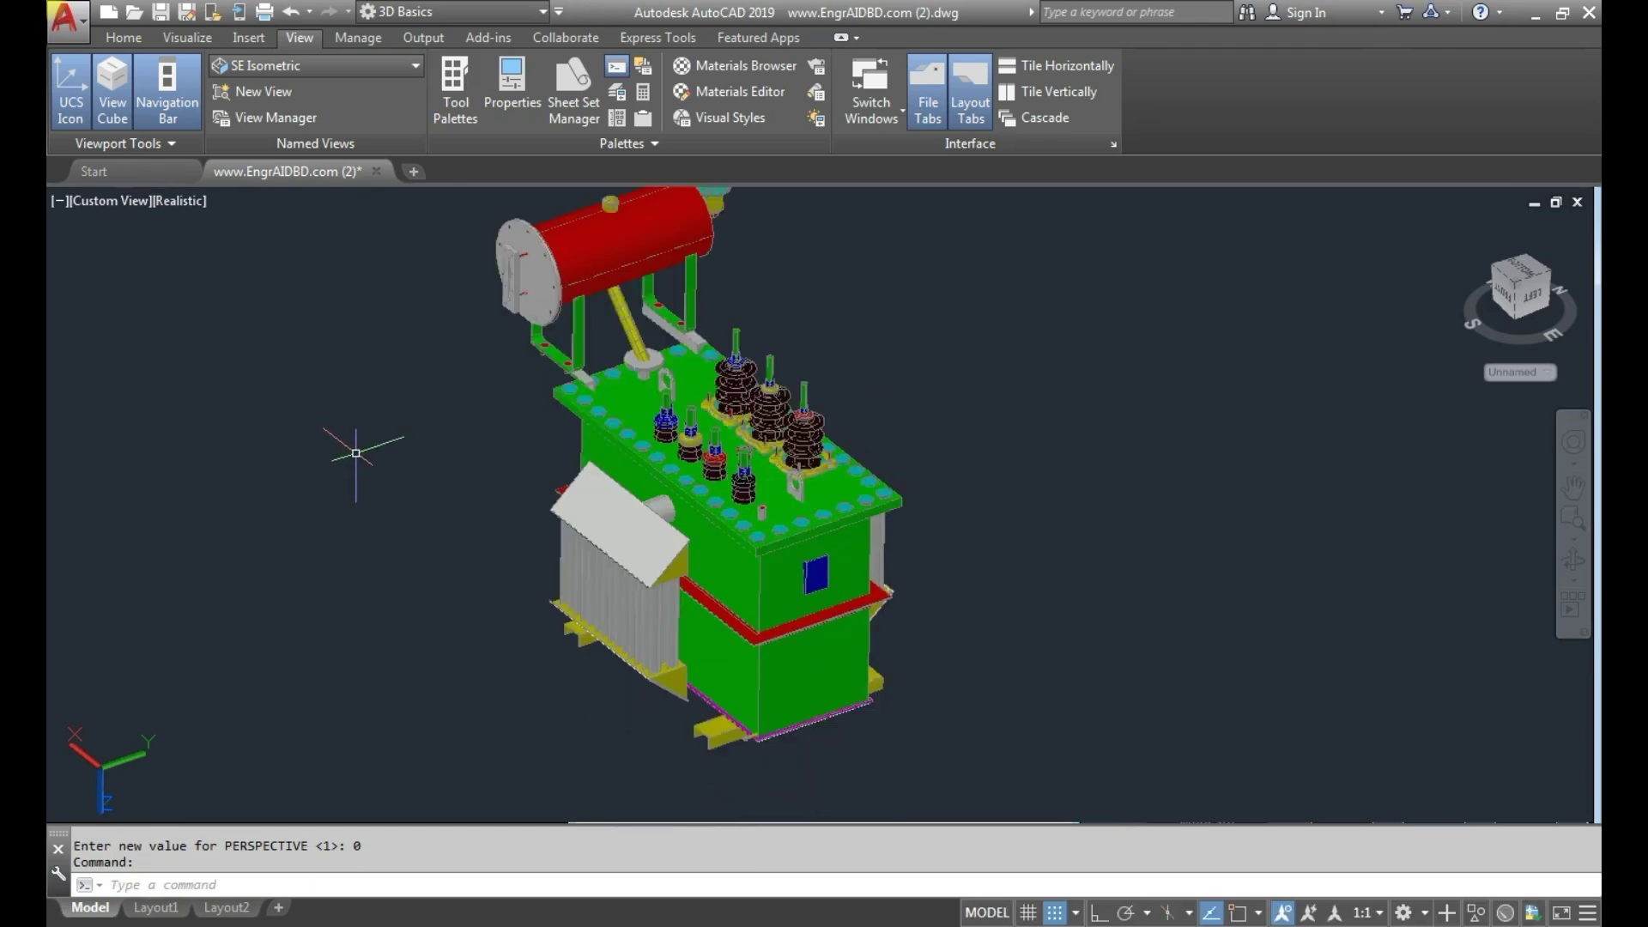
middle_drag(356, 453, 378, 511)
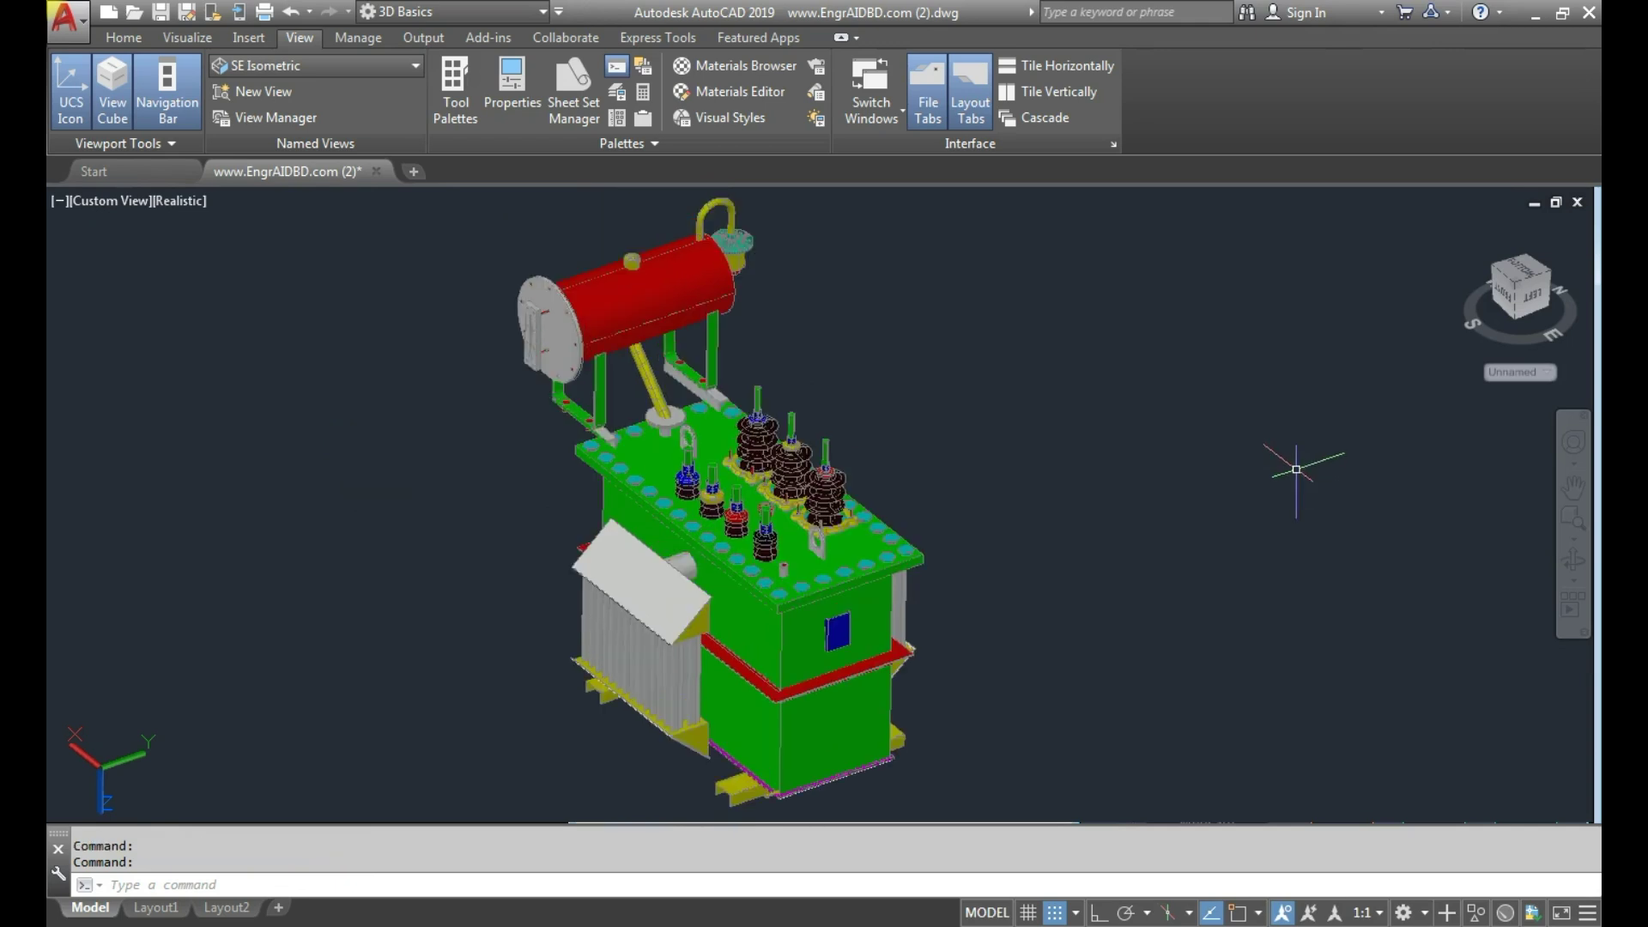
- Review the ViewCube settings for position, size, opacity and view-change behaviour, and accept them
right_click(1509, 286)
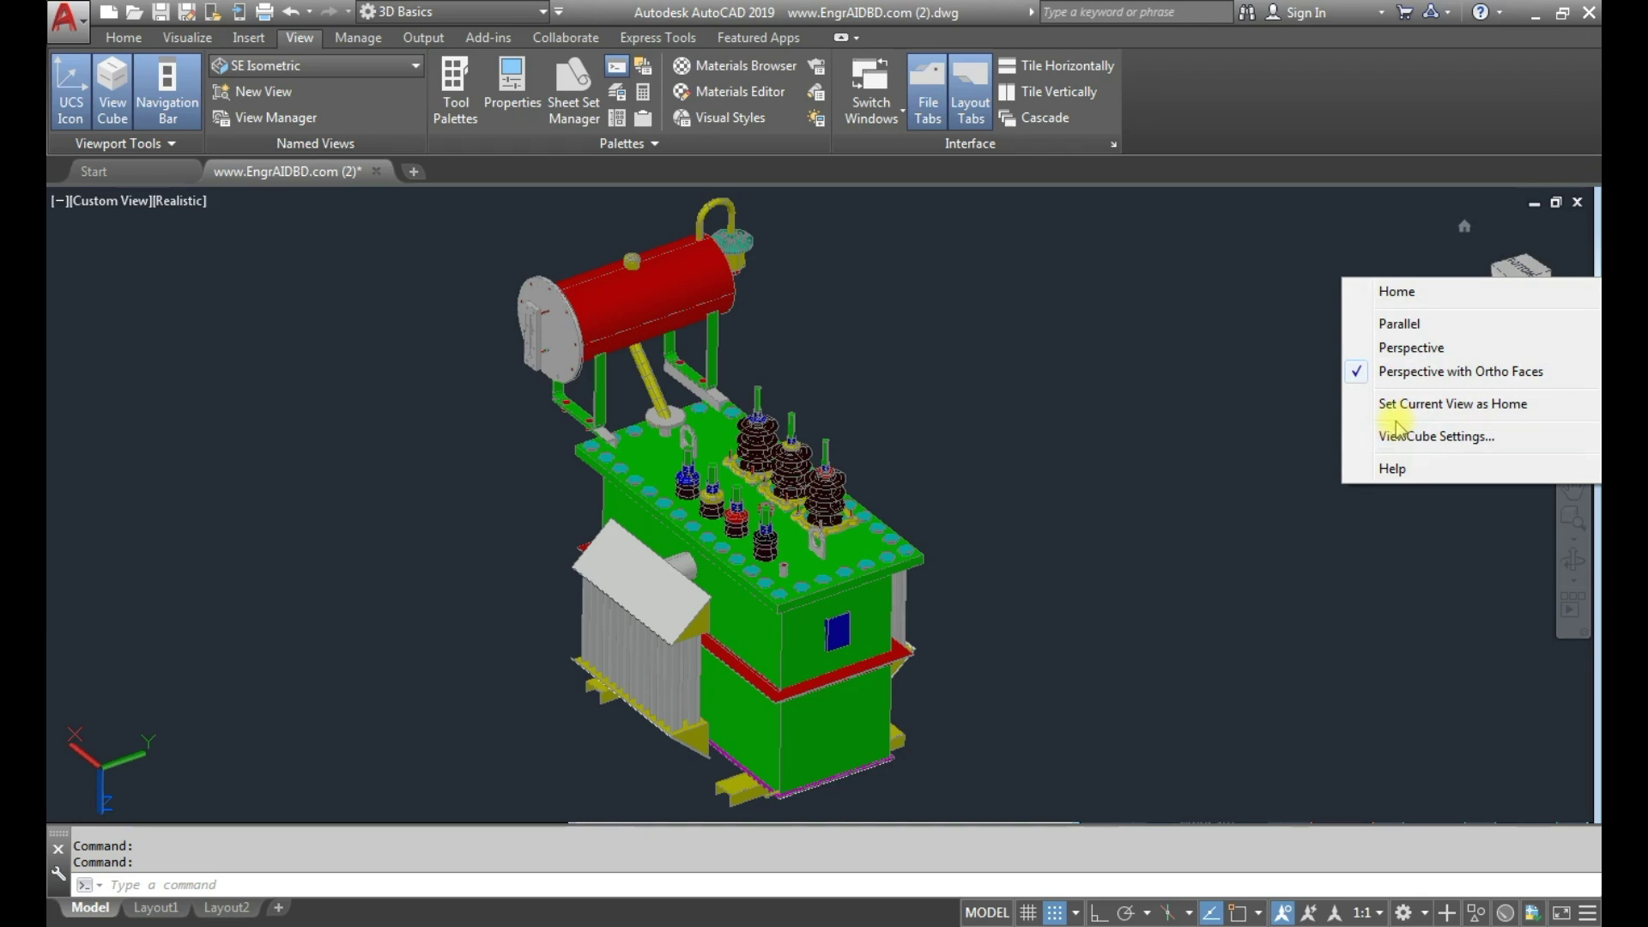
click(1421, 438)
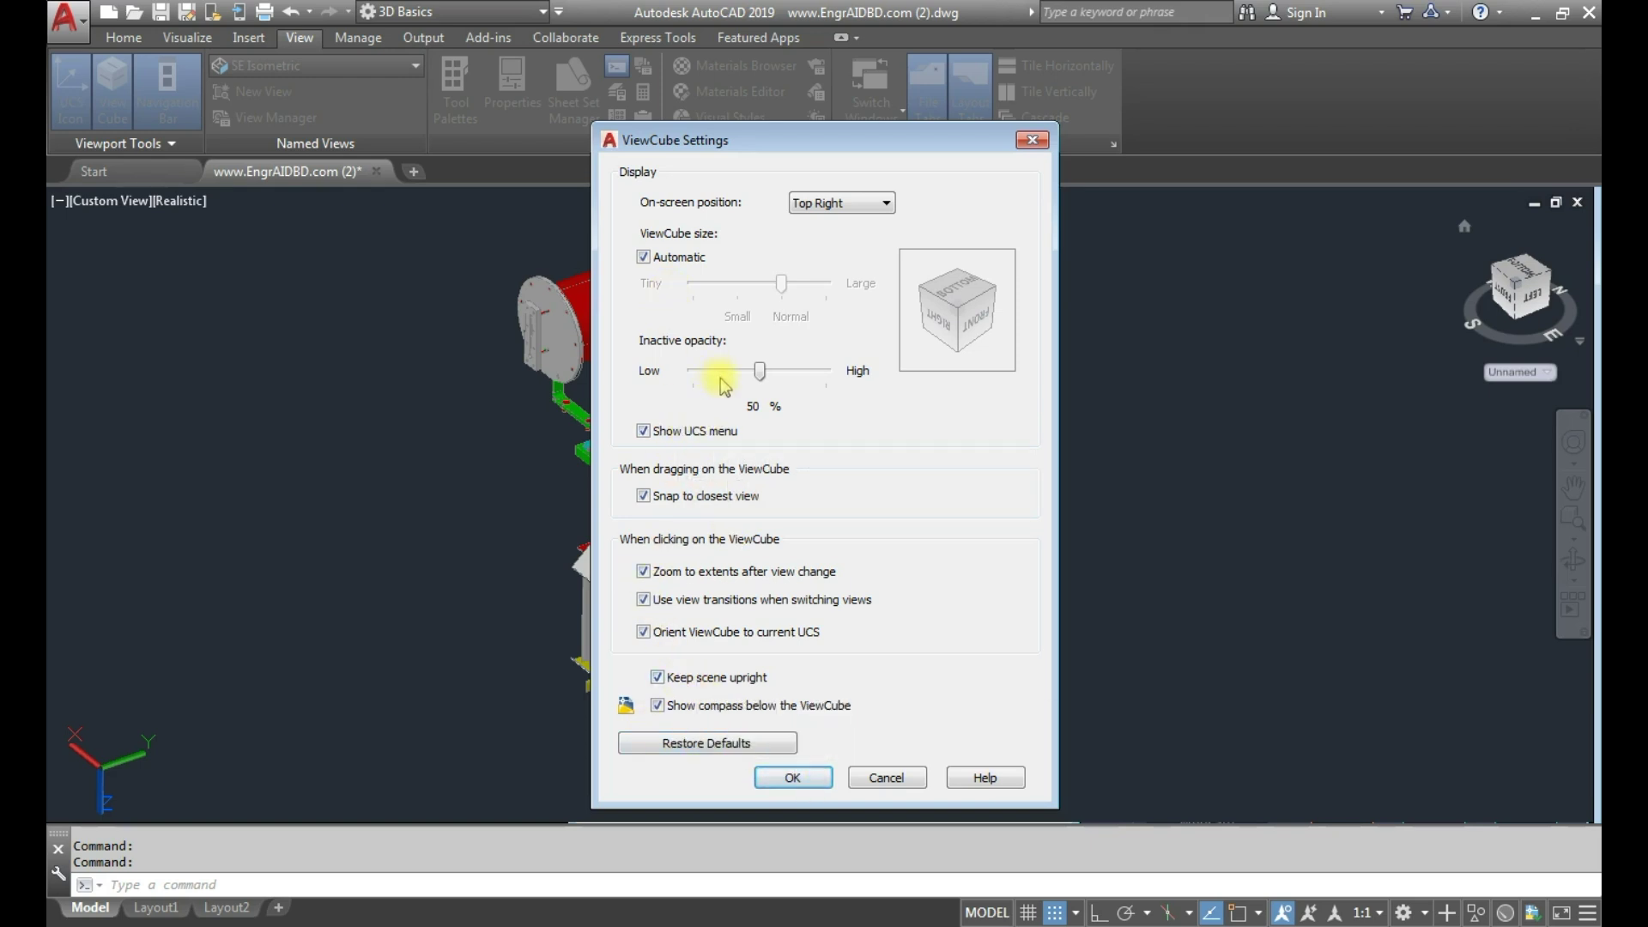
click(786, 776)
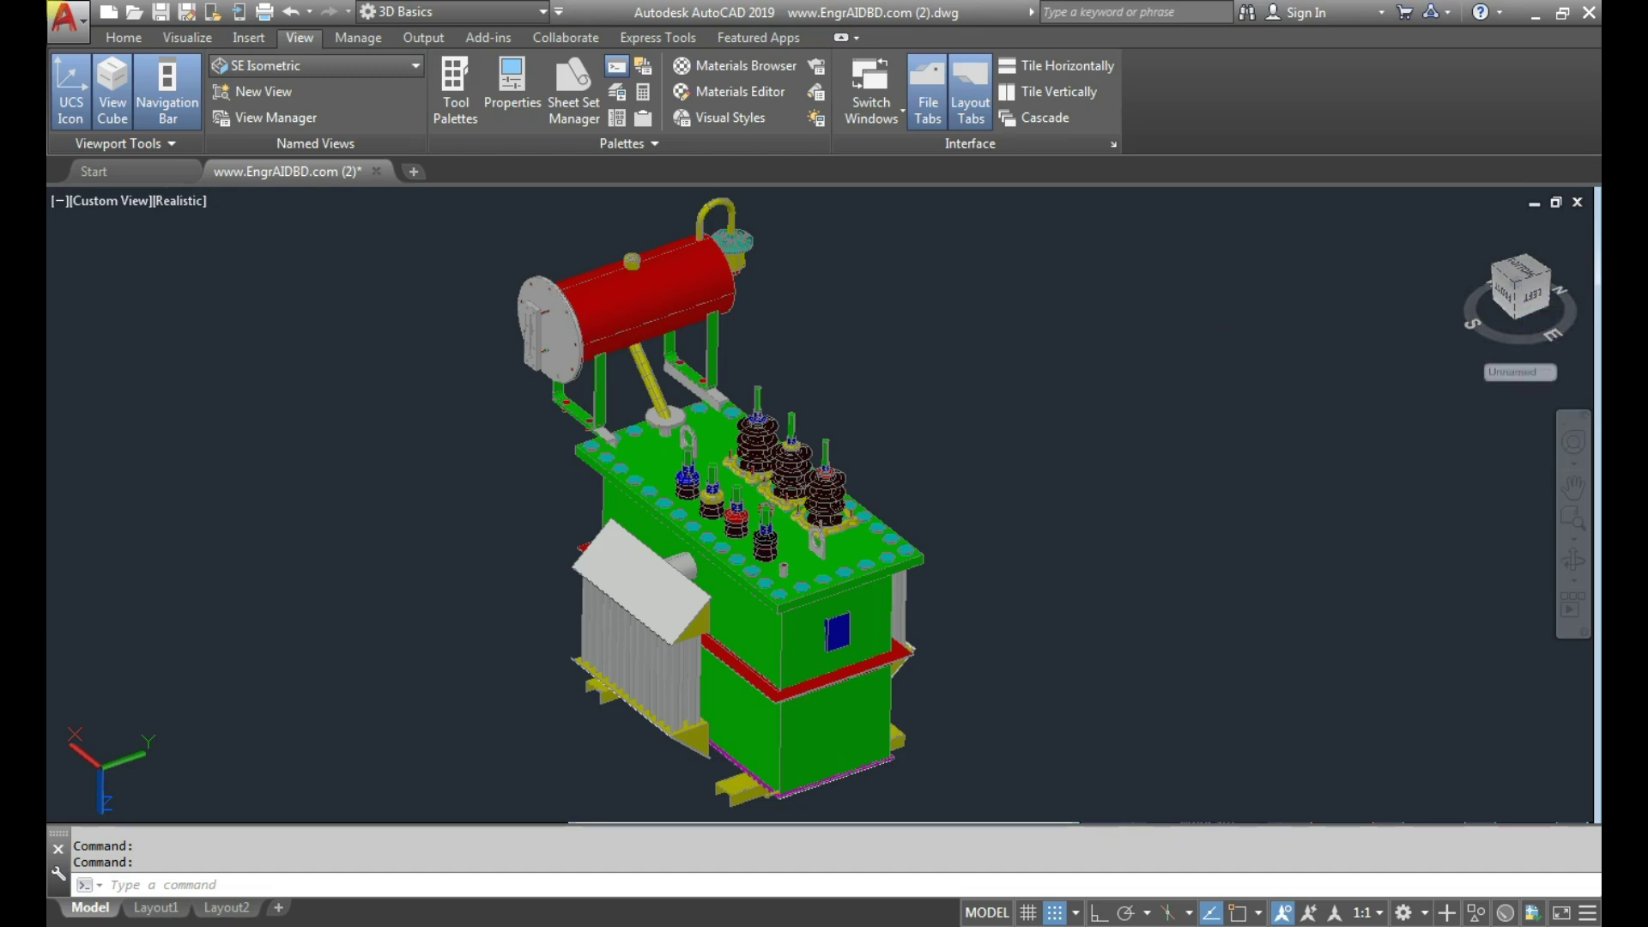
- Hide the ViewCube and show it again, and rotate the transformer with the ViewCube compass towards its opposite side
click(109, 106)
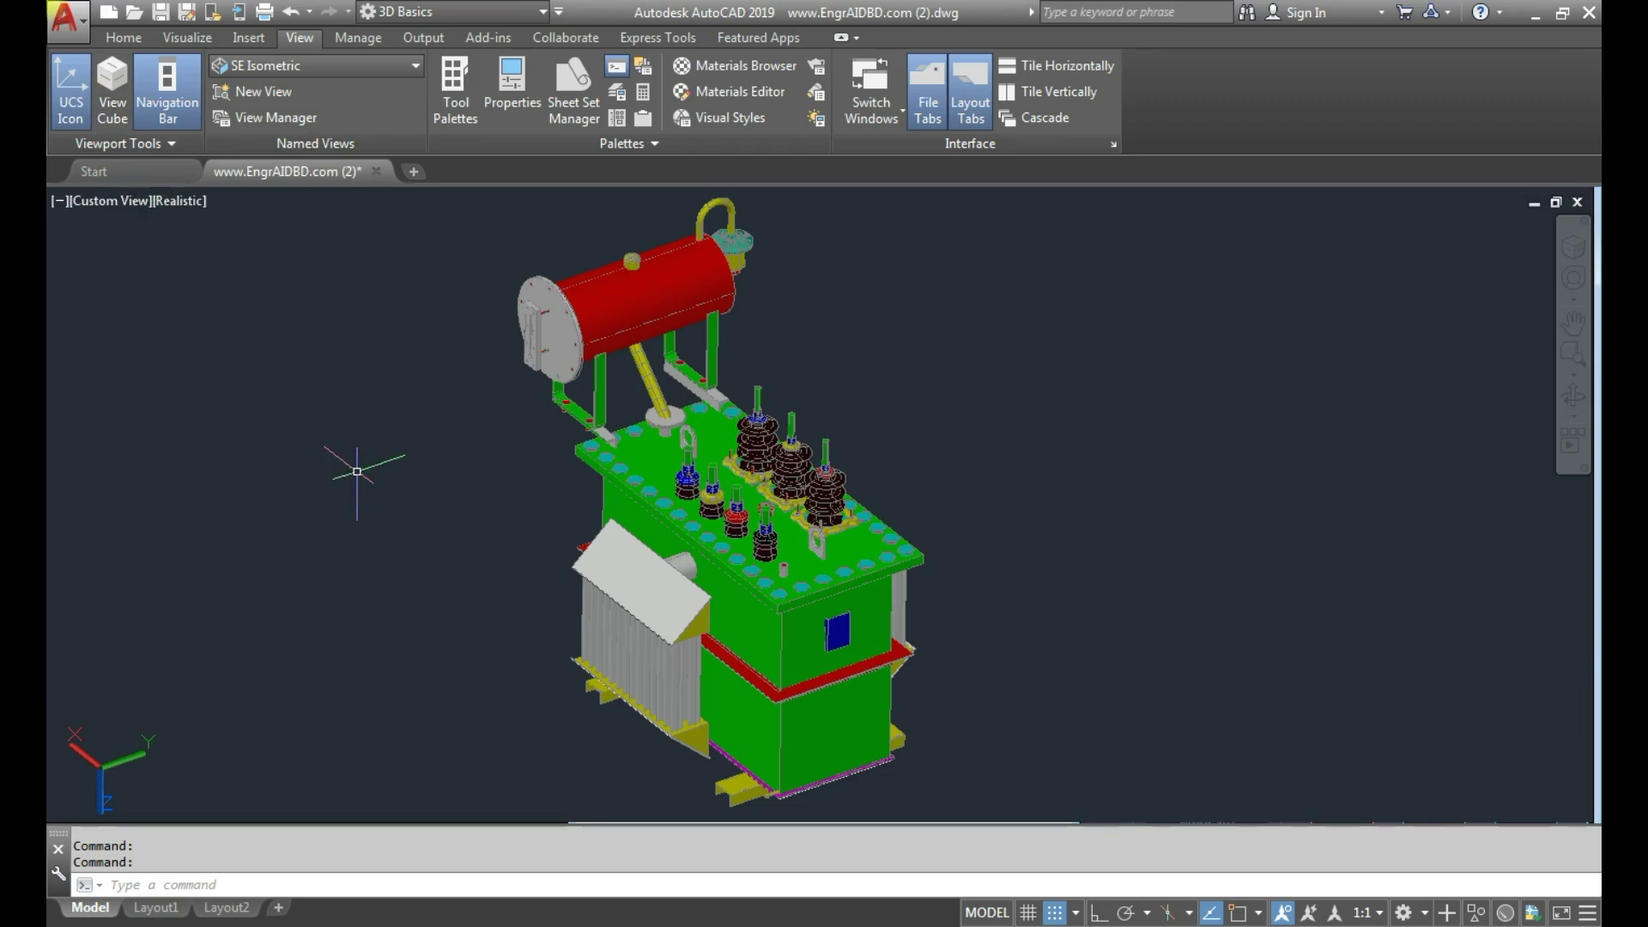
click(111, 96)
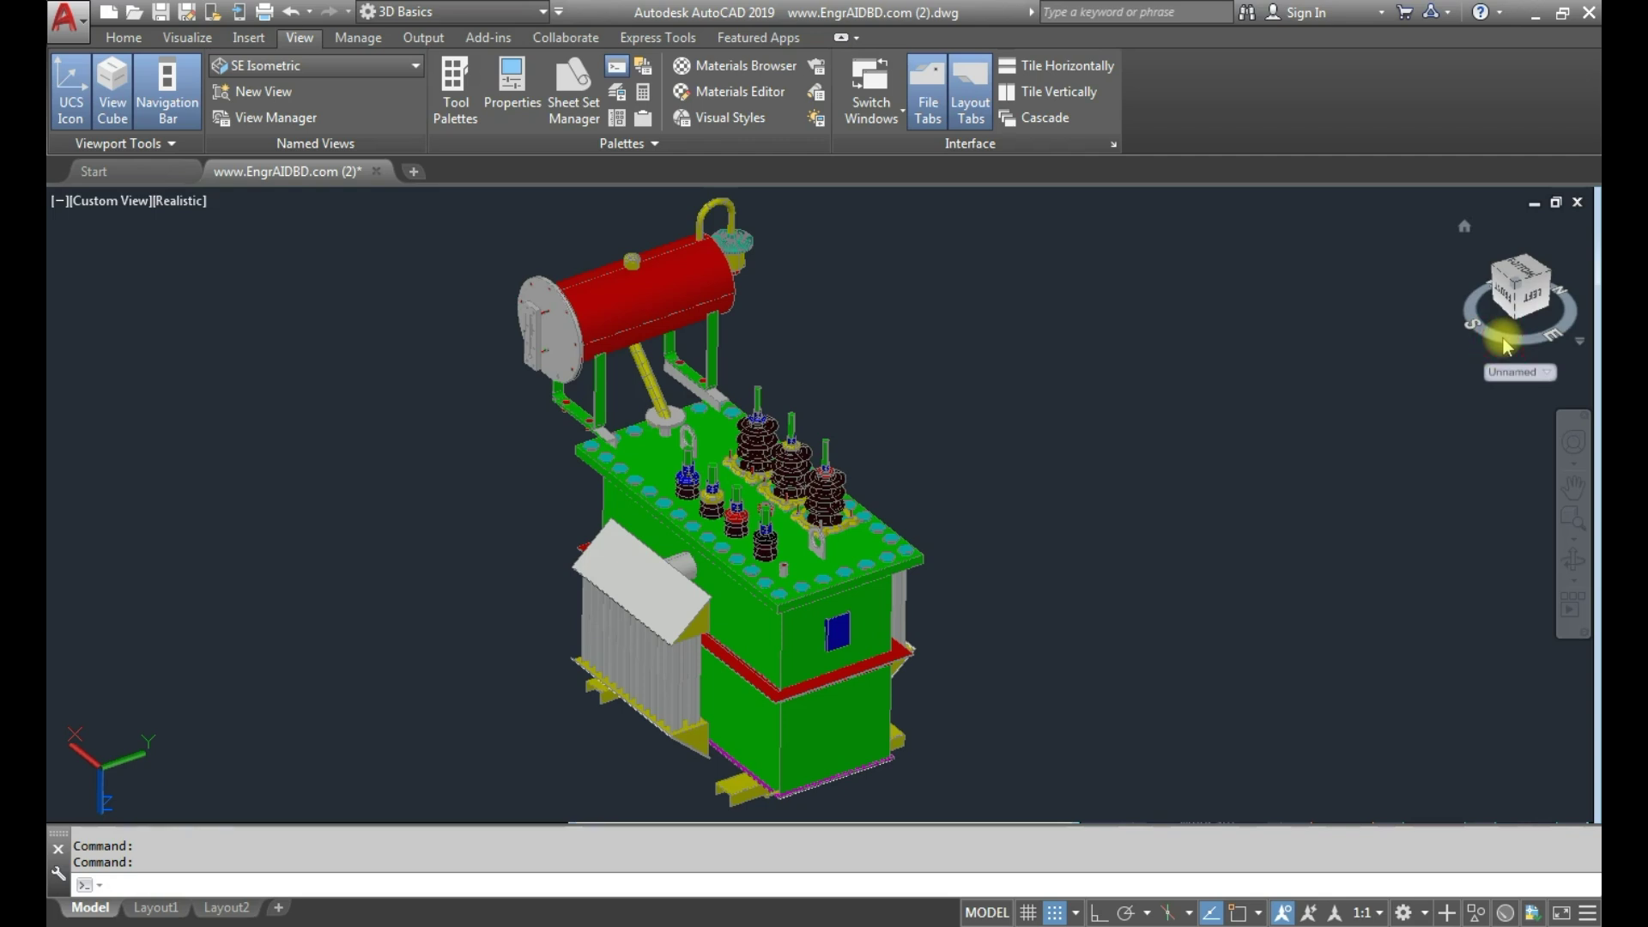
mouse_move(1491, 334)
mouse_down()
mouse_move(1471, 323)
mouse_move(1511, 336)
mouse_move(1262, 365)
mouse_move(1097, 357)
mouse_move(1026, 312)
mouse_move(1224, 343)
mouse_move(1545, 333)
mouse_move(1427, 272)
mouse_move(930, 478)
mouse_move(702, 349)
mouse_move(1011, 320)
mouse_move(1027, 557)
mouse_move(1207, 409)
mouse_move(980, 331)
mouse_move(1037, 441)
mouse_move(1141, 309)
mouse_move(835, 257)
mouse_move(1170, 291)
mouse_move(1078, 647)
mouse_move(1158, 326)
mouse_move(1164, 646)
mouse_move(1203, 268)
mouse_move(931, 558)
mouse_move(1236, 427)
mouse_up()
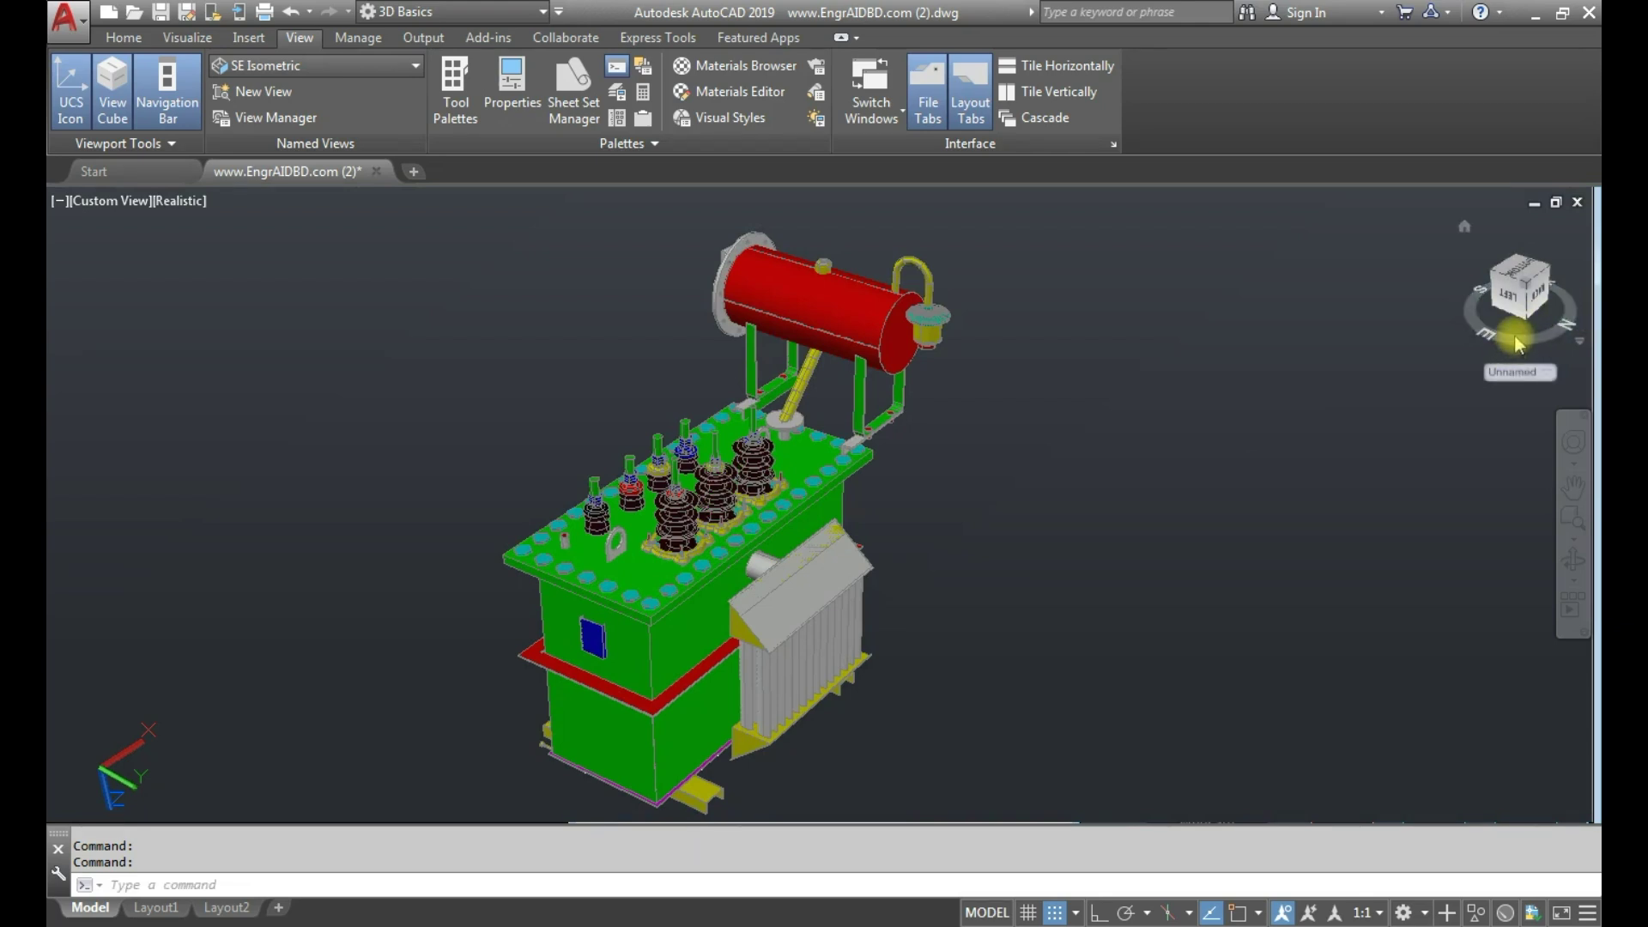
drag(1519, 344, 1532, 343)
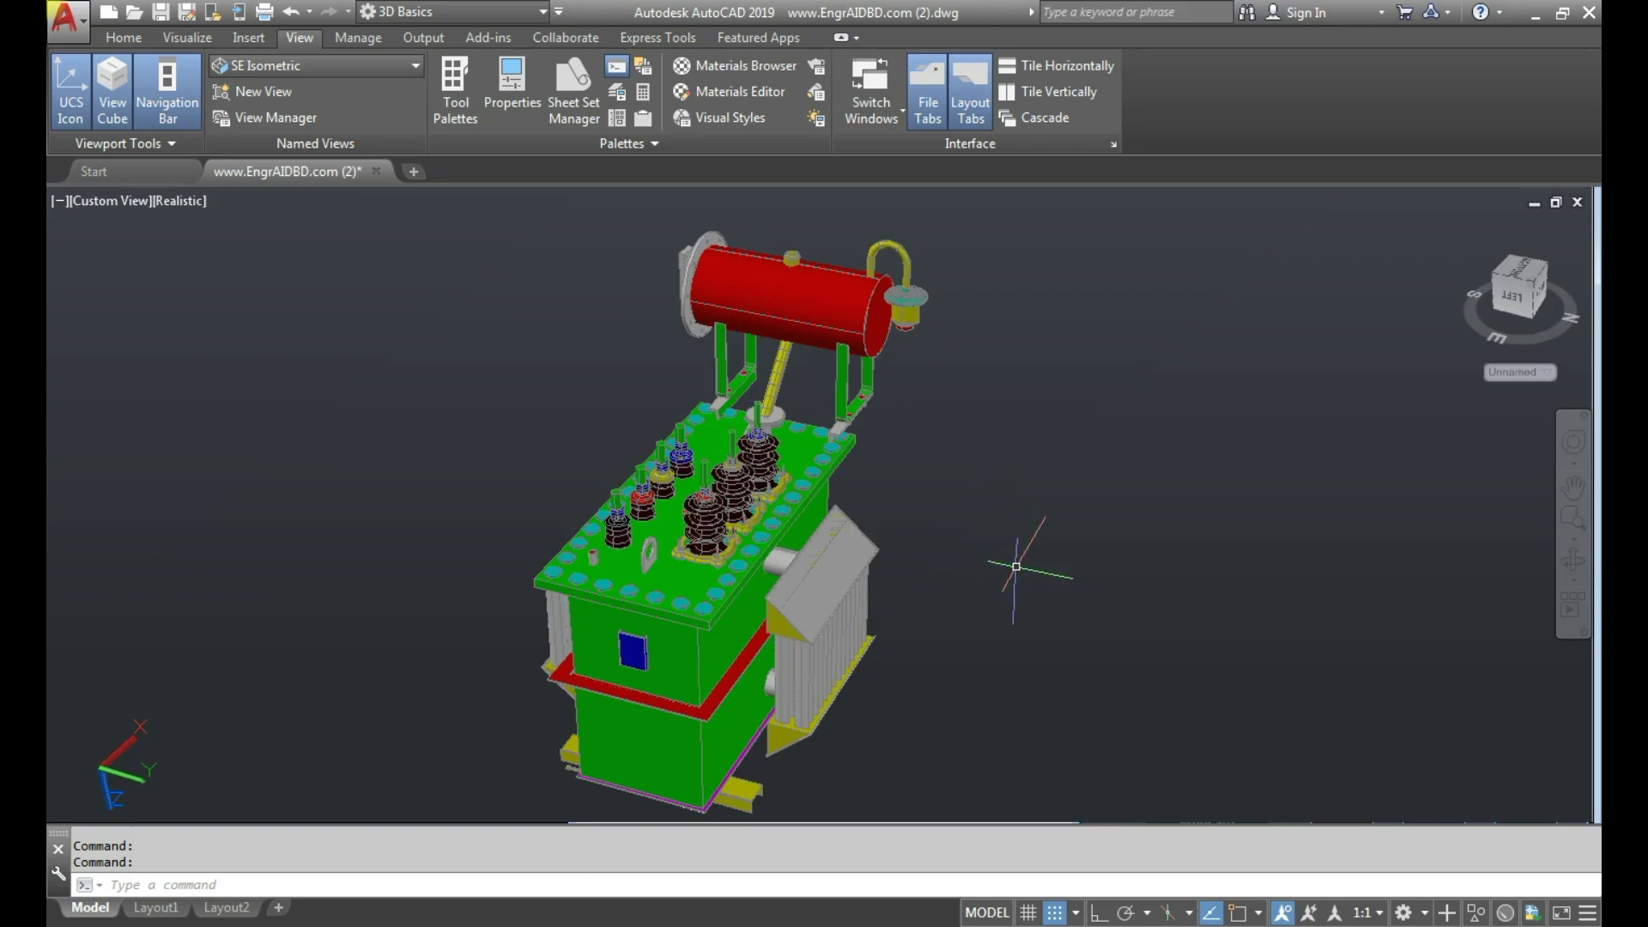